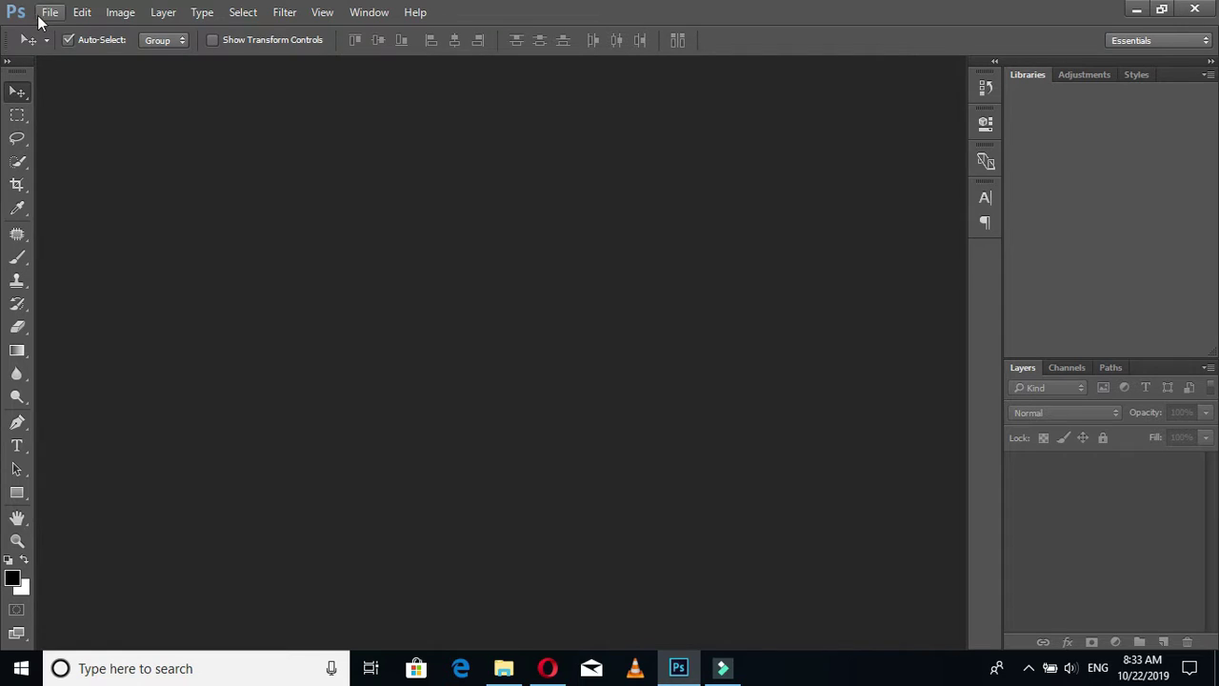
Open the raw portrait IMG_0059 through Camera Raw with default settings.
left_click(48, 12)
left_click(71, 48)
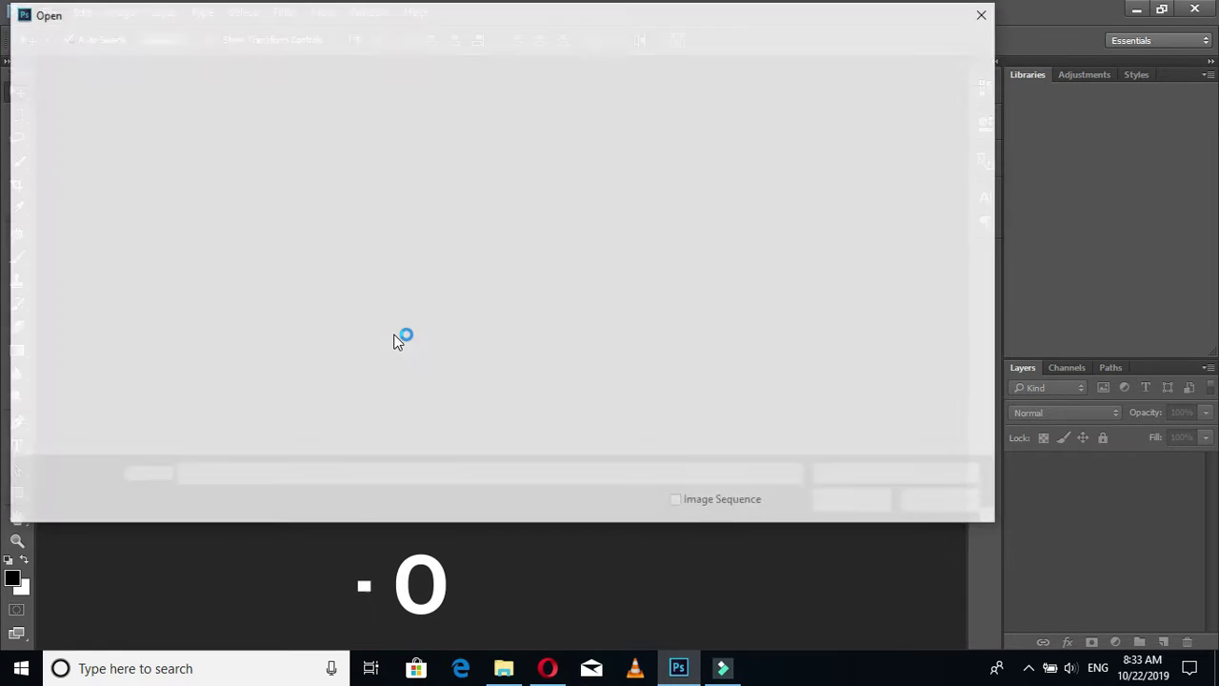
left_click(209, 153)
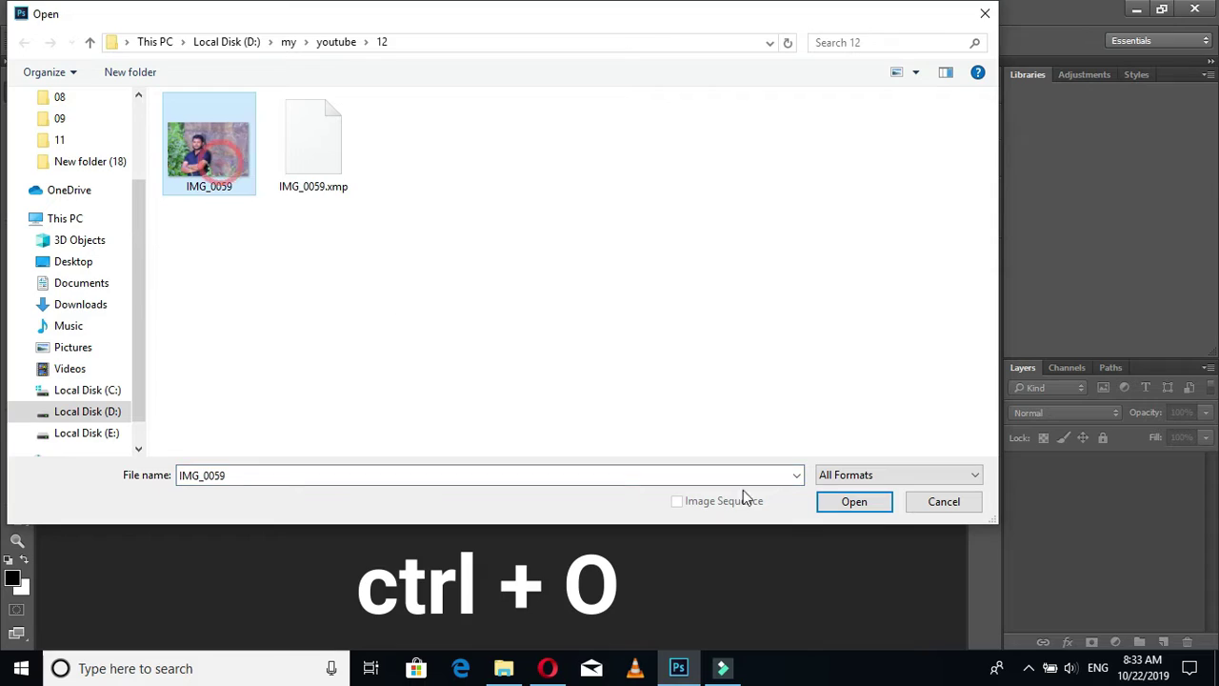
left_click(854, 501)
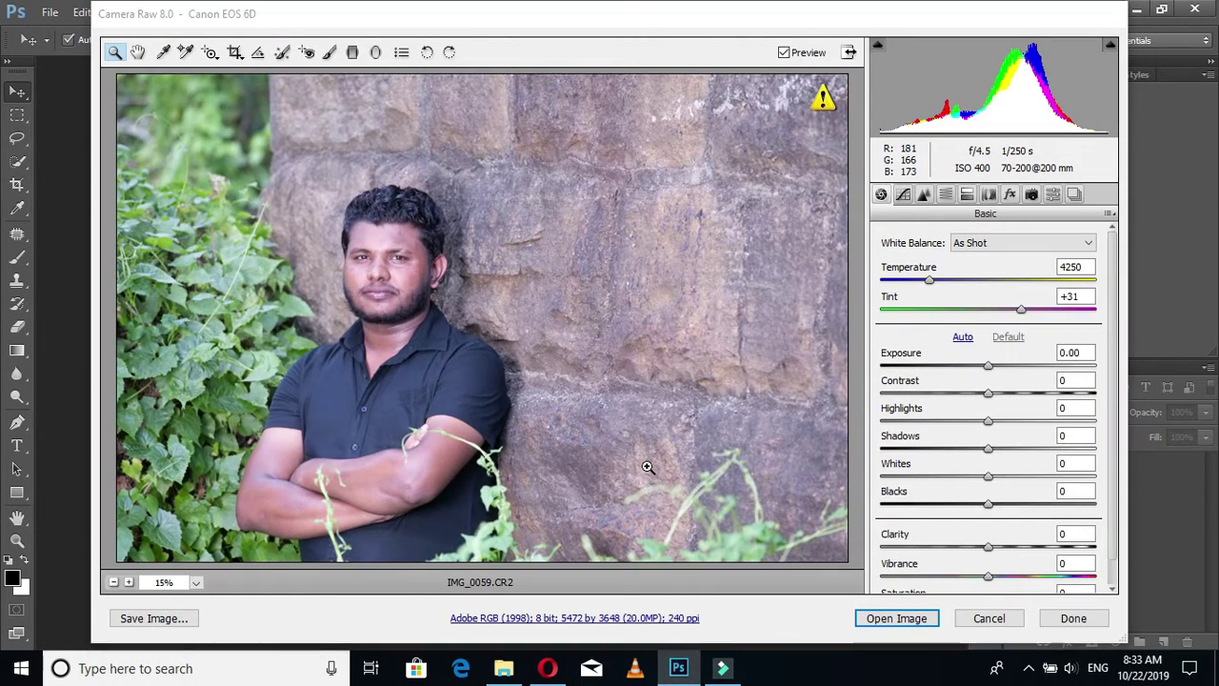
key("Return")
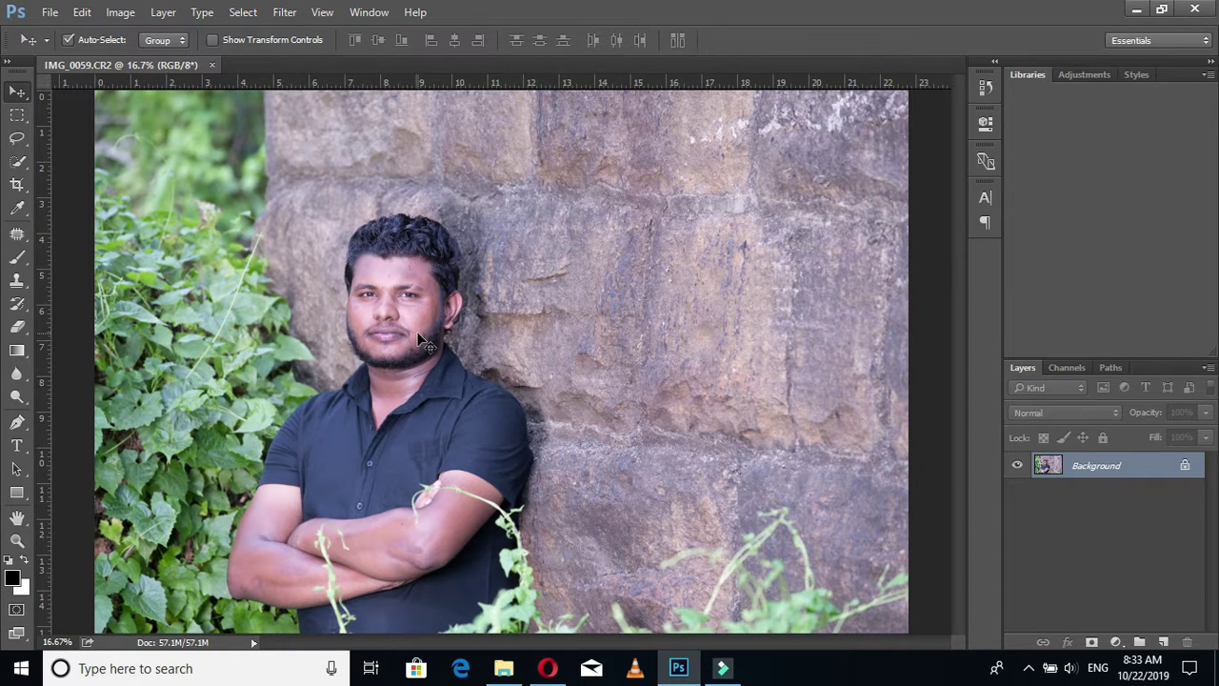
Duplicate the Background layer into Background copy and zoom out.
scroll(419, 335, "up", 3)
scroll(419, 336, "up", 2)
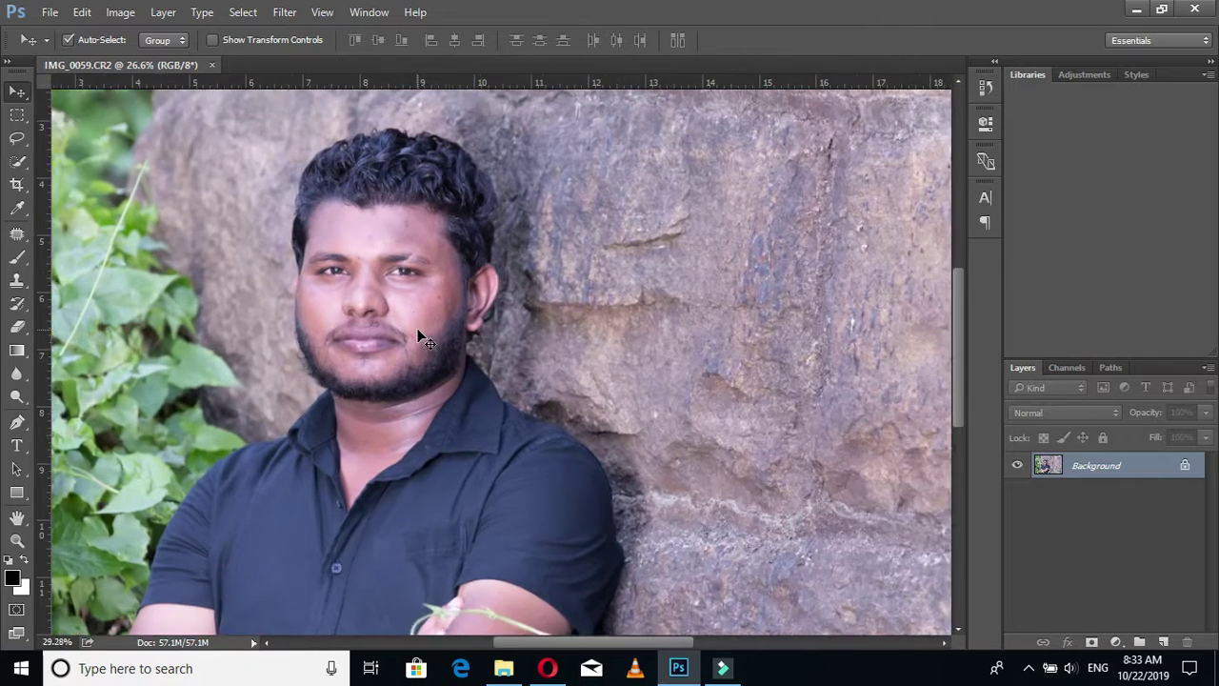
left_click_drag(1119, 467, 1163, 636)
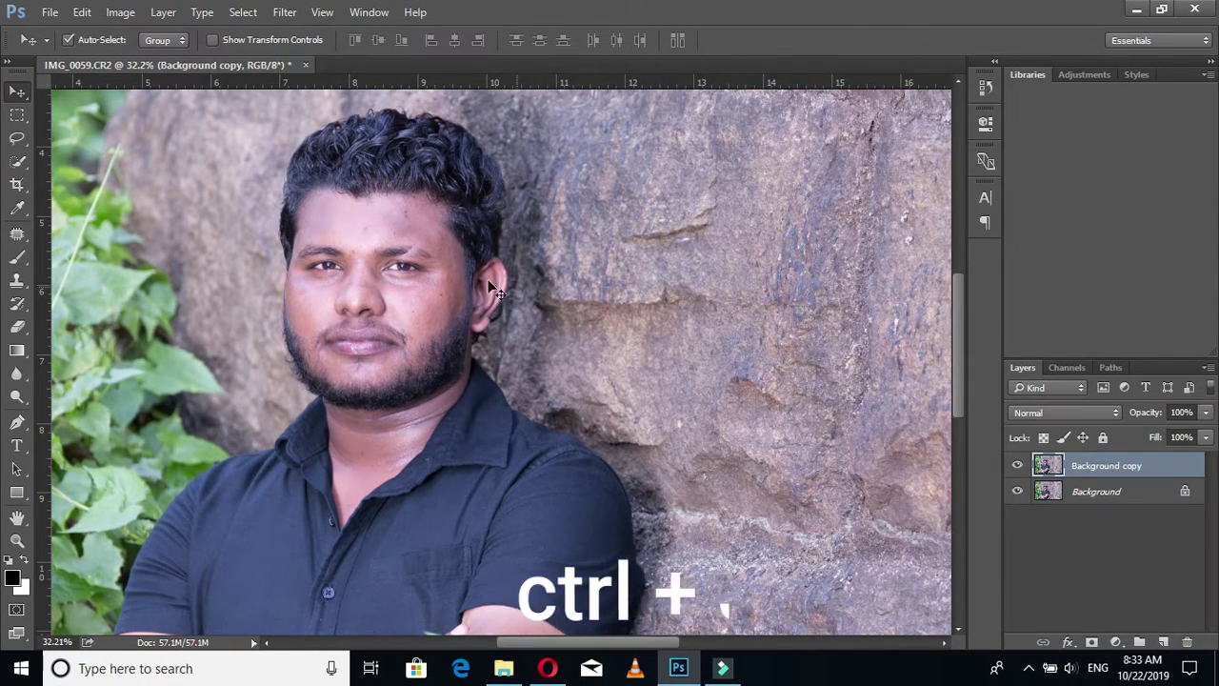
scroll(451, 272, "up", 1)
key("ctrl+minus")
Apply a Camera Raw Filter: Highlights -47, Shadows +17, Temperature +3, Clarity +14.
left_click(285, 12)
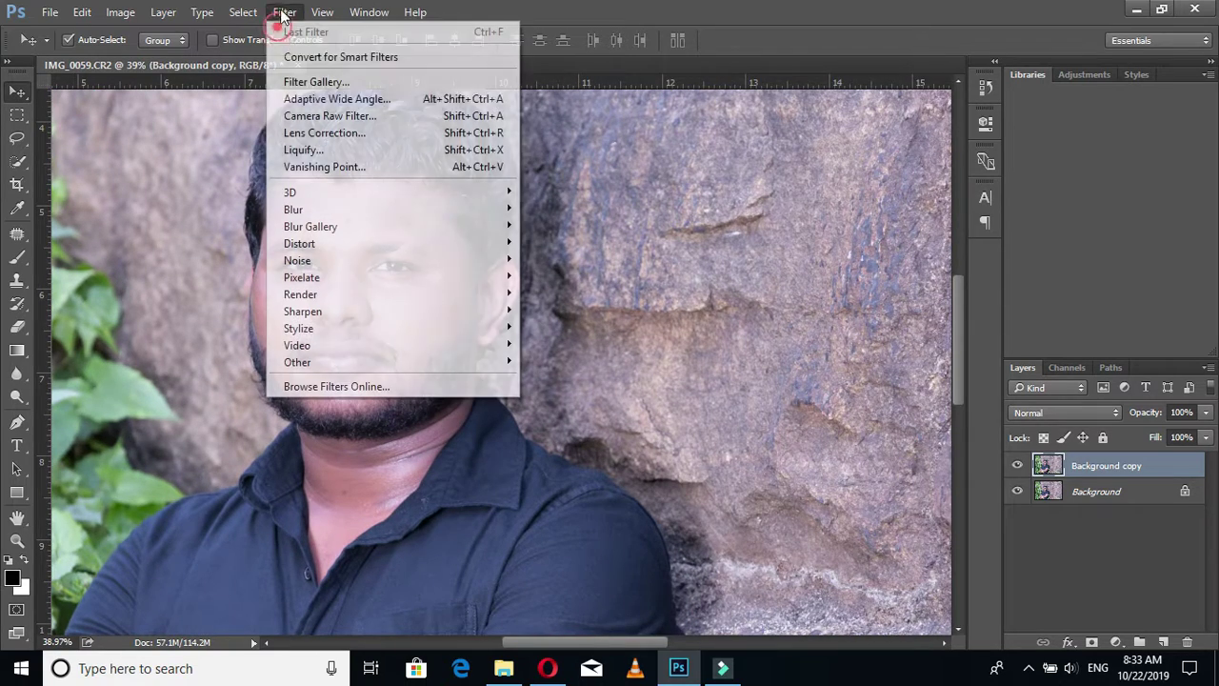
left_click(385, 118)
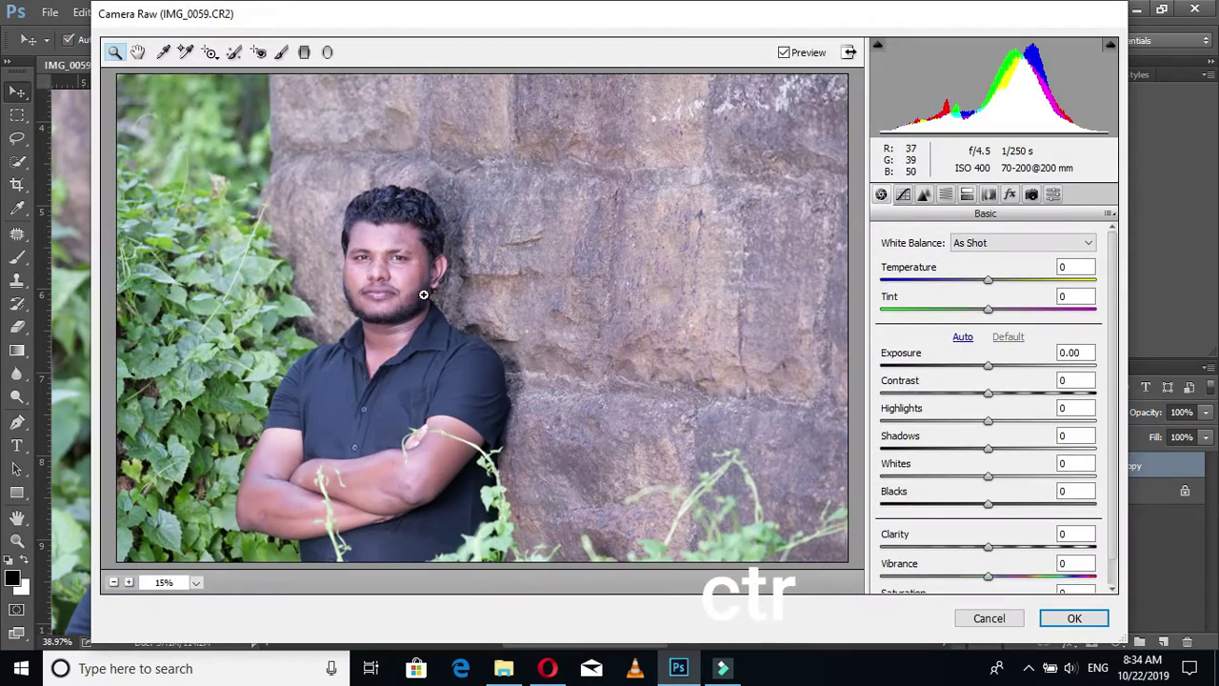
left_click(424, 294)
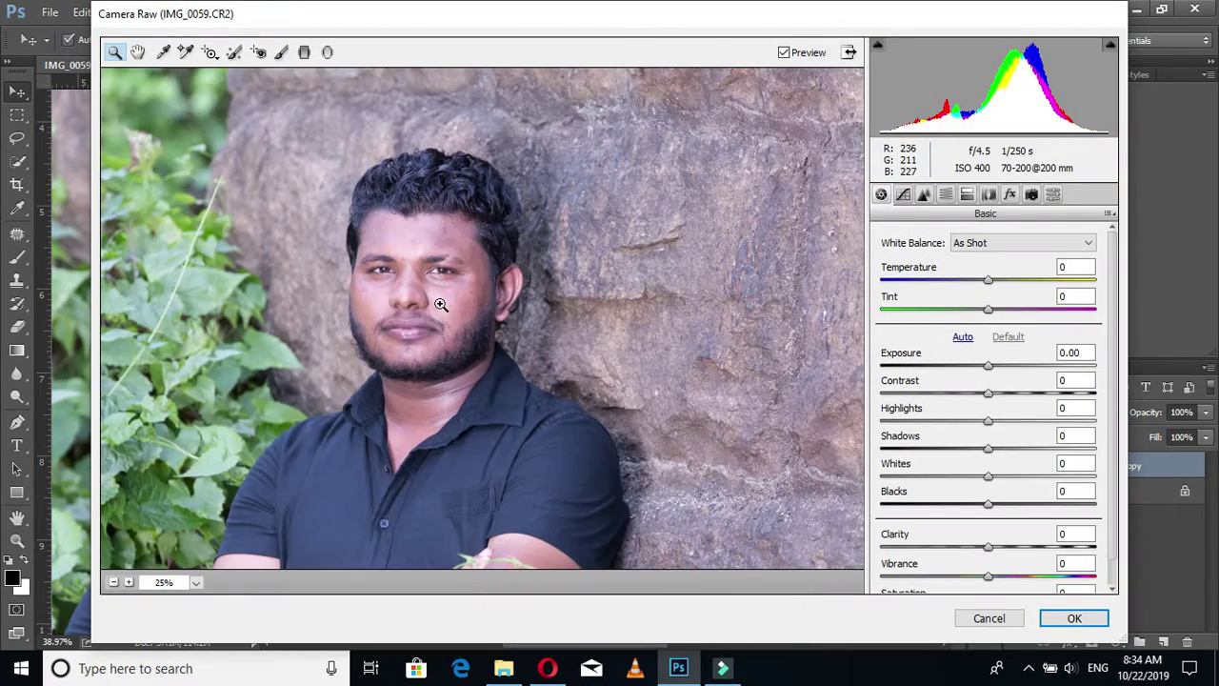
left_click(441, 304)
left_click_drag(989, 422, 948, 425)
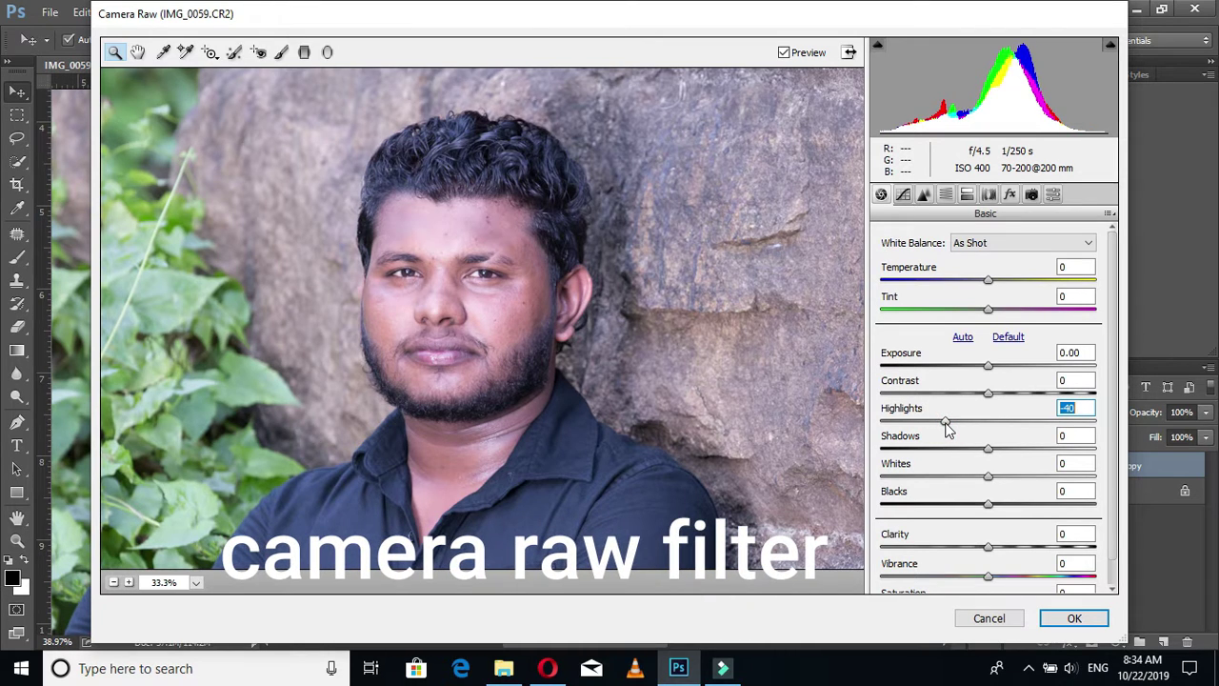
left_click_drag(1025, 448, 1009, 457)
left_click(1069, 268)
type("3")
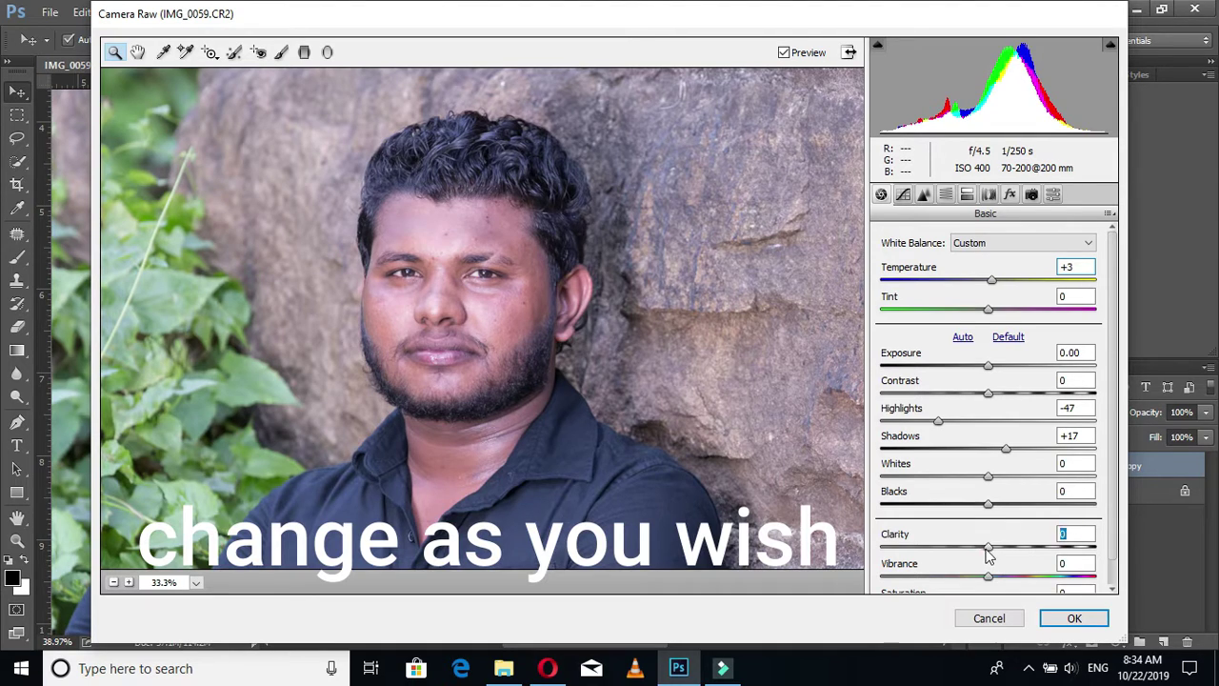
left_click_drag(988, 549, 1003, 550)
left_click(1074, 620)
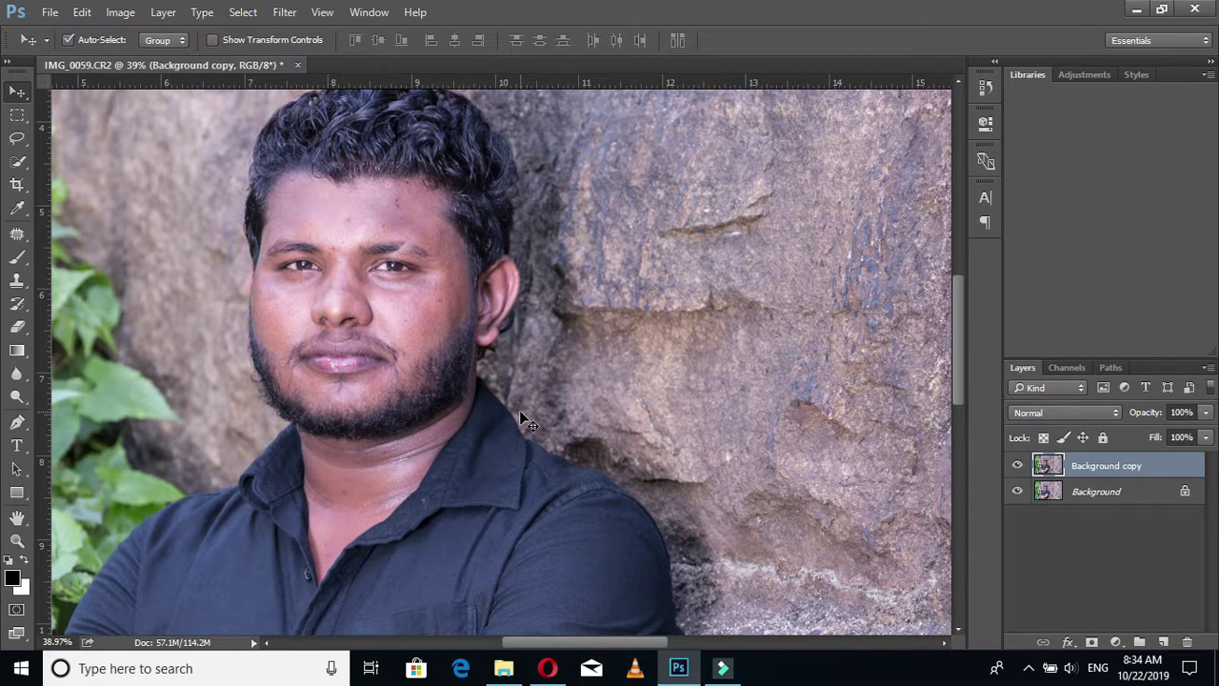
Duplicate the adjusted layer into Background copy 2 and zoom in on the face.
mouse_move(1120, 471)
left_mouse_down()
mouse_move(1131, 599)
mouse_move(1164, 642)
left_mouse_up()
scroll(424, 328, "up", 1)
scroll(423, 329, "up", 2)
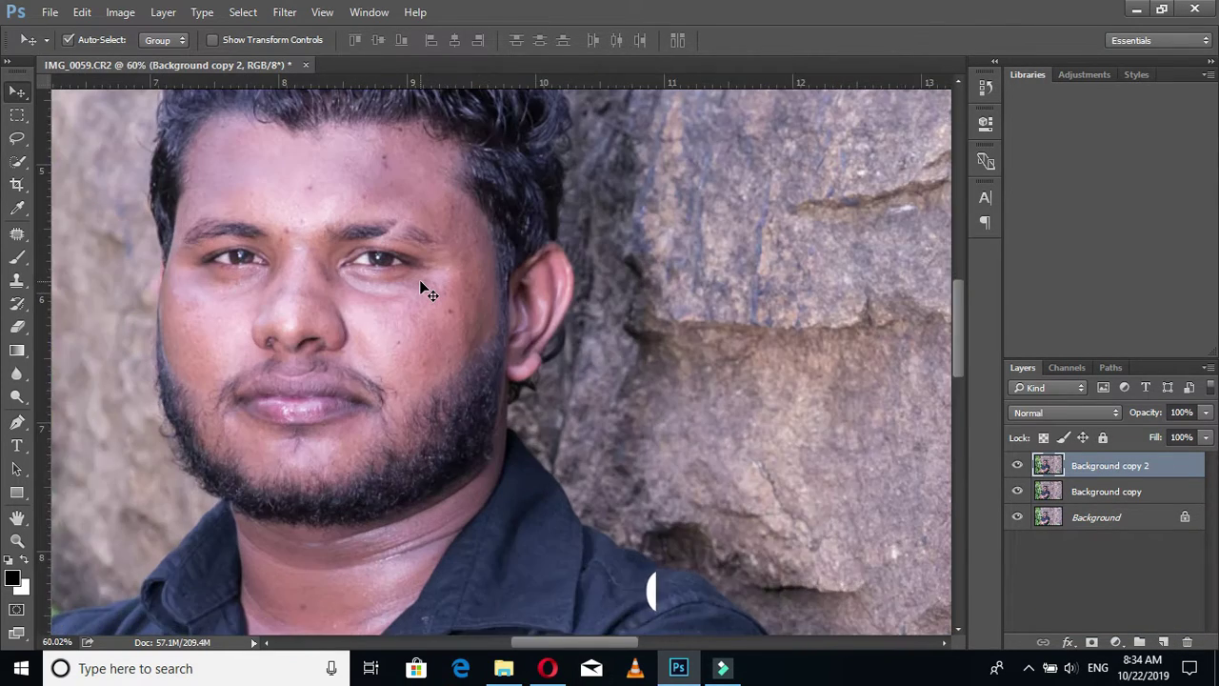
scroll(423, 329, "up", 2)
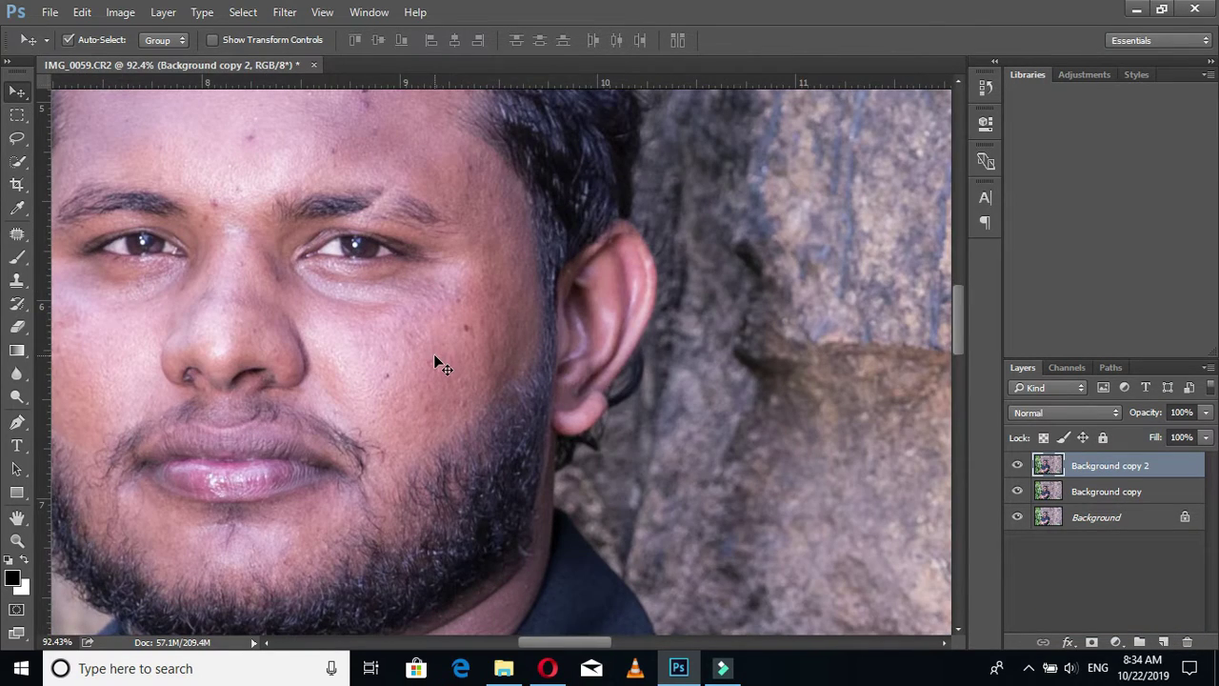
Patch away the cheek blemishes with the Patch tool.
left_click(17, 231)
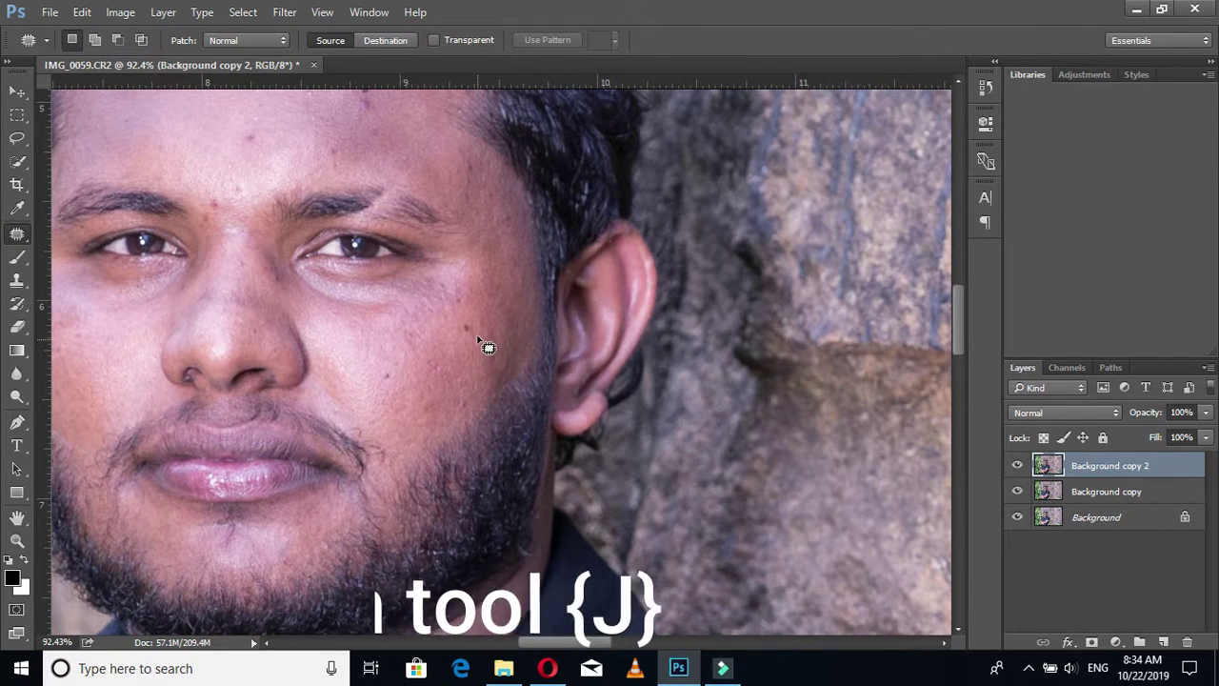
scroll(486, 346, "up", 1)
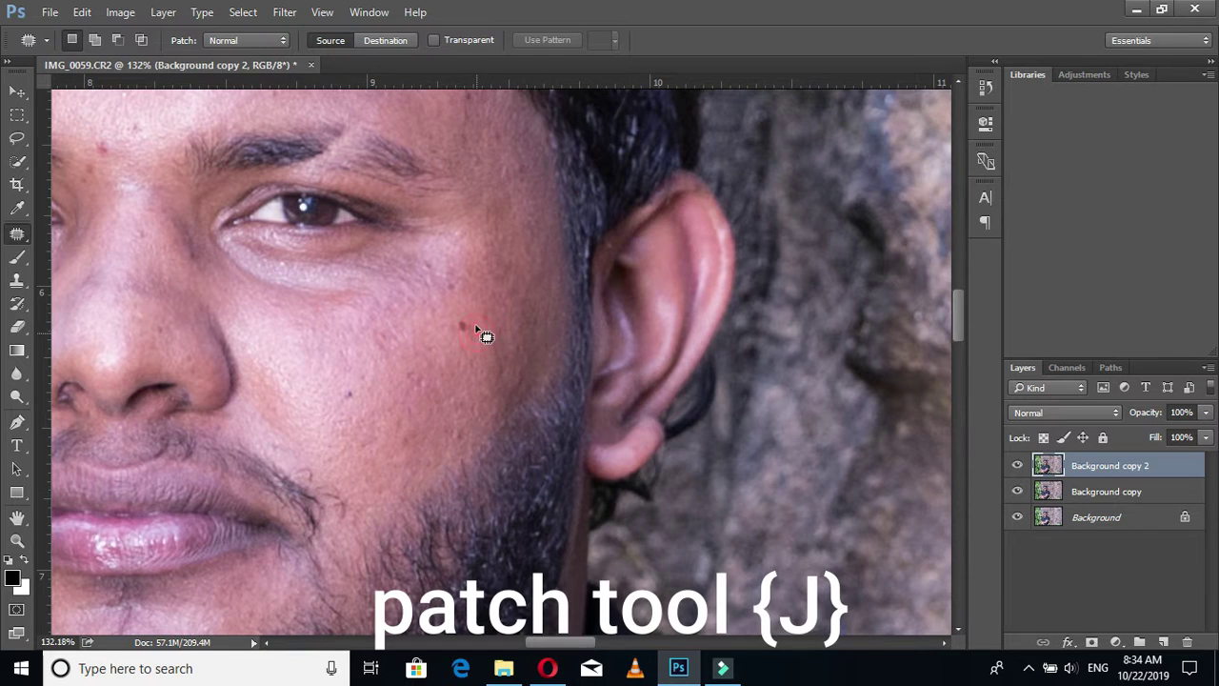
mouse_move(465, 319)
left_mouse_down()
mouse_move(478, 315)
mouse_move(457, 285)
mouse_move(441, 314)
mouse_move(441, 399)
left_mouse_up()
left_click(479, 348)
left_click(464, 269)
left_click_drag(474, 288, 506, 376)
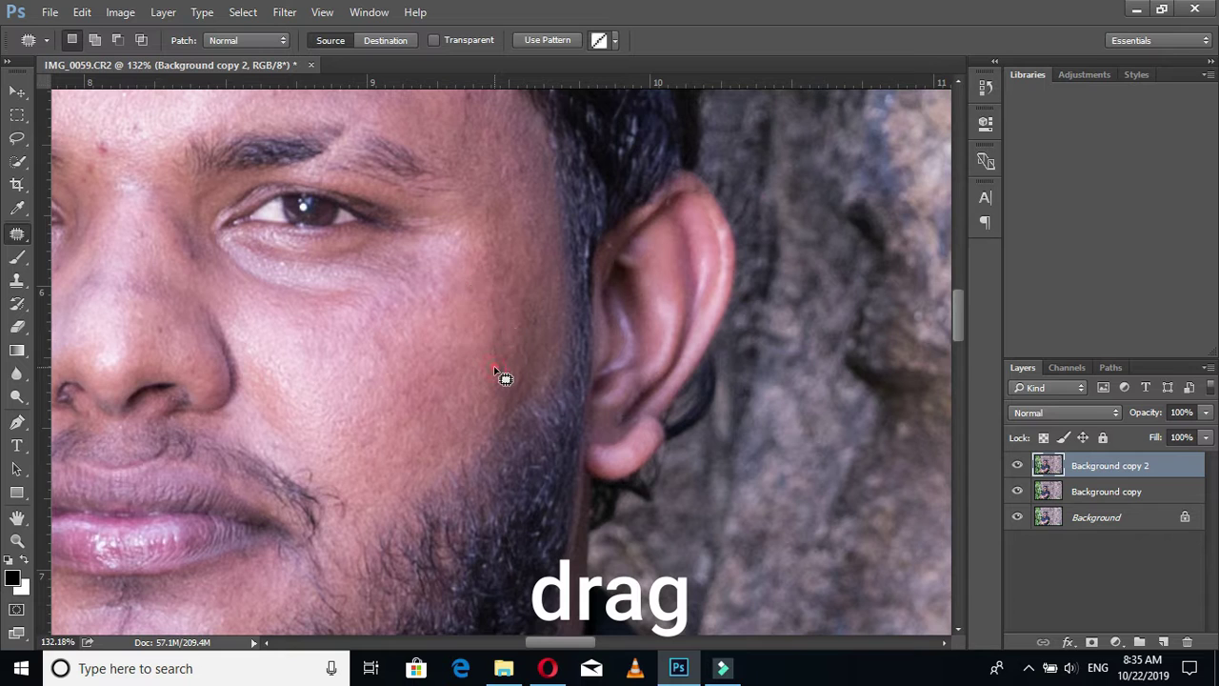
key("ctrl+d")
left_click(367, 384)
left_click_drag(359, 379, 372, 400)
left_click(295, 266)
Patch the spots under the eye, beside the nose, on the forehead and by the eyebrow.
mouse_move(294, 265)
left_mouse_down()
mouse_move(279, 270)
mouse_move(467, 253)
left_mouse_up()
left_click(460, 232)
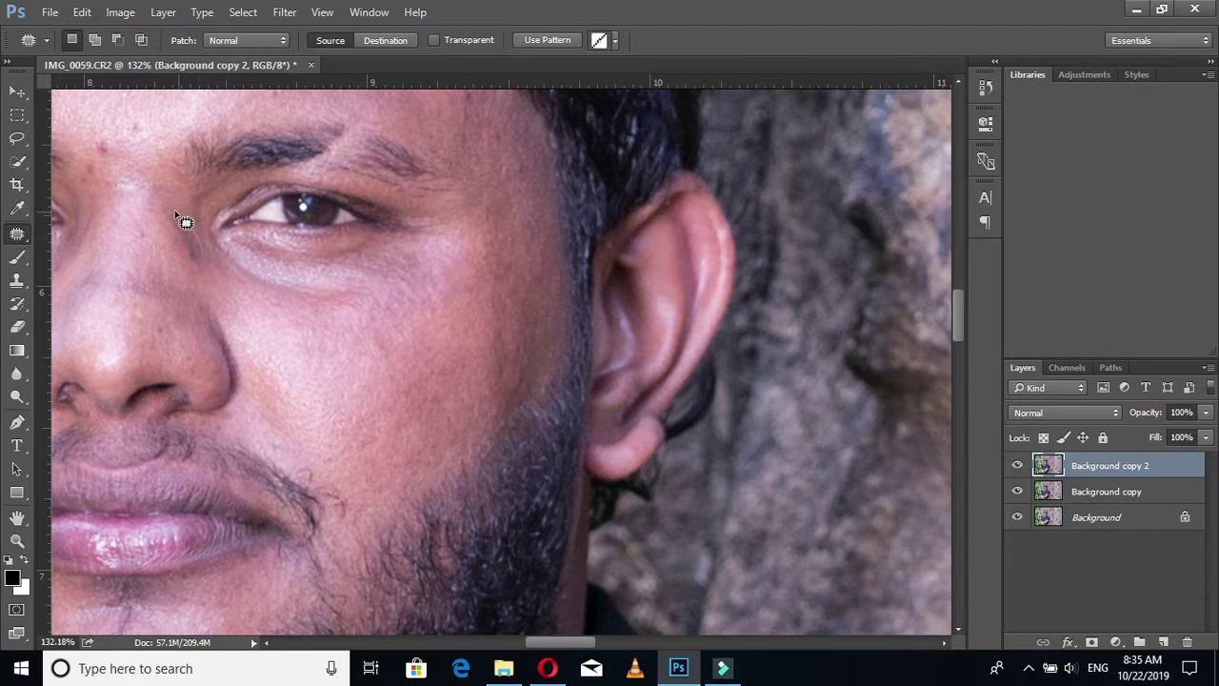
left_click_drag(229, 309, 267, 334)
left_click(146, 249)
left_click(142, 245)
mouse_move(150, 141)
left_mouse_down()
mouse_move(126, 143)
mouse_move(163, 114)
mouse_move(130, 168)
mouse_move(95, 168)
mouse_move(117, 120)
left_mouse_up()
left_click(114, 195)
left_click_drag(118, 162, 92, 147)
mouse_move(80, 187)
left_mouse_down()
mouse_move(107, 183)
mouse_move(118, 118)
left_mouse_up()
left_click(148, 184)
Patch the first forehead blemishes with nearby clean skin.
left_click_drag(164, 233, 344, 478)
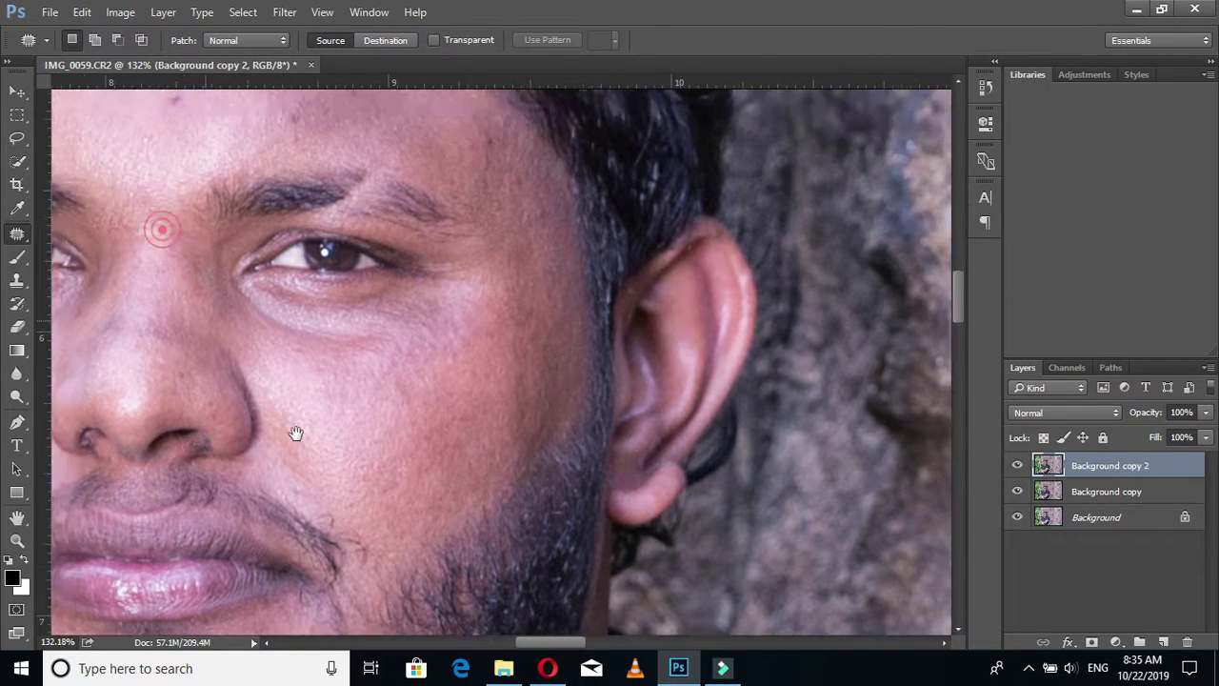
scroll(303, 366, "up", 2)
left_click_drag(300, 357, 301, 348)
left_click_drag(377, 303, 333, 310)
left_click_drag(376, 246, 353, 270)
left_click_drag(498, 243, 478, 202)
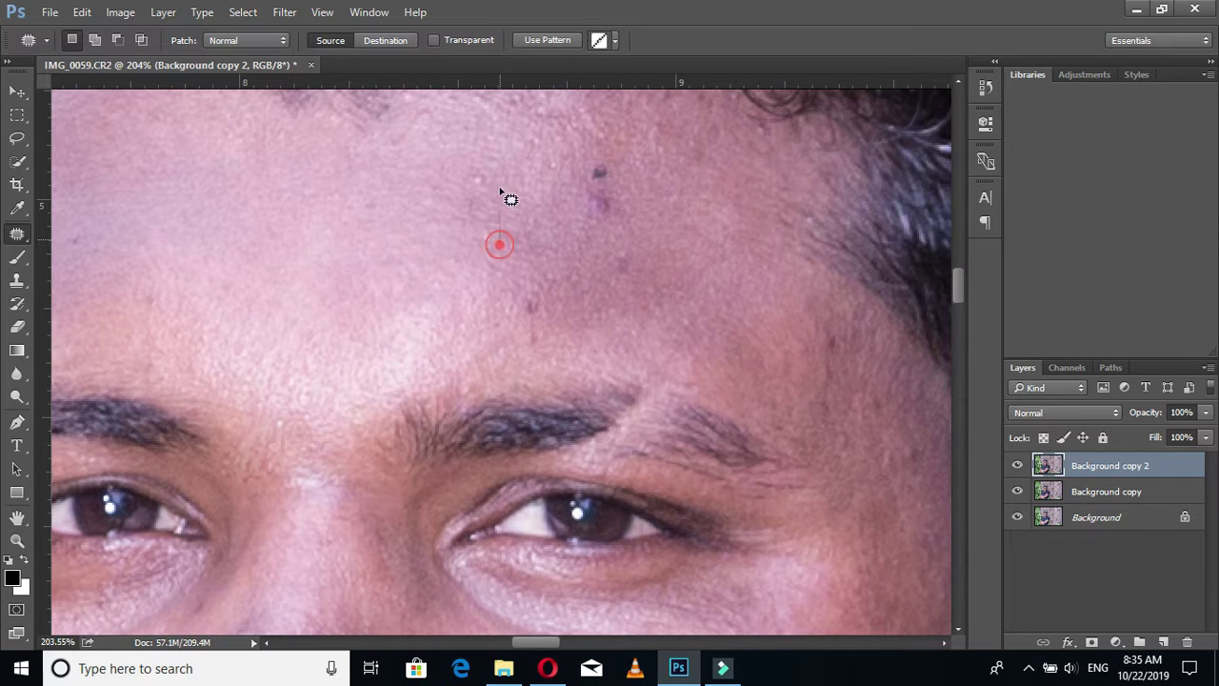
left_click_drag(480, 246, 477, 236)
left_click_drag(608, 233, 617, 164)
left_click_drag(582, 221, 634, 217)
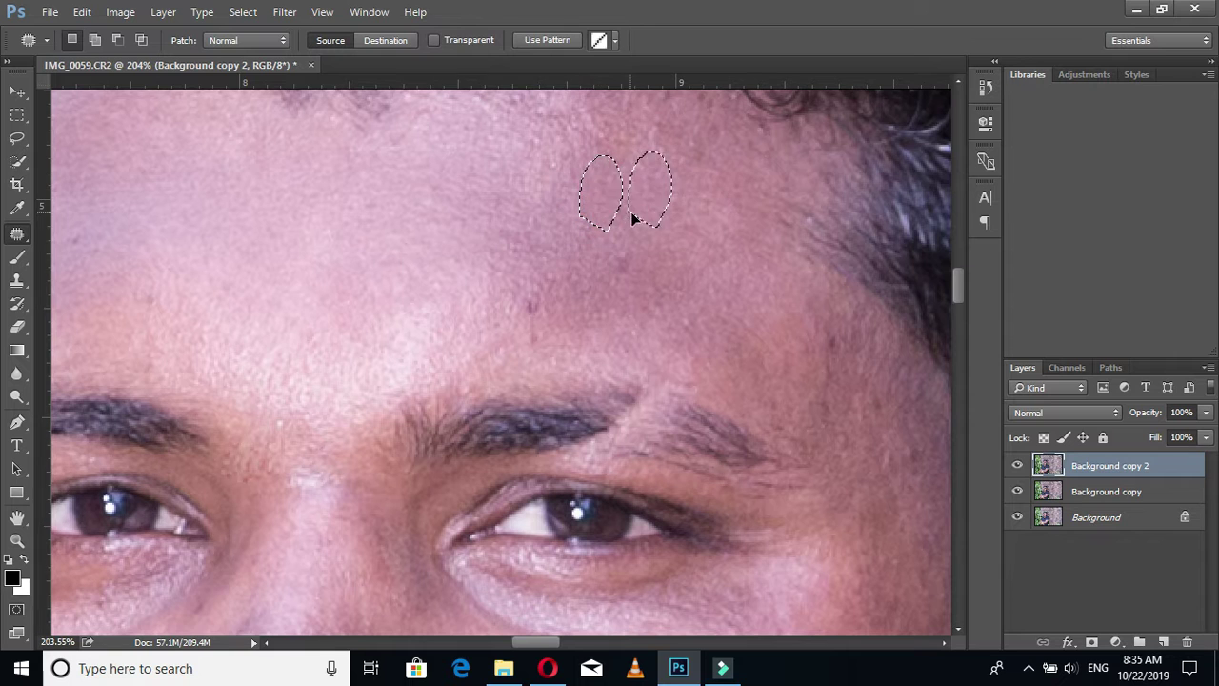
Patch the remaining spots across the central forehead.
left_click_drag(652, 283, 590, 232)
mouse_move(601, 278)
left_mouse_down()
mouse_move(576, 243)
mouse_move(585, 313)
left_mouse_up()
left_click(648, 208)
mouse_move(604, 250)
left_mouse_down()
mouse_move(621, 251)
mouse_move(585, 316)
mouse_move(552, 335)
left_mouse_up()
left_click(558, 309)
mouse_move(544, 318)
left_mouse_down()
mouse_move(476, 321)
mouse_move(479, 351)
mouse_move(471, 319)
mouse_move(512, 272)
mouse_move(534, 191)
mouse_move(490, 287)
mouse_move(484, 275)
mouse_move(585, 264)
left_mouse_up()
left_click(498, 343)
left_click(581, 255)
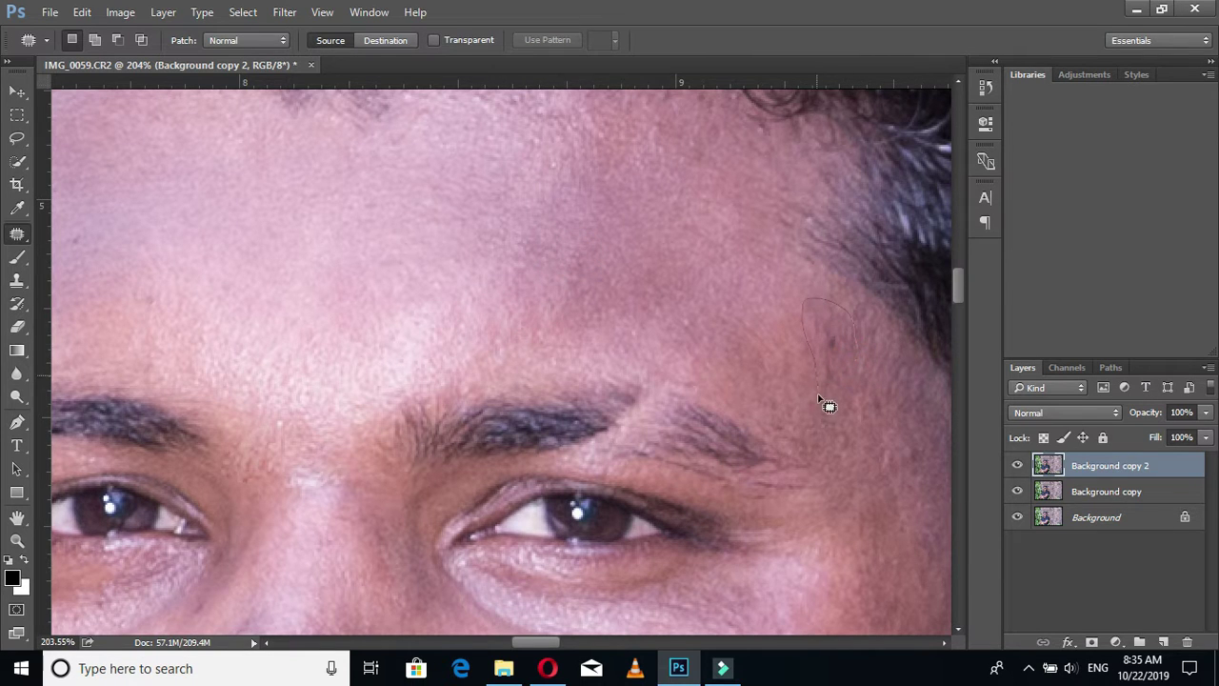
Patch the spots near the right eyebrow.
left_click_drag(849, 389, 817, 410)
left_click_drag(831, 362, 794, 340)
left_click(896, 440)
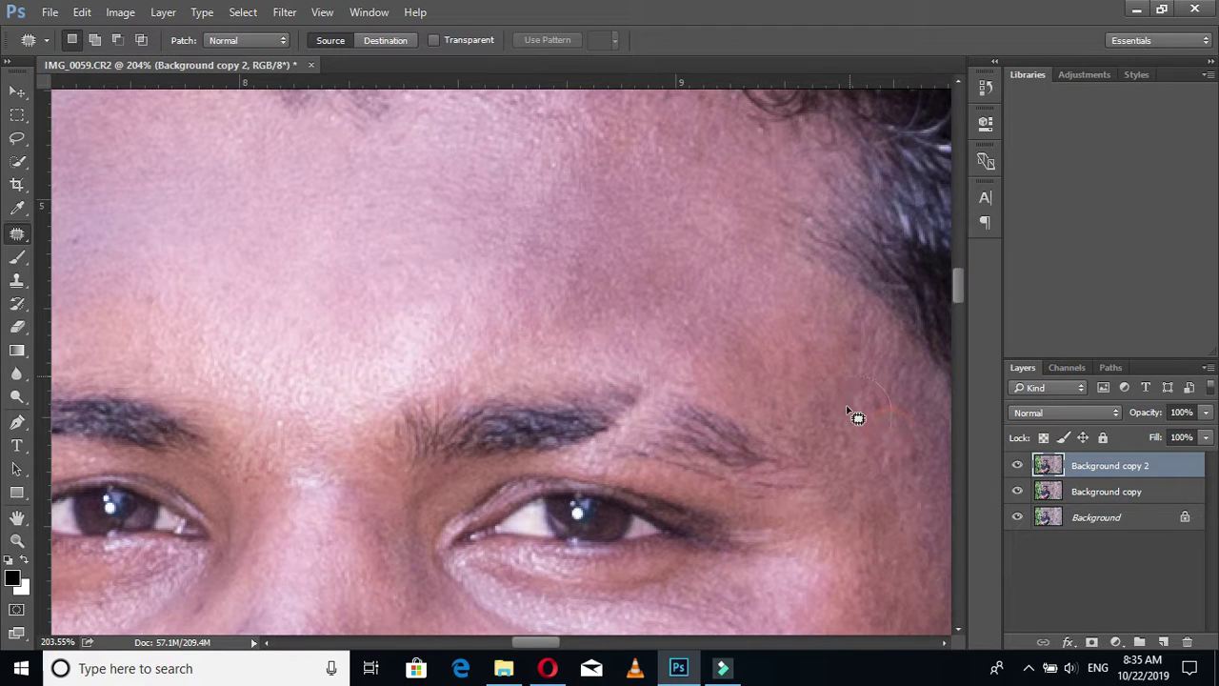
left_click_drag(850, 415, 829, 349)
scroll(811, 403, "down", 2)
scroll(811, 403, "right", 3)
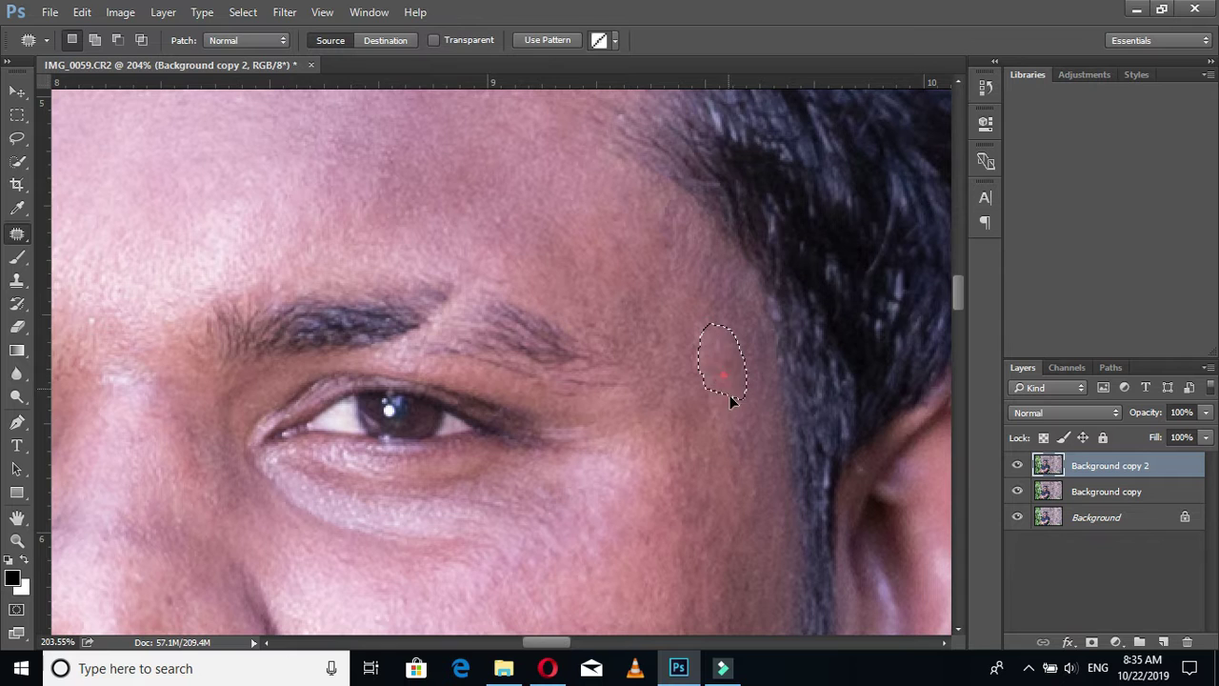
Patch away the temple spots with nearby skin.
left_click(687, 381)
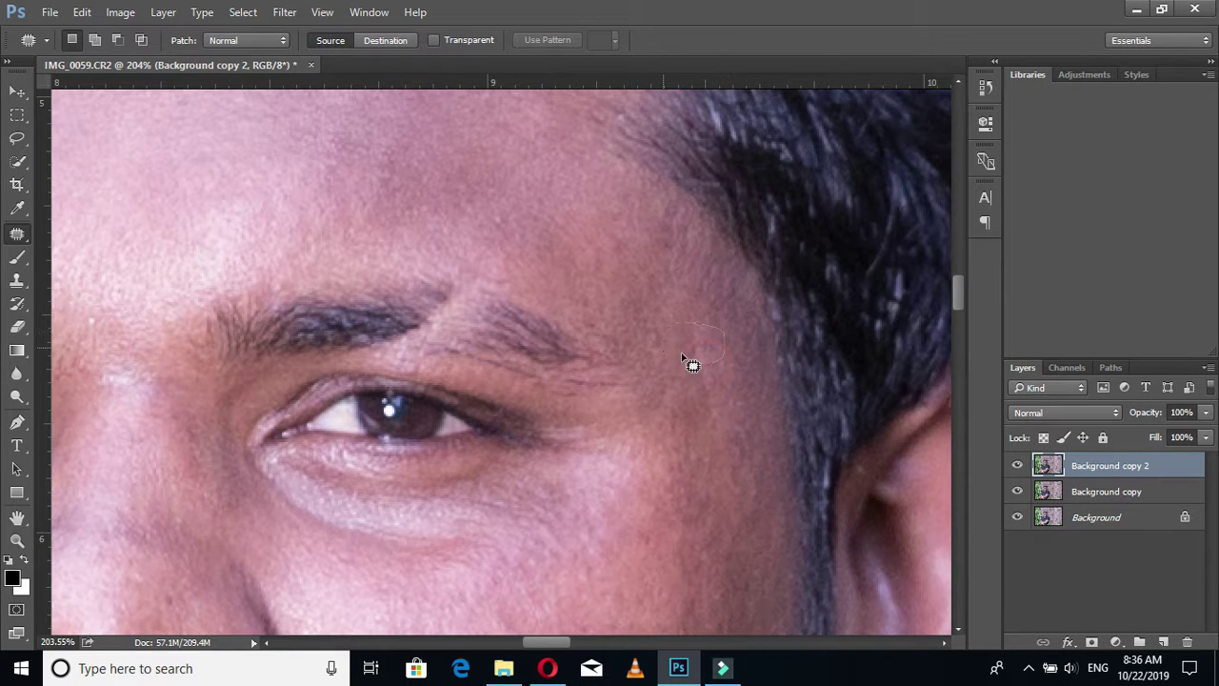
left_click_drag(683, 357, 669, 320)
left_click(636, 347)
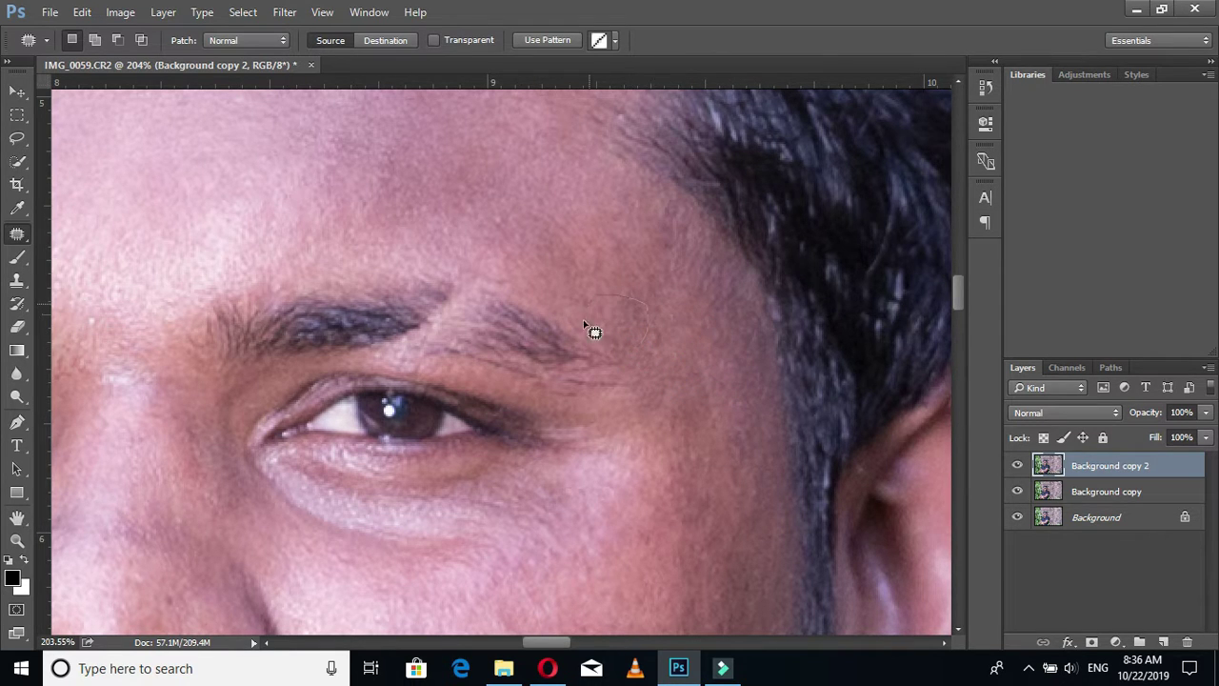
mouse_move(686, 308)
left_mouse_down()
mouse_move(694, 317)
mouse_move(664, 373)
left_mouse_up()
left_click(672, 261)
left_click_drag(615, 234, 620, 271)
left_click(620, 273)
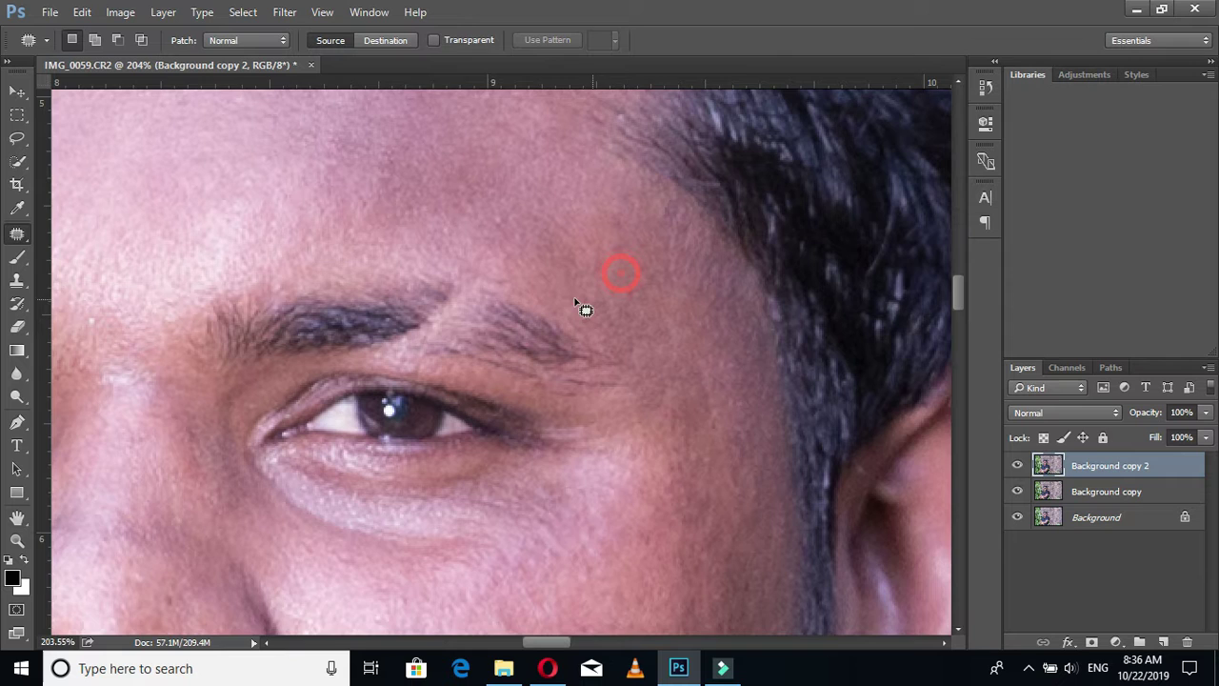
left_click_drag(585, 309, 620, 337)
left_click_drag(381, 330, 602, 431)
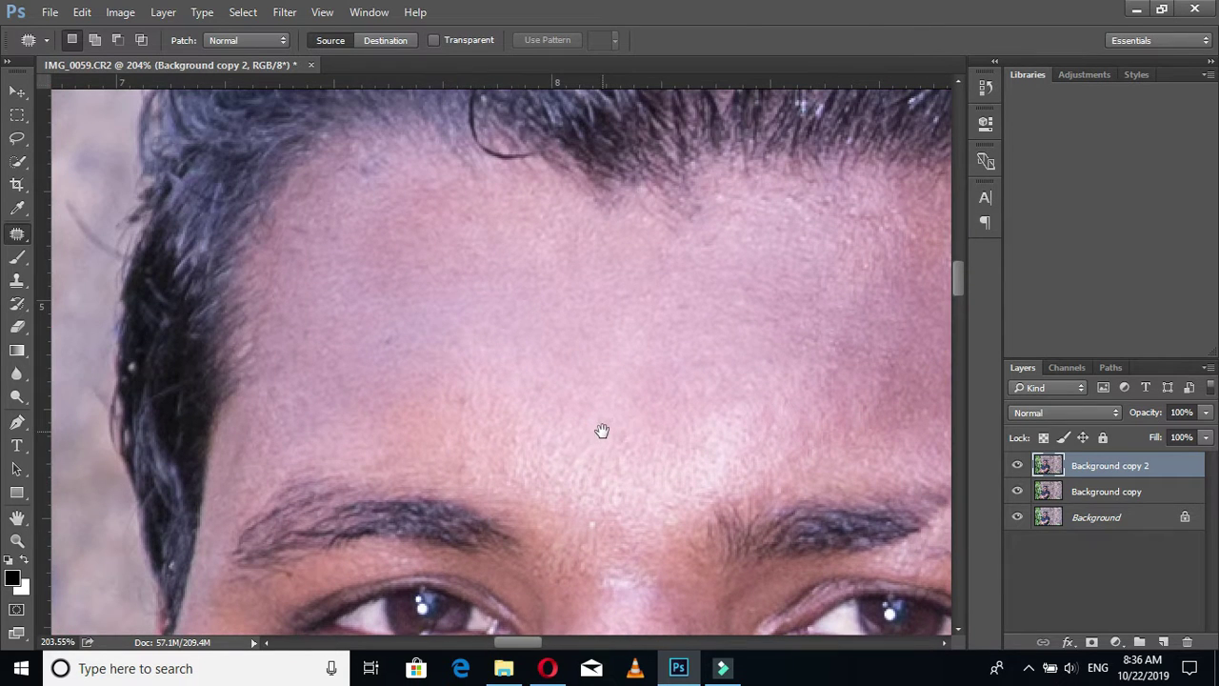
Patch the blemishes on the upper forehead below the hairline.
left_click(476, 419)
left_click_drag(448, 403, 476, 375)
left_click(429, 338)
left_click_drag(441, 335, 371, 353)
mouse_move(410, 193)
left_mouse_down()
mouse_move(367, 162)
mouse_move(446, 190)
left_mouse_up()
key("ctrl+d")
mouse_move(352, 252)
left_mouse_down()
mouse_move(324, 219)
mouse_move(340, 313)
mouse_move(654, 290)
left_mouse_up()
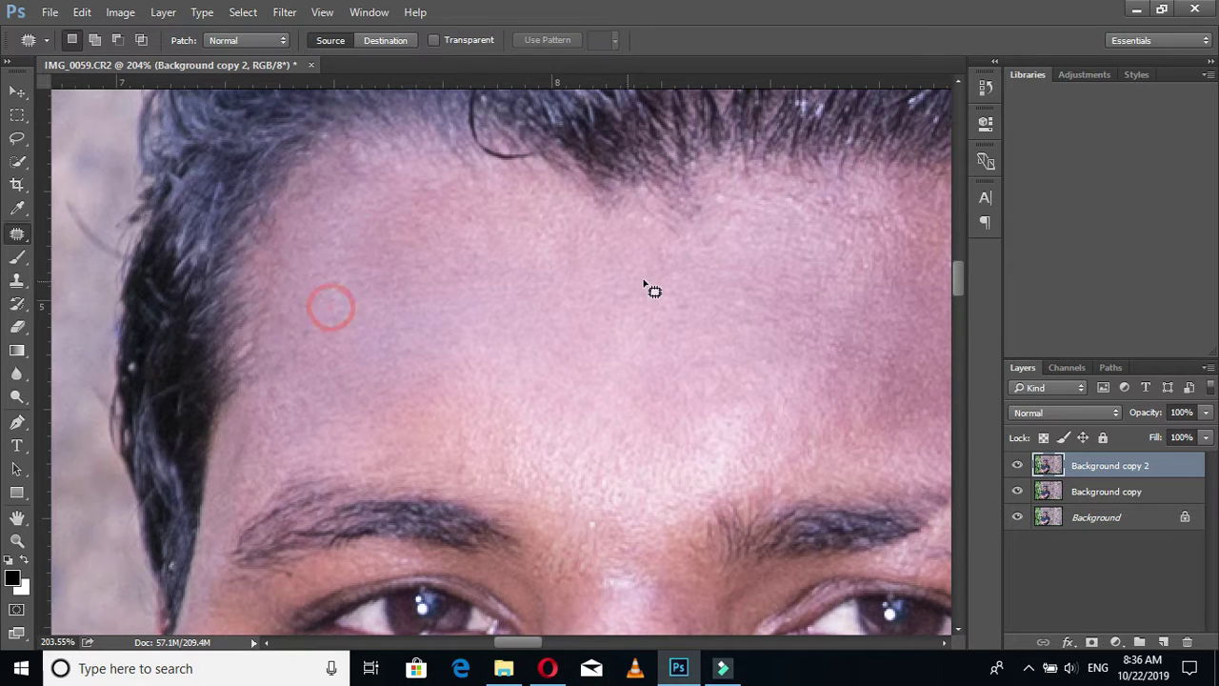
mouse_move(701, 330)
left_mouse_down()
mouse_move(653, 314)
mouse_move(760, 307)
left_mouse_up()
key("ctrl+d")
Patch the mole and neighbouring blemishes along the hairline.
mouse_move(716, 269)
left_mouse_down()
mouse_move(727, 239)
mouse_move(748, 272)
left_mouse_up()
left_click(759, 248)
mouse_move(737, 226)
left_mouse_down()
mouse_move(729, 249)
mouse_move(620, 272)
left_mouse_up()
key("ctrl+d")
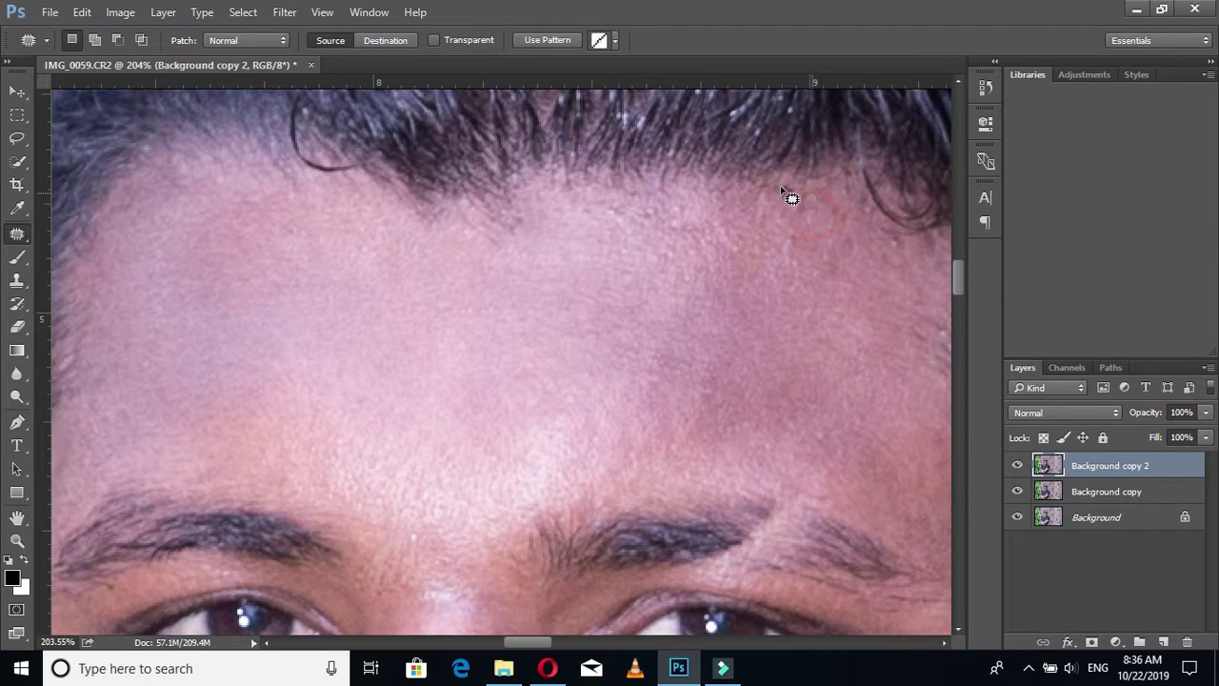
left_click_drag(783, 210, 841, 281)
left_click(784, 306)
mouse_move(758, 226)
left_mouse_down()
mouse_move(752, 280)
mouse_move(759, 215)
left_mouse_up()
left_click(752, 283)
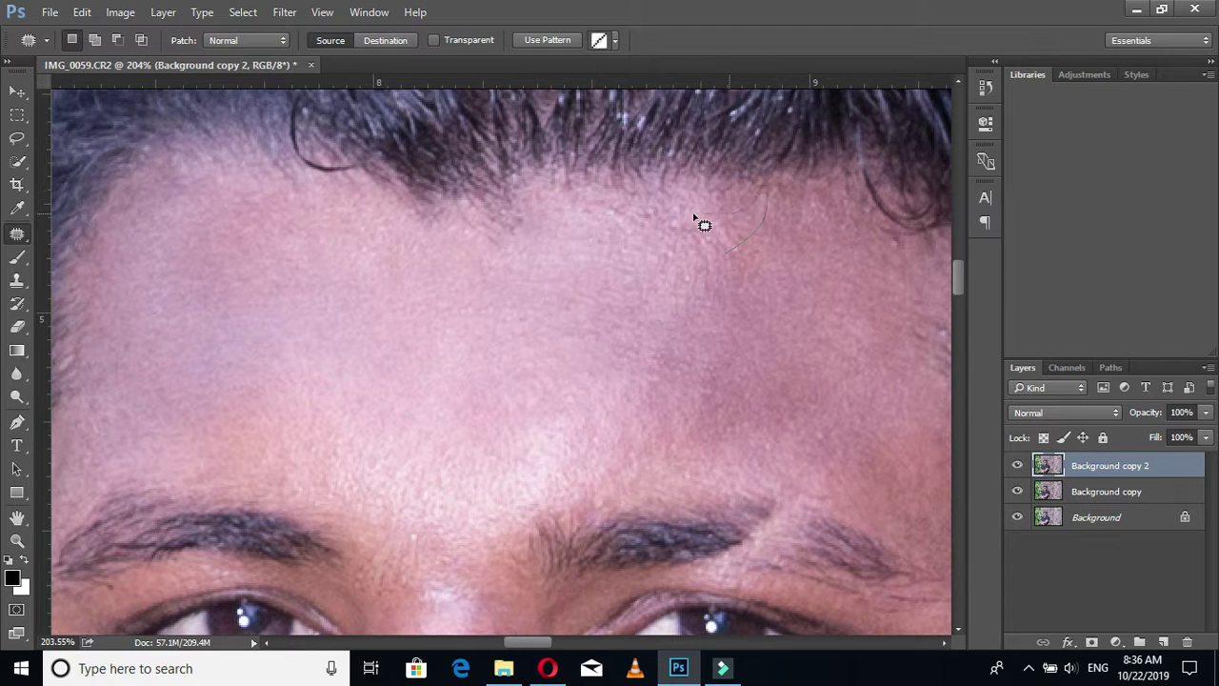
mouse_move(634, 255)
left_mouse_down()
mouse_move(721, 250)
mouse_move(710, 299)
left_mouse_up()
left_click(779, 303)
Patch the remaining blemish on the right side of the hairline.
left_click_drag(830, 340, 648, 313)
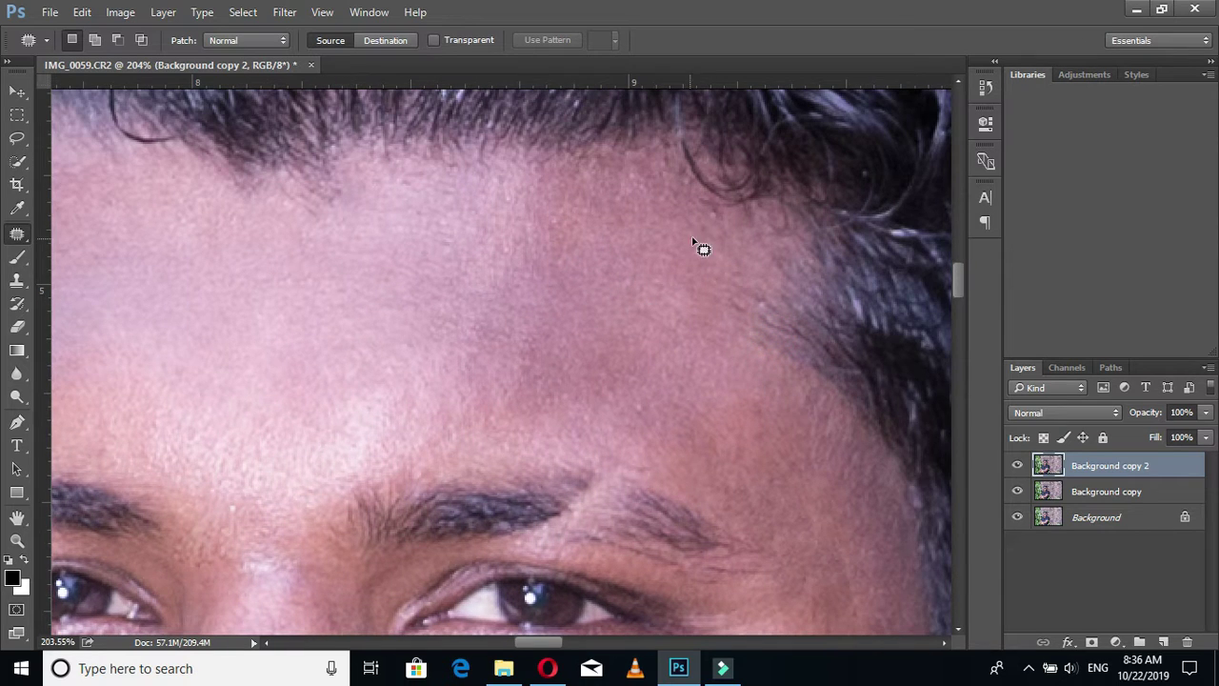
mouse_move(709, 209)
left_mouse_down()
mouse_move(705, 240)
mouse_move(718, 239)
mouse_move(702, 318)
left_mouse_up()
left_click(726, 228)
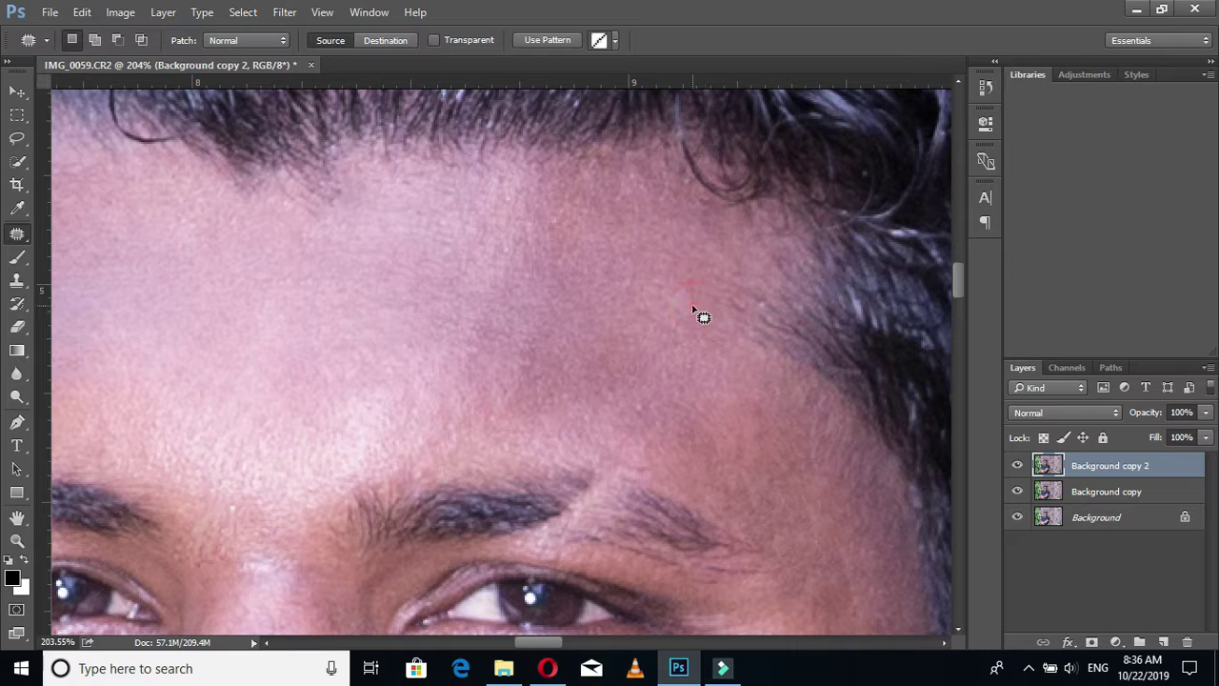
left_click(714, 436)
scroll(752, 273, "down", 5)
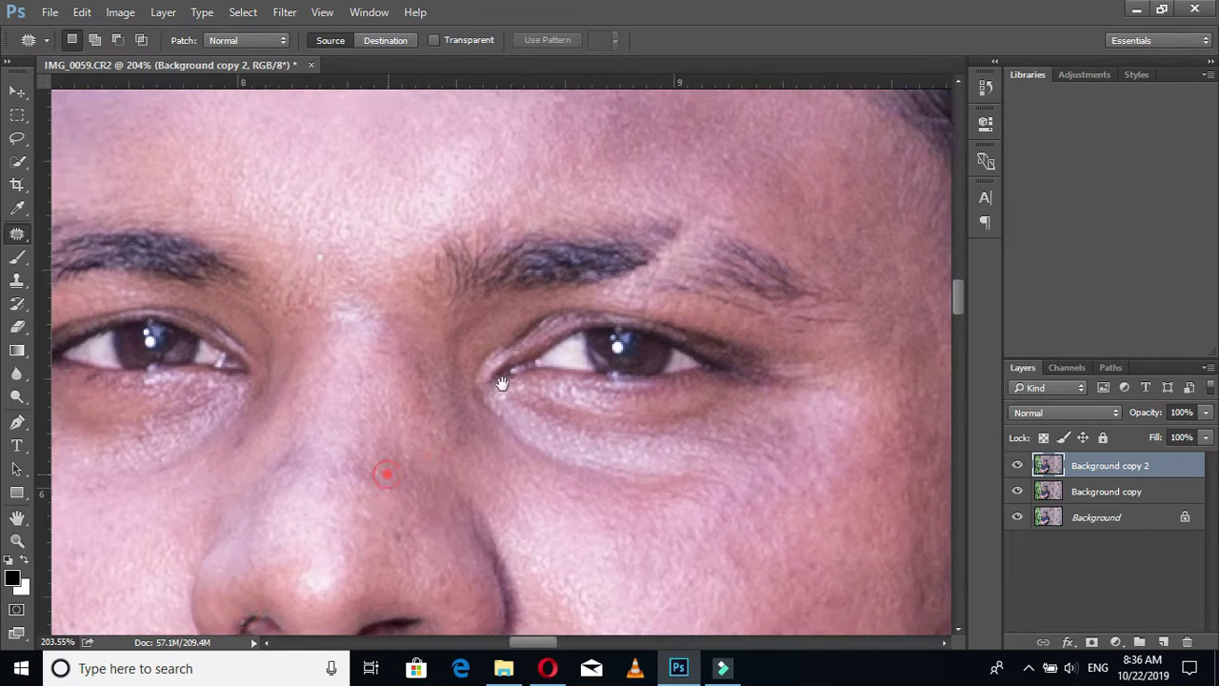
Patch the nose blemish and the dark spot under the left eye.
left_click_drag(387, 470, 604, 346)
mouse_move(581, 408)
left_mouse_down()
mouse_move(499, 368)
mouse_move(455, 314)
mouse_move(471, 312)
mouse_move(463, 274)
left_mouse_up()
mouse_move(404, 324)
left_mouse_down()
mouse_move(397, 303)
mouse_move(379, 348)
left_mouse_up()
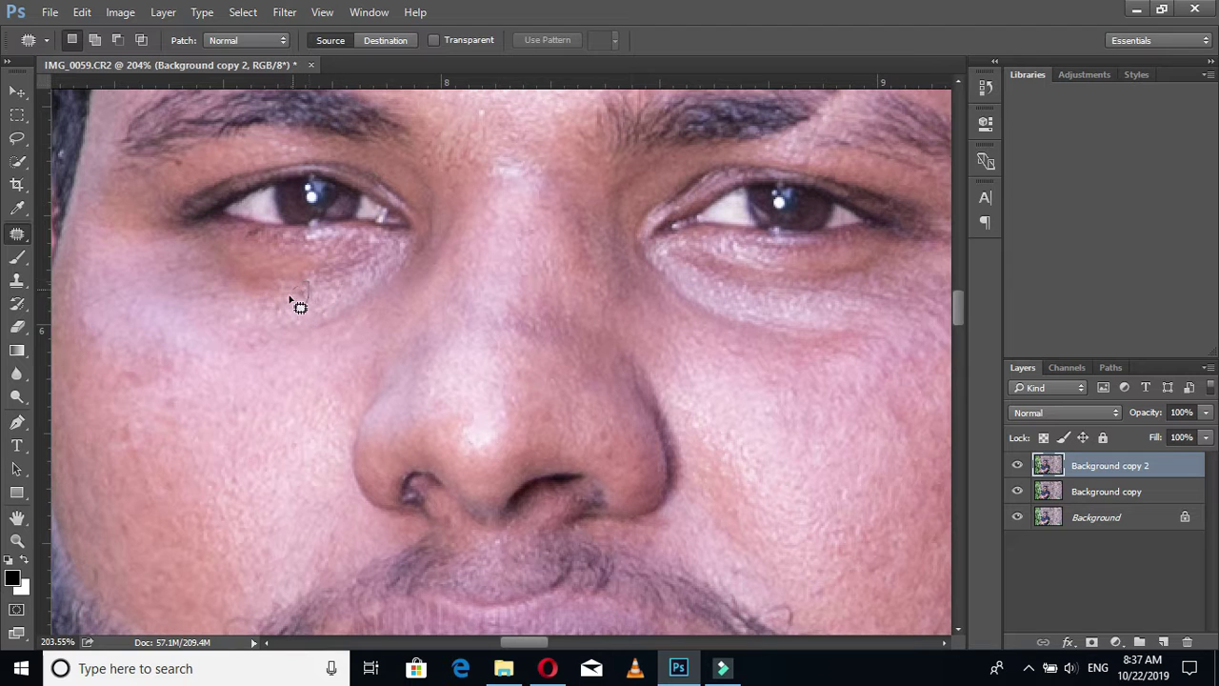
mouse_move(281, 318)
left_mouse_down()
mouse_move(191, 288)
mouse_move(185, 314)
left_mouse_up()
left_click_drag(225, 355, 353, 280)
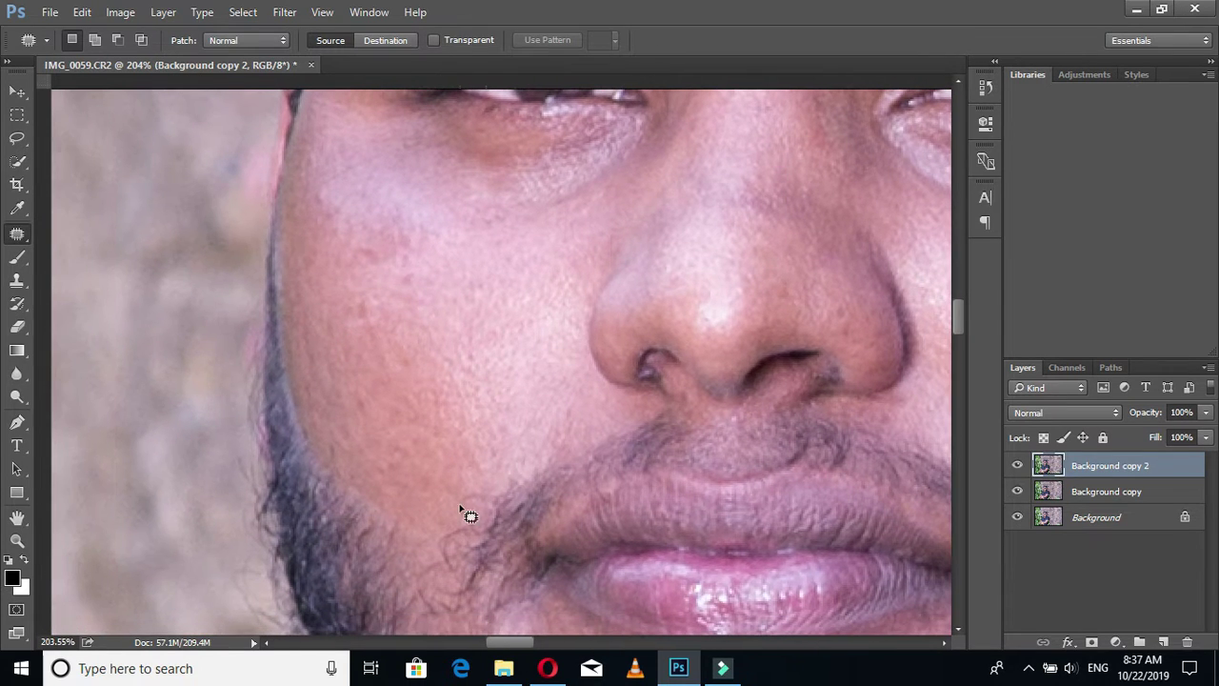
Patch several blemishes across the upper cheek.
mouse_move(399, 393)
left_mouse_down()
mouse_move(373, 339)
mouse_move(395, 348)
left_mouse_up()
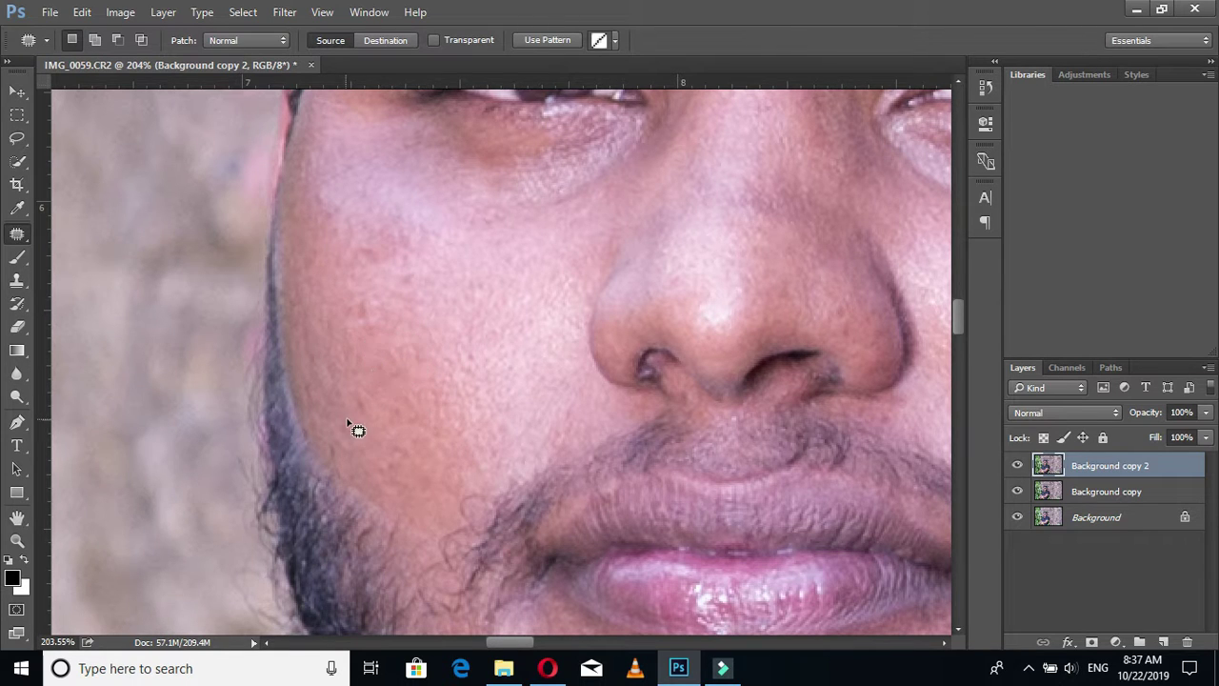
left_click_drag(362, 418, 375, 441)
left_click_drag(444, 359, 404, 371)
mouse_move(438, 282)
left_mouse_down()
mouse_move(398, 308)
mouse_move(403, 237)
left_mouse_up()
key("ctrl+d")
mouse_move(370, 197)
left_mouse_down()
mouse_move(330, 190)
mouse_move(335, 238)
left_mouse_up()
mouse_move(457, 245)
left_mouse_down()
mouse_move(488, 234)
mouse_move(442, 201)
left_mouse_up()
left_click(405, 194)
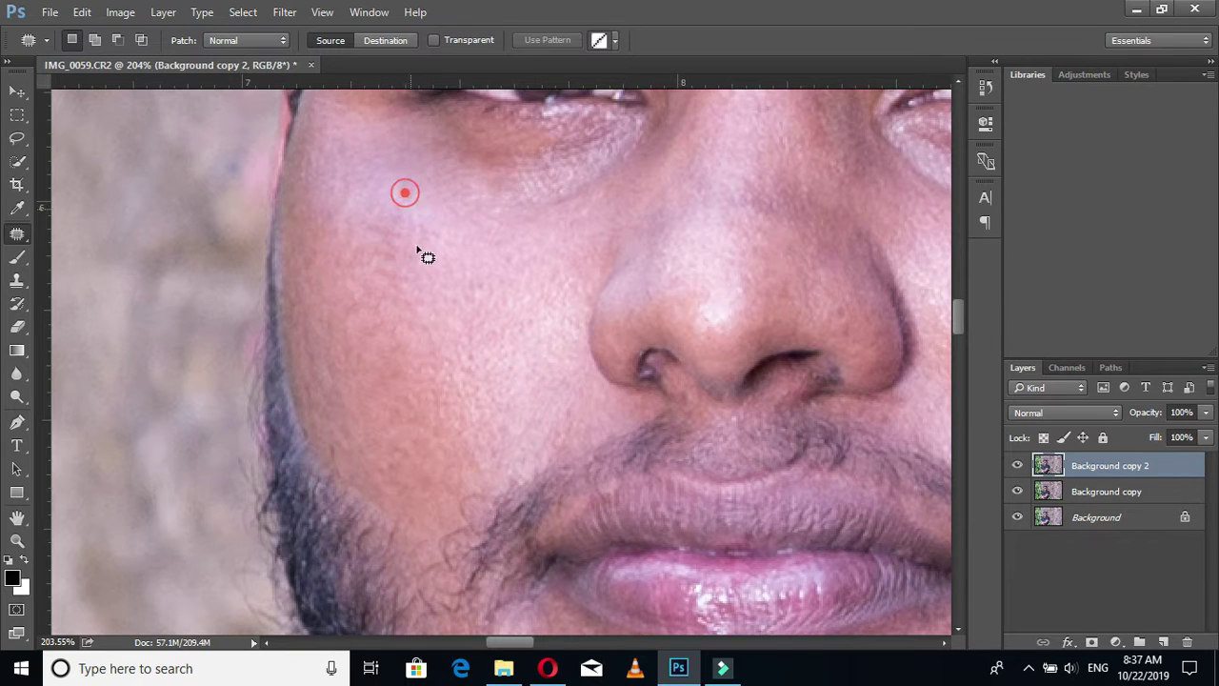
Patch the blemishes lower on the cheek.
left_click_drag(419, 254, 410, 267)
left_click(429, 280)
mouse_move(487, 307)
left_mouse_down()
mouse_move(490, 279)
mouse_move(471, 325)
left_mouse_up()
left_click(468, 324)
left_click_drag(436, 490, 437, 471)
left_click(441, 441)
scroll(537, 427, "down", 3)
scroll(496, 408, "down", 2)
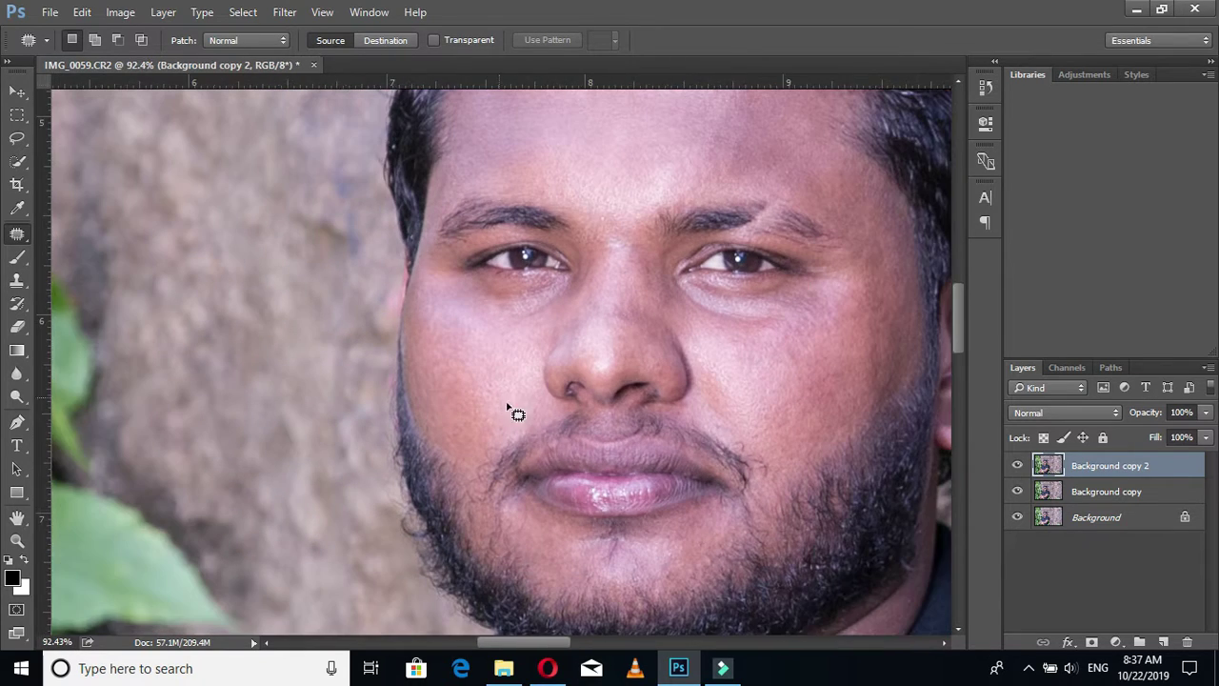
scroll(721, 581, "up", 2)
scroll(724, 580, "up", 1)
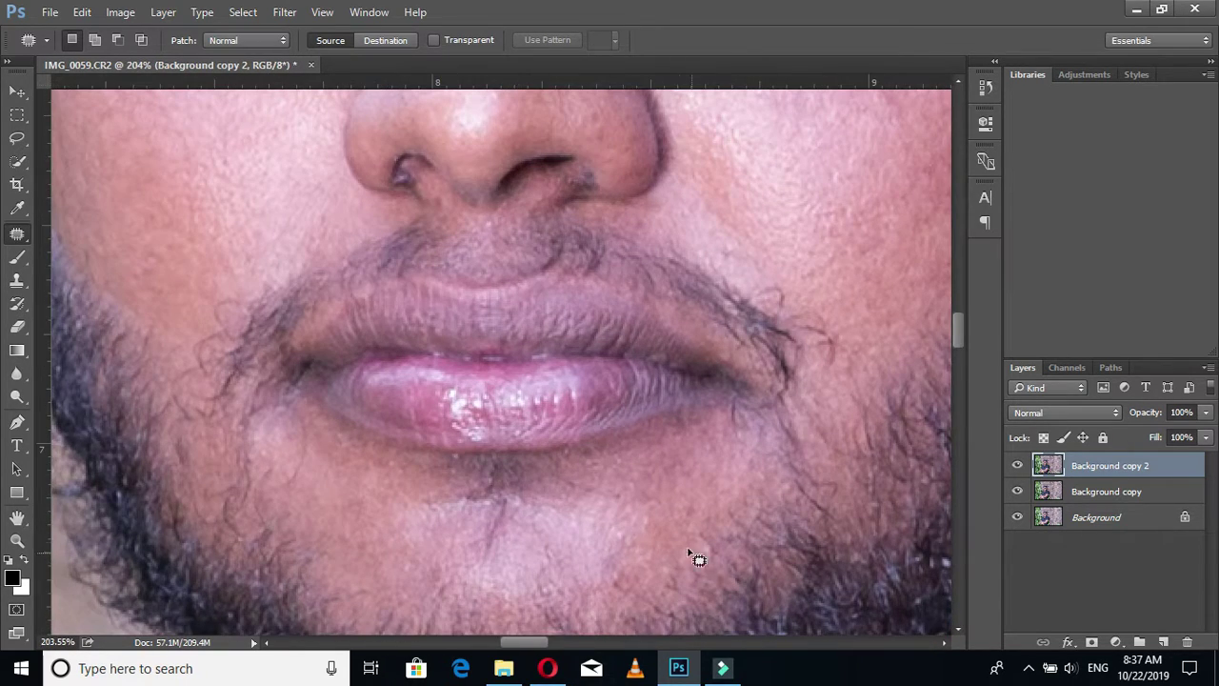
Patch the chin blemishes and the spot below the lip.
left_click_drag(634, 544, 626, 537)
left_click_drag(668, 487, 612, 501)
mouse_move(651, 457)
left_mouse_down()
mouse_move(695, 519)
mouse_move(621, 517)
left_mouse_up()
key("ctrl+d")
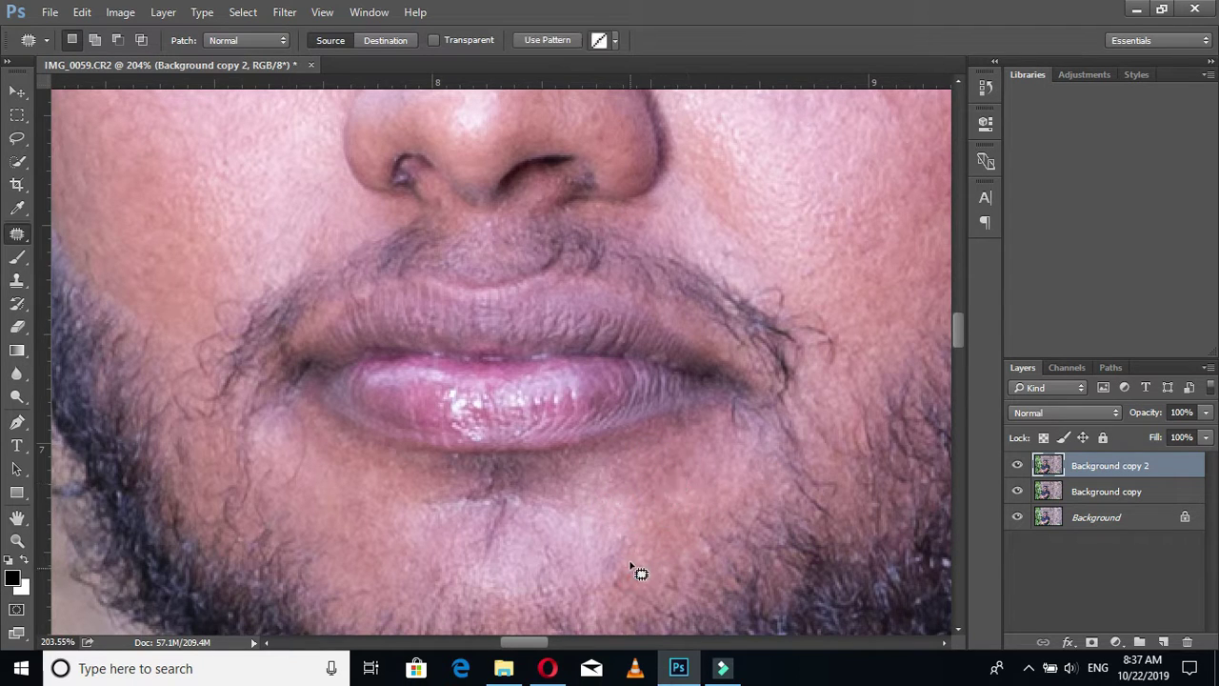
left_click_drag(604, 578, 656, 530)
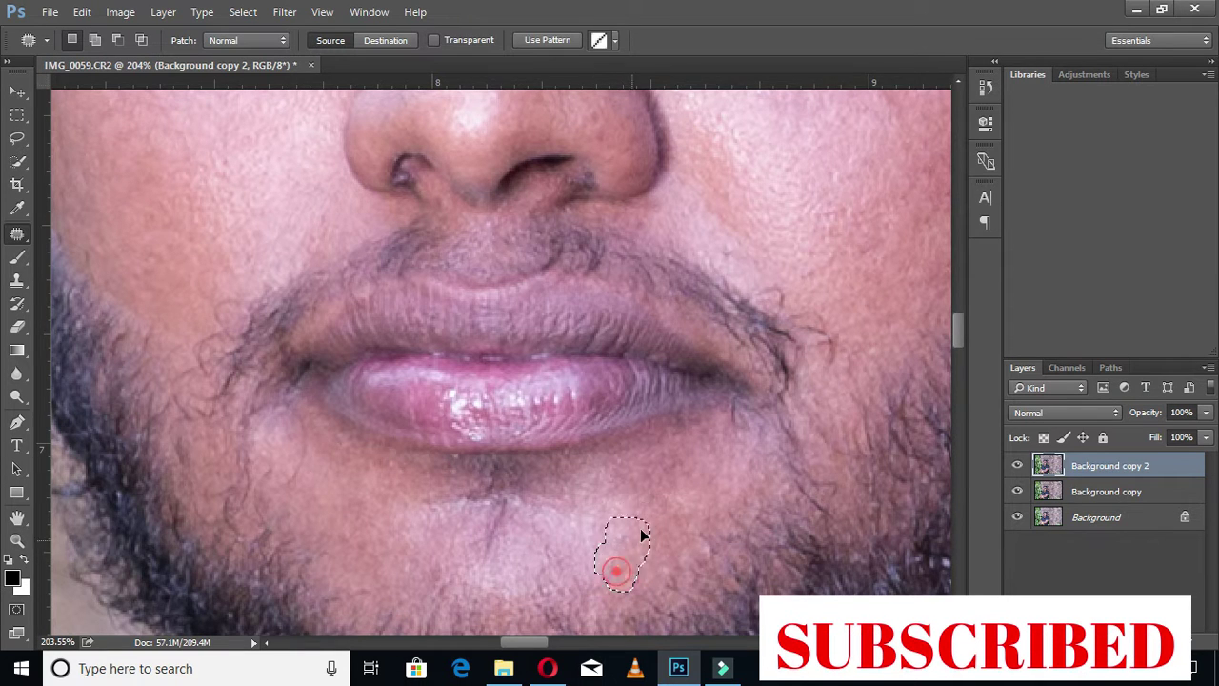
key("ctrl+d")
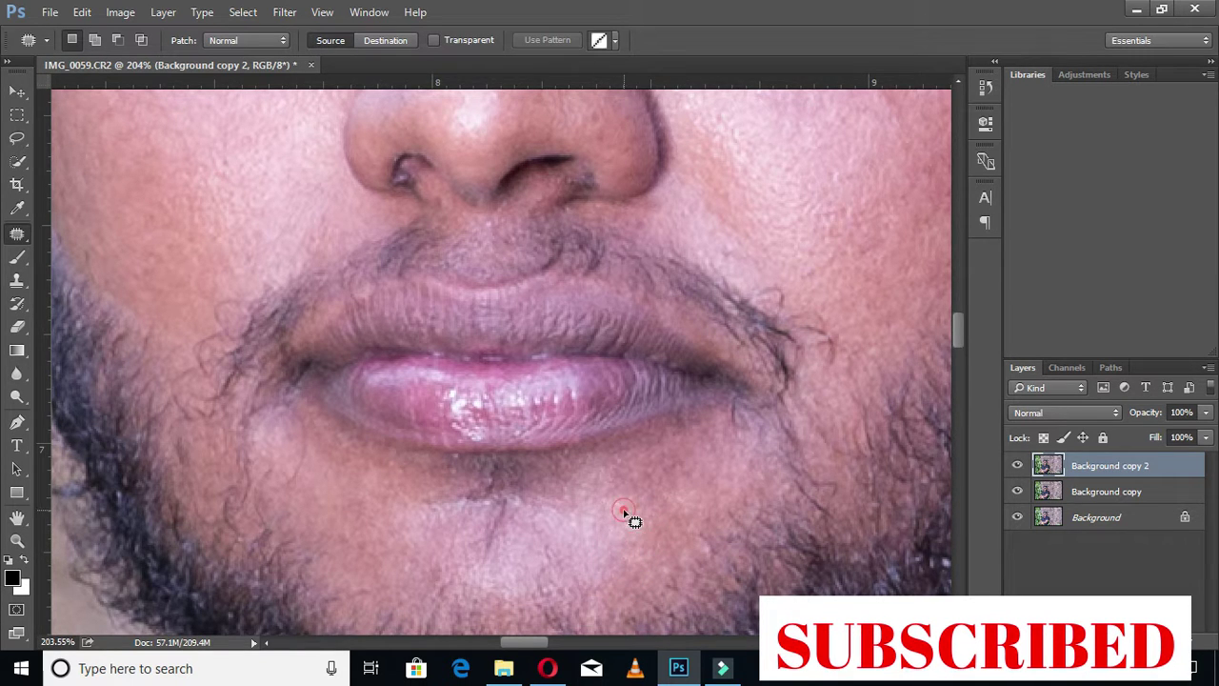
Toggle Background copy 2's visibility to compare the retouch with the original.
scroll(286, 486, "down", 2)
scroll(286, 486, "down", 3)
scroll(536, 512, "down", 2)
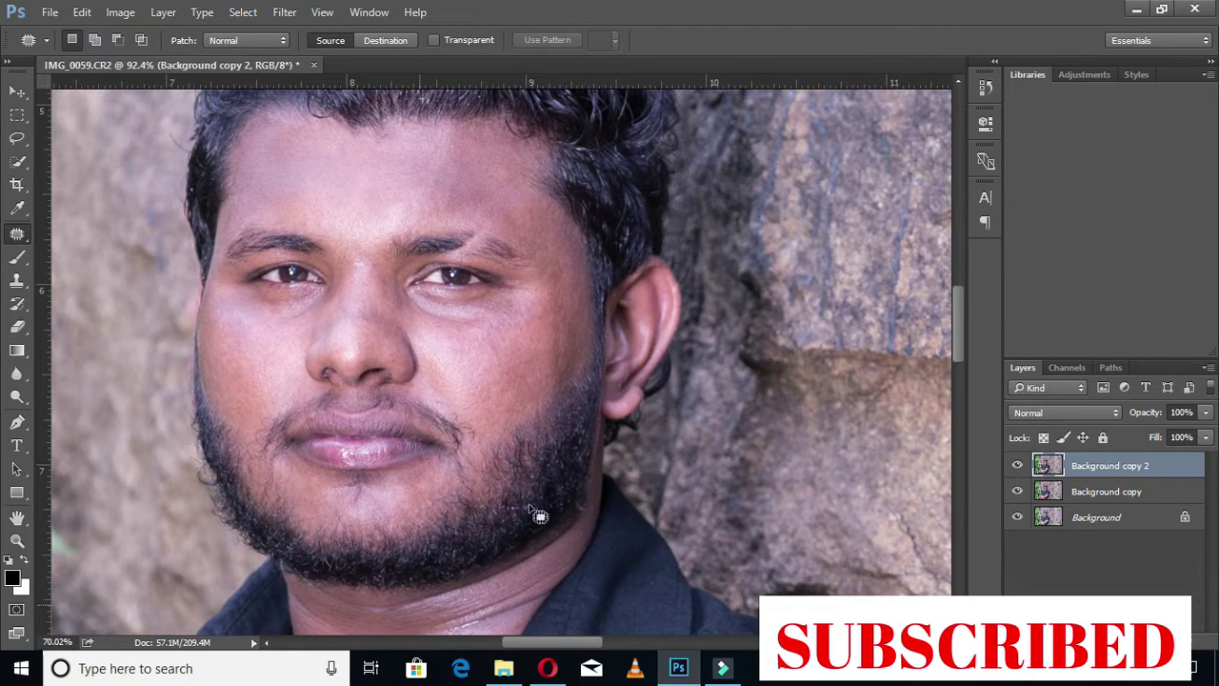
left_click(1018, 466)
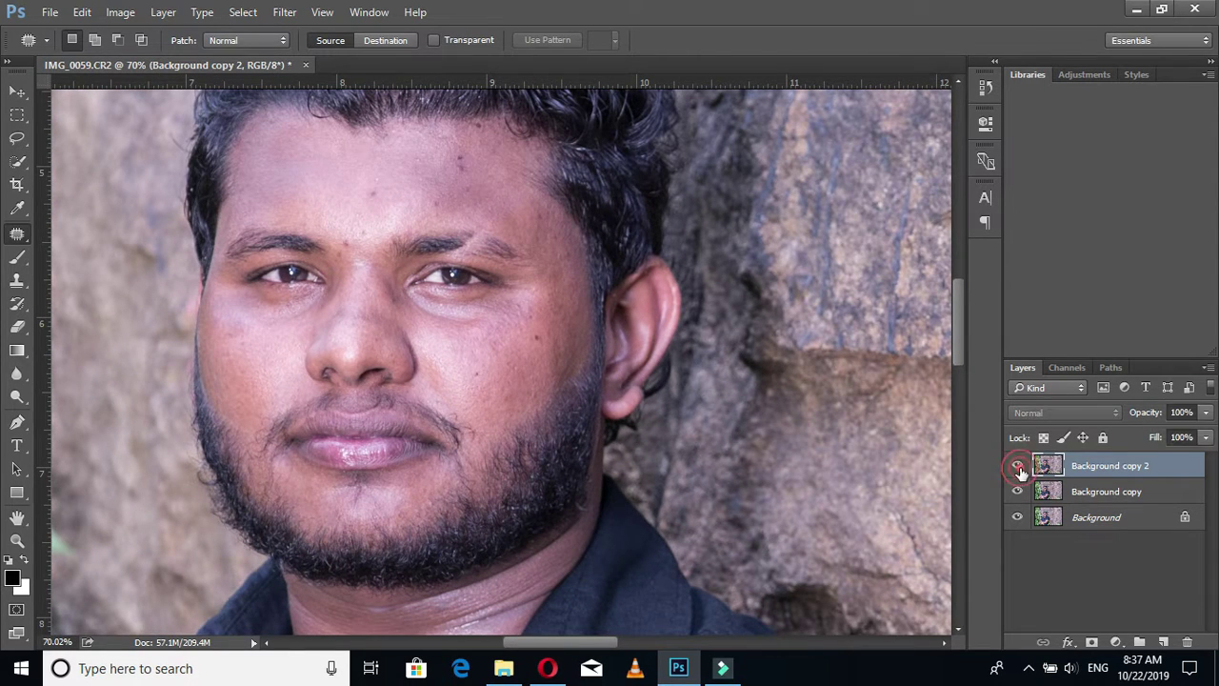
left_click(1017, 466)
left_click(1018, 465)
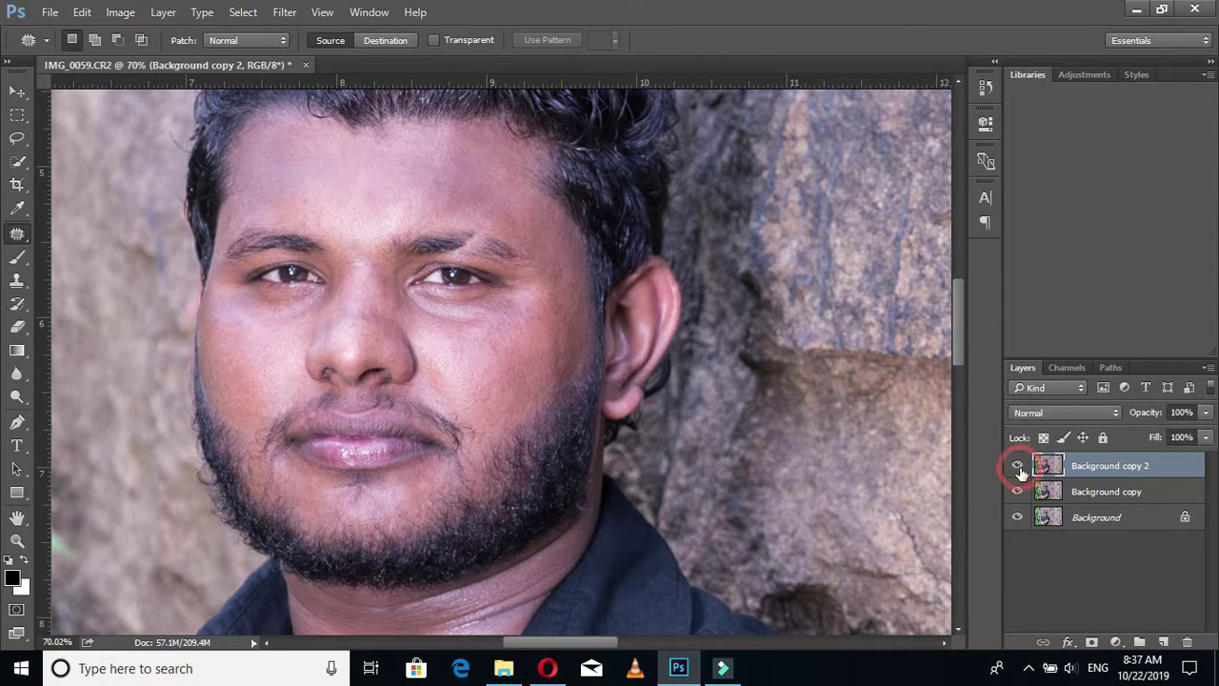
left_click(1018, 466)
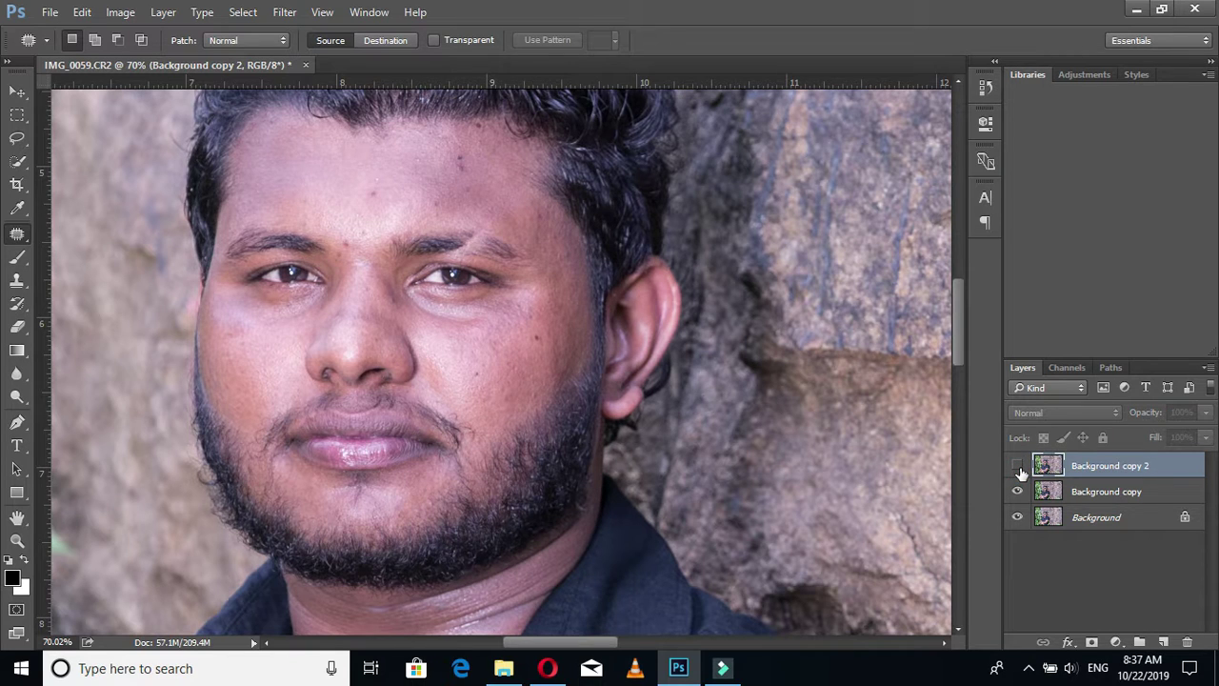
left_click(1018, 466)
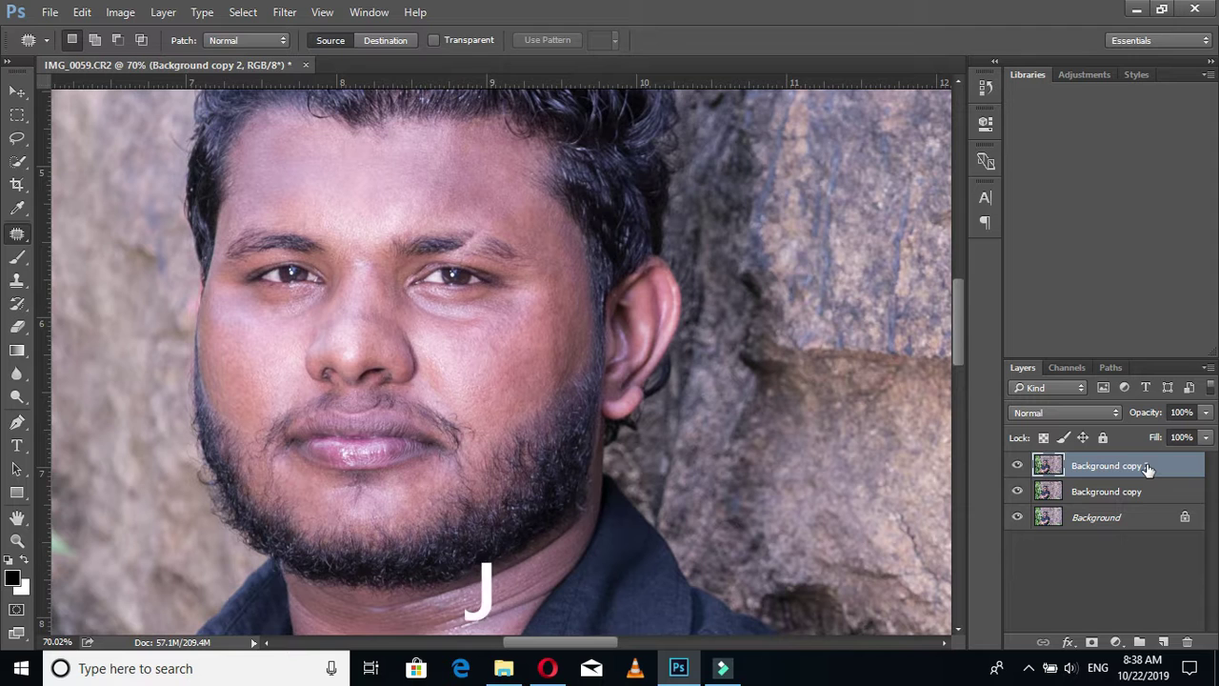
Duplicate the retouched layer twice, hiding Background copy 4 and activating Background copy 3.
key("ctrl+j")
key("ctrl+j")
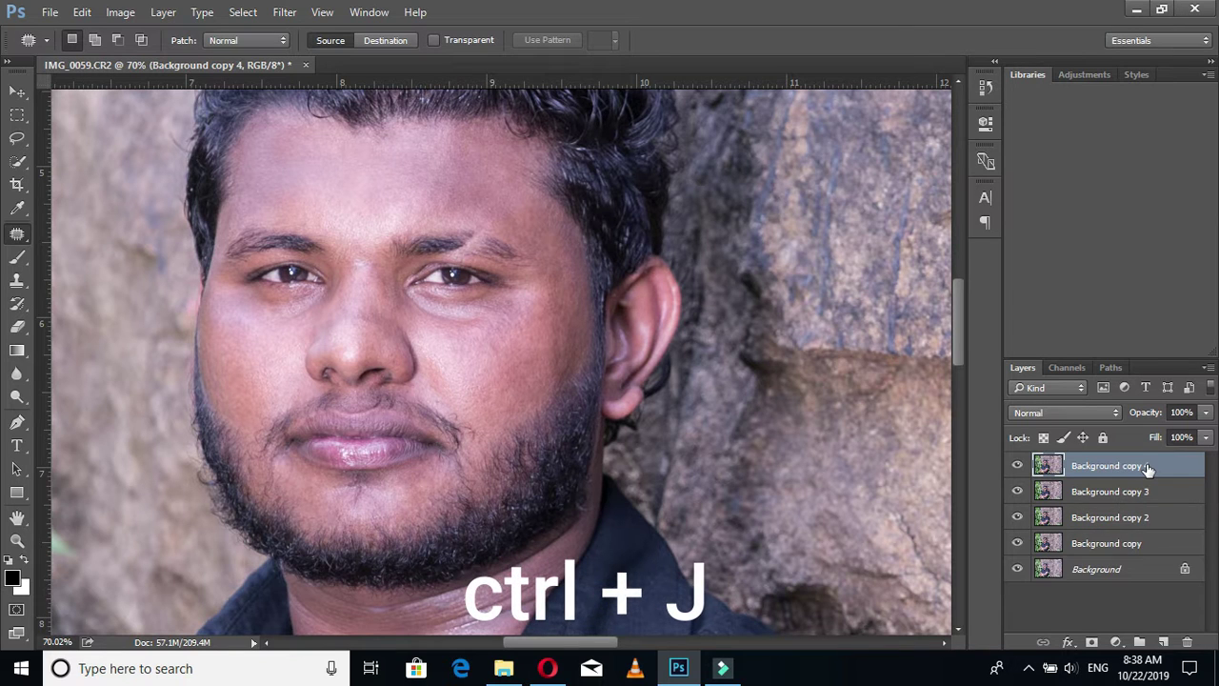
left_click(1018, 466)
left_click(1092, 490)
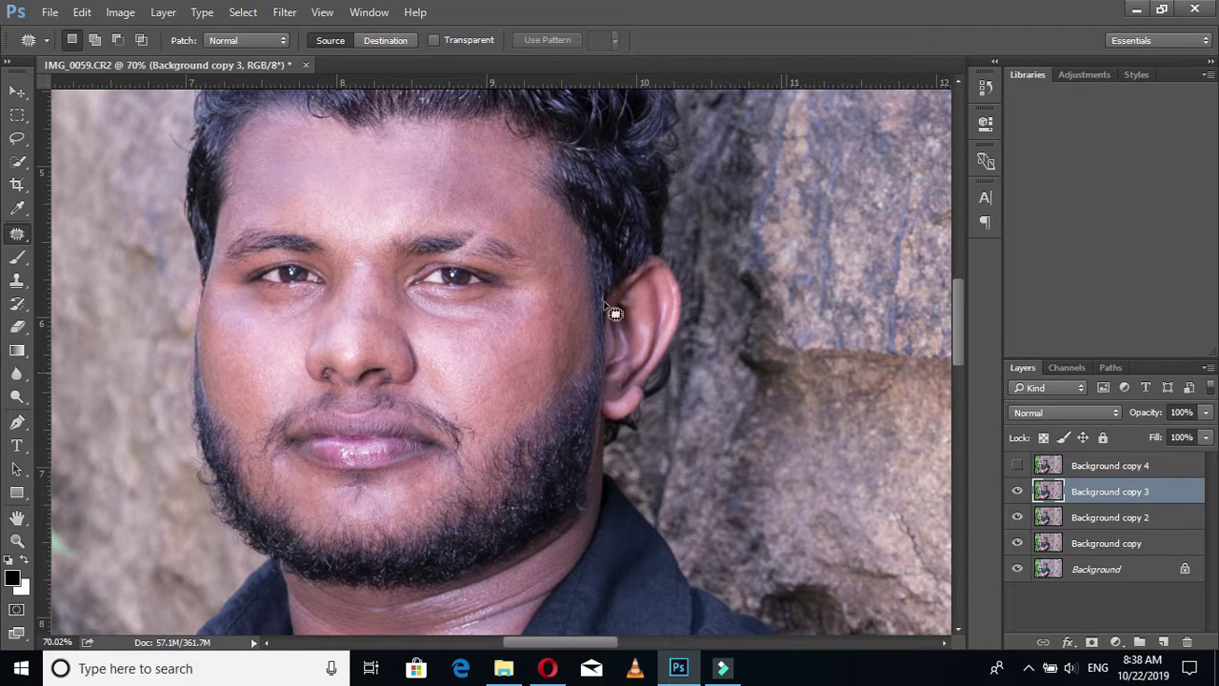
Blur Background copy 3 with a 3.1-pixel Gaussian Blur.
left_click(284, 13)
mouse_move(293, 209)
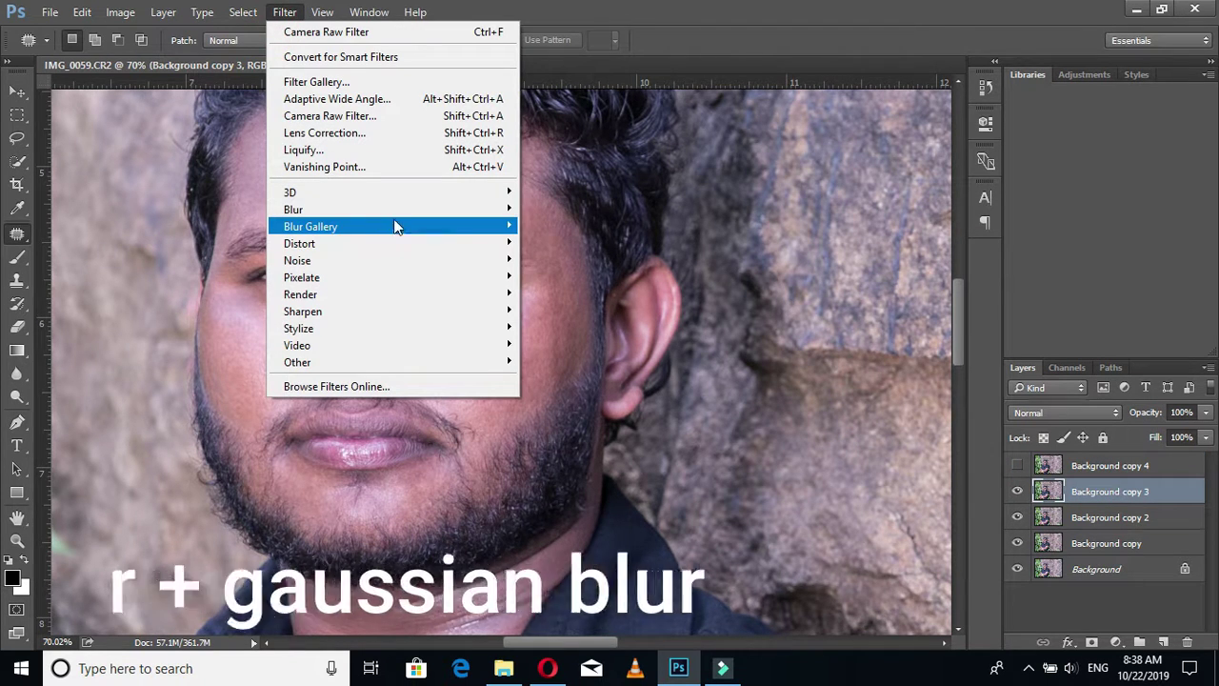
left_click(576, 276)
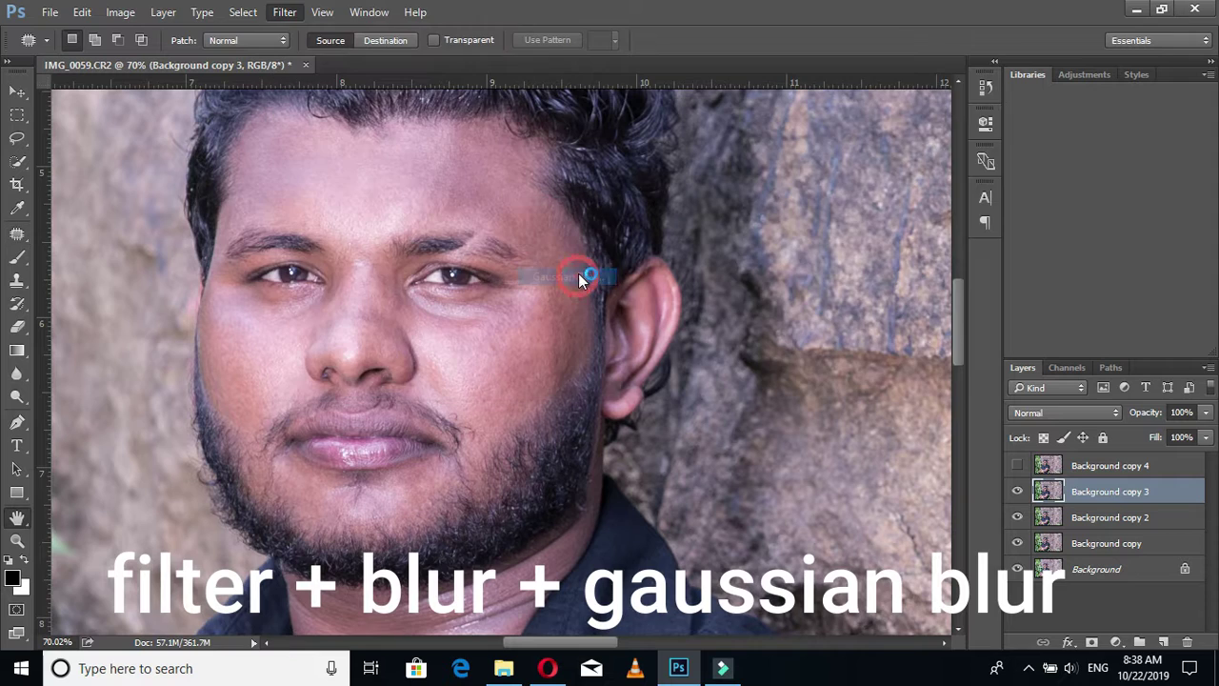
left_click(781, 366)
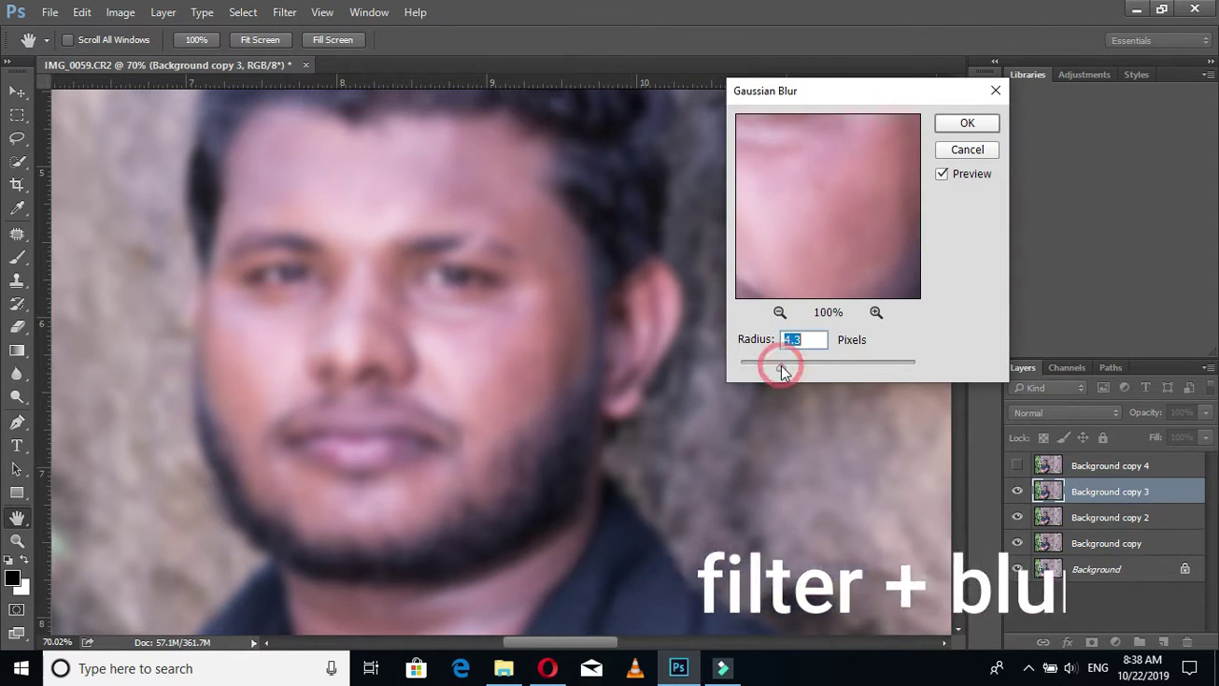
left_click_drag(780, 368, 773, 371)
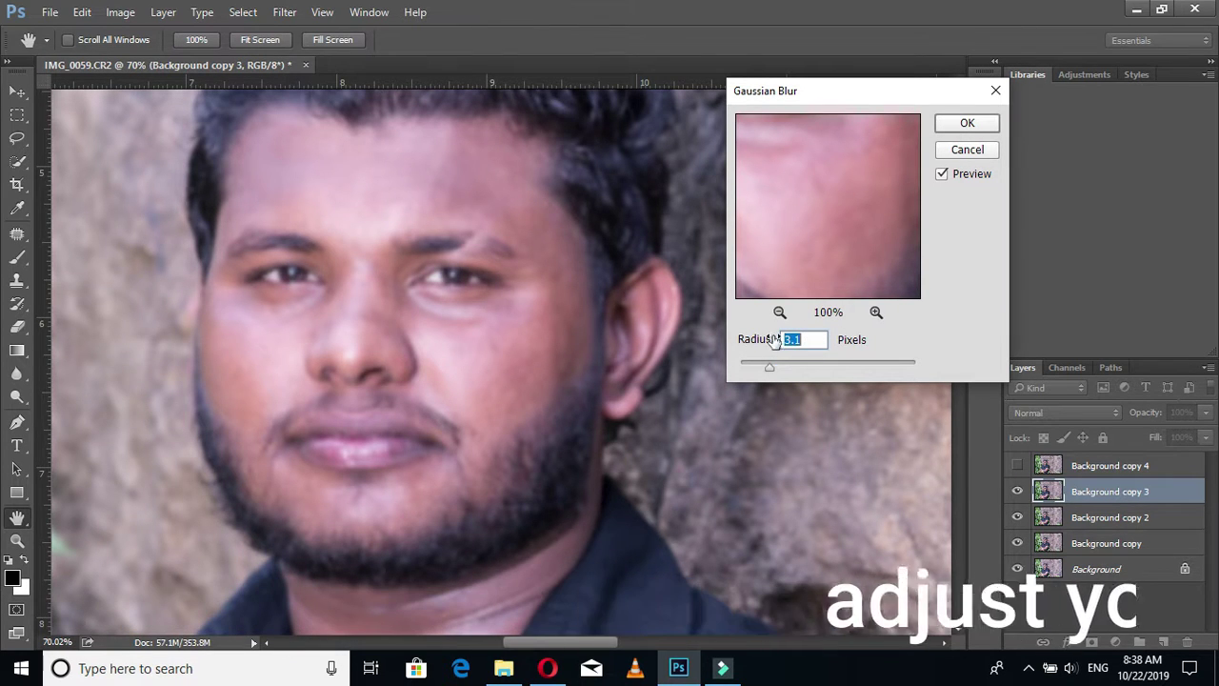
left_click(964, 124)
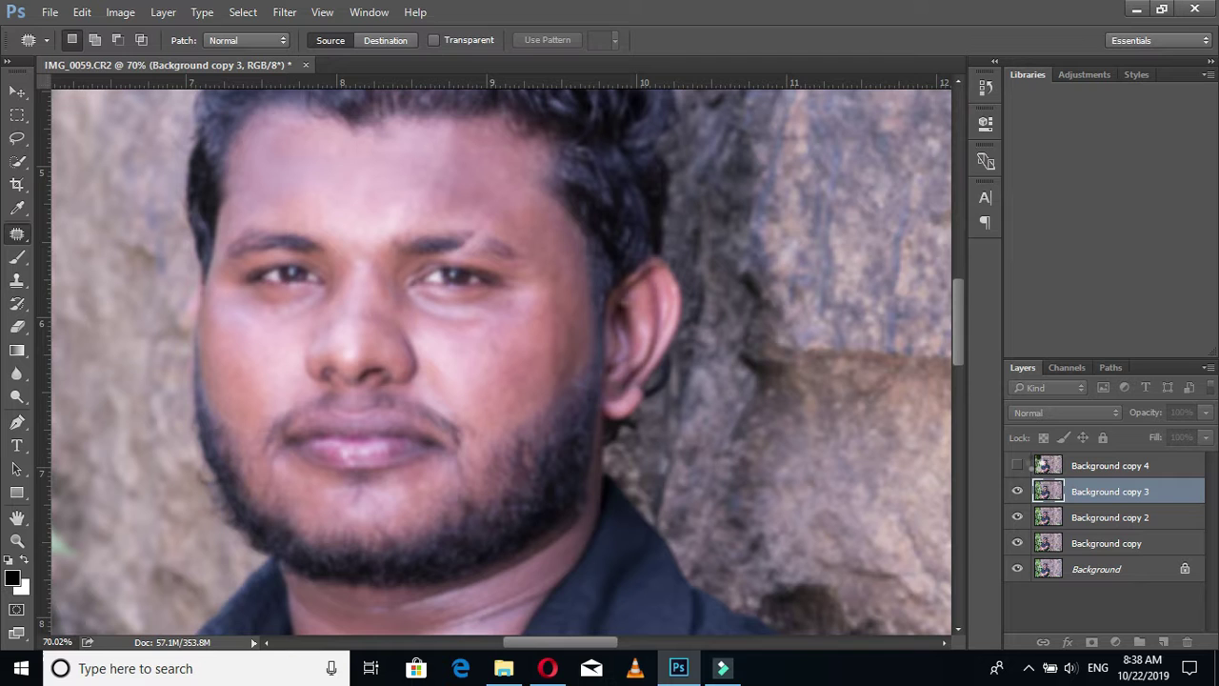
Apply Image to Background copy 4 from Background copy 3 using Subtract, Scale 2, Offset 128.
left_click(1018, 466)
left_click(1101, 466)
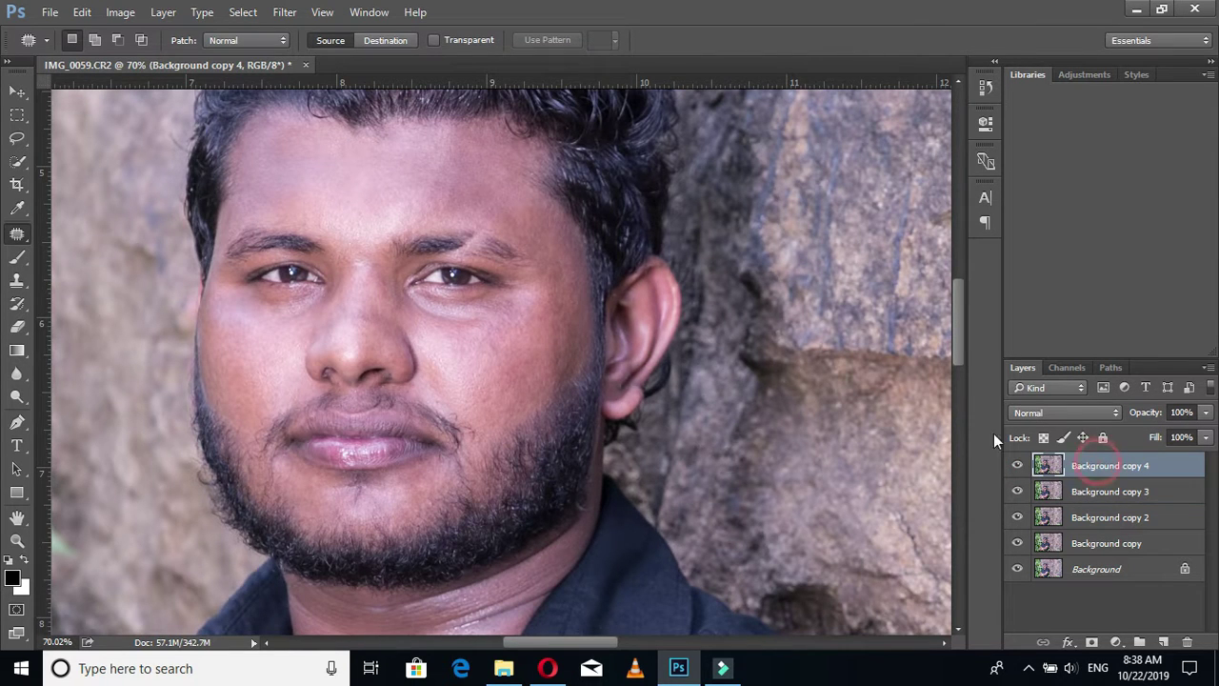
left_click(130, 11)
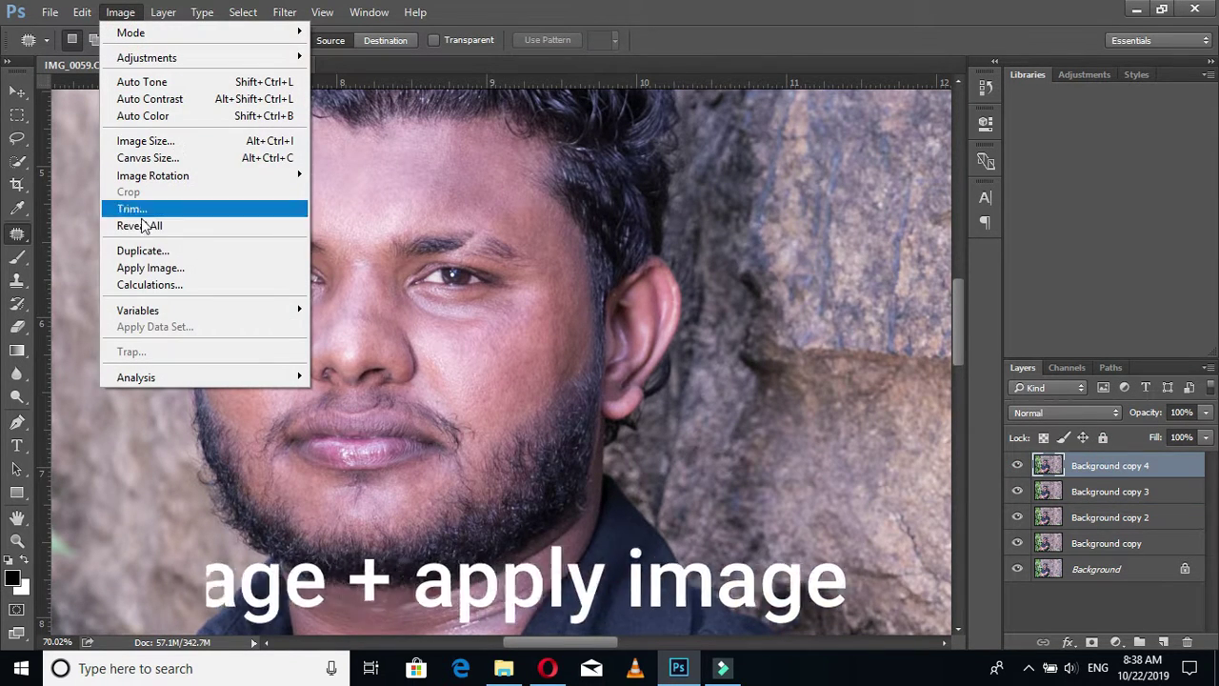
left_click(155, 271)
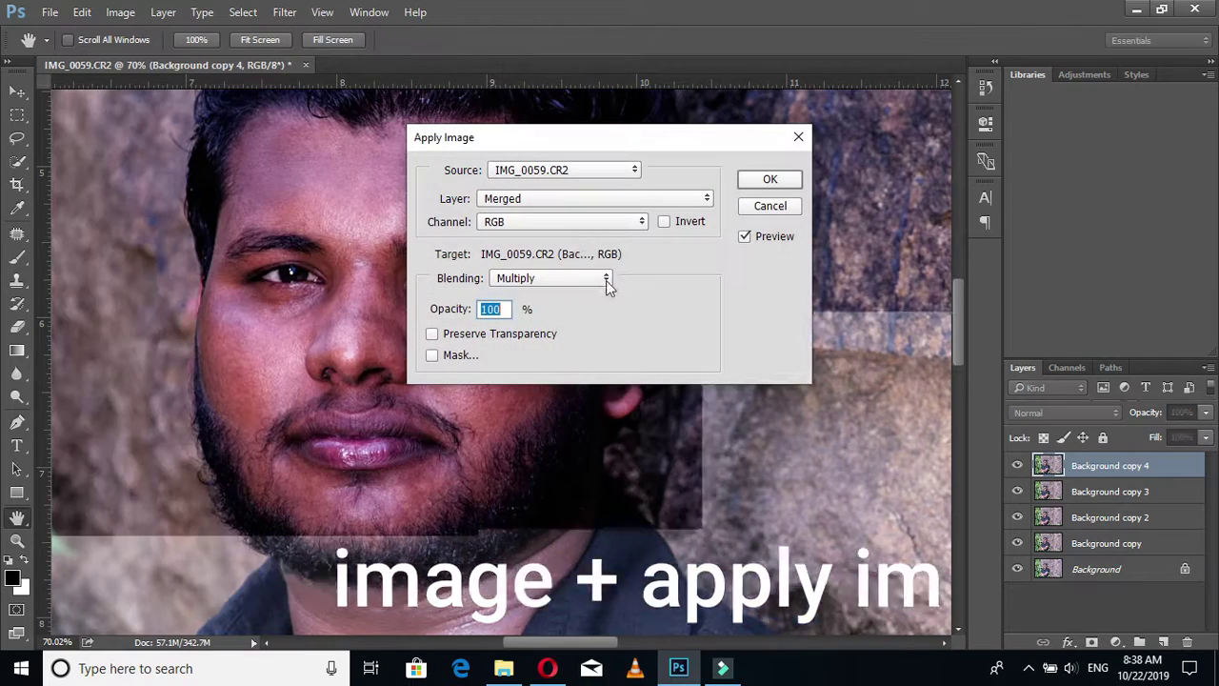
left_click(527, 198)
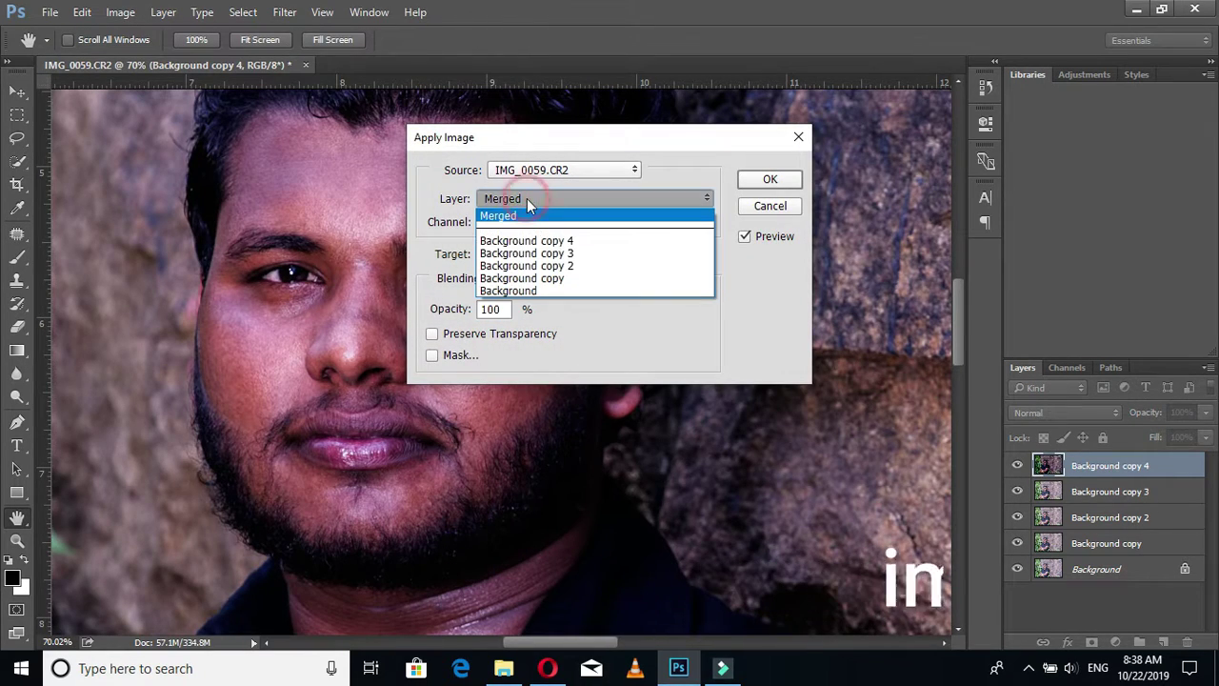
left_click(557, 254)
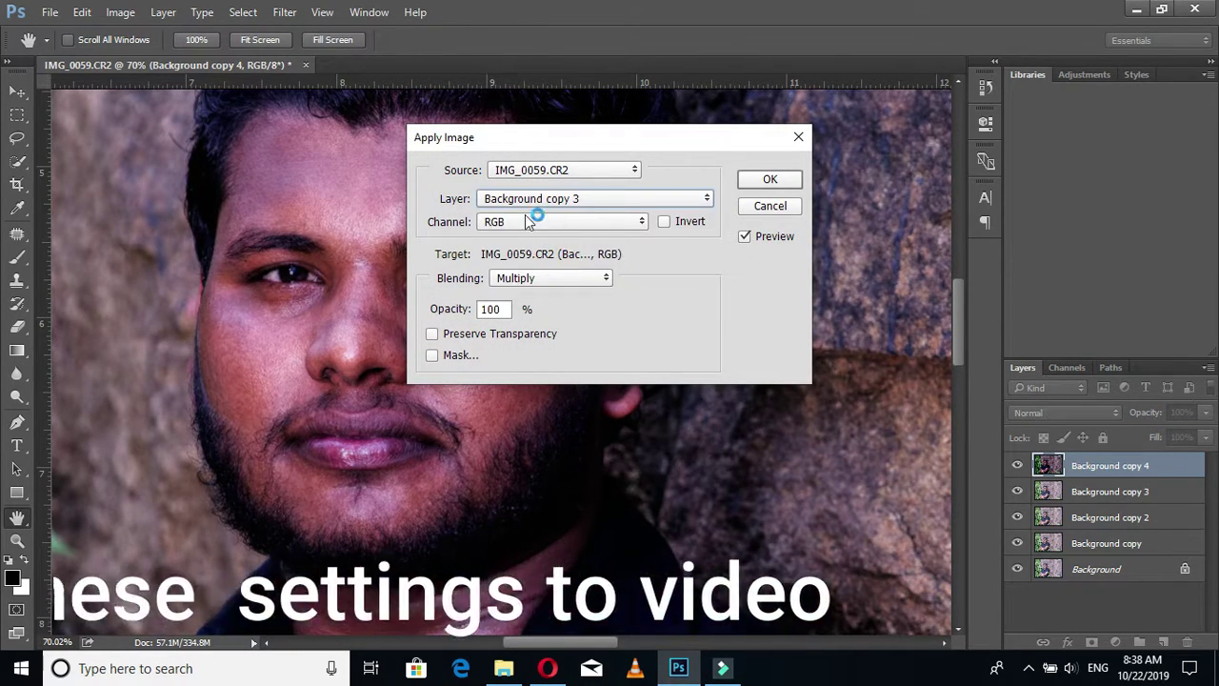
left_click(538, 277)
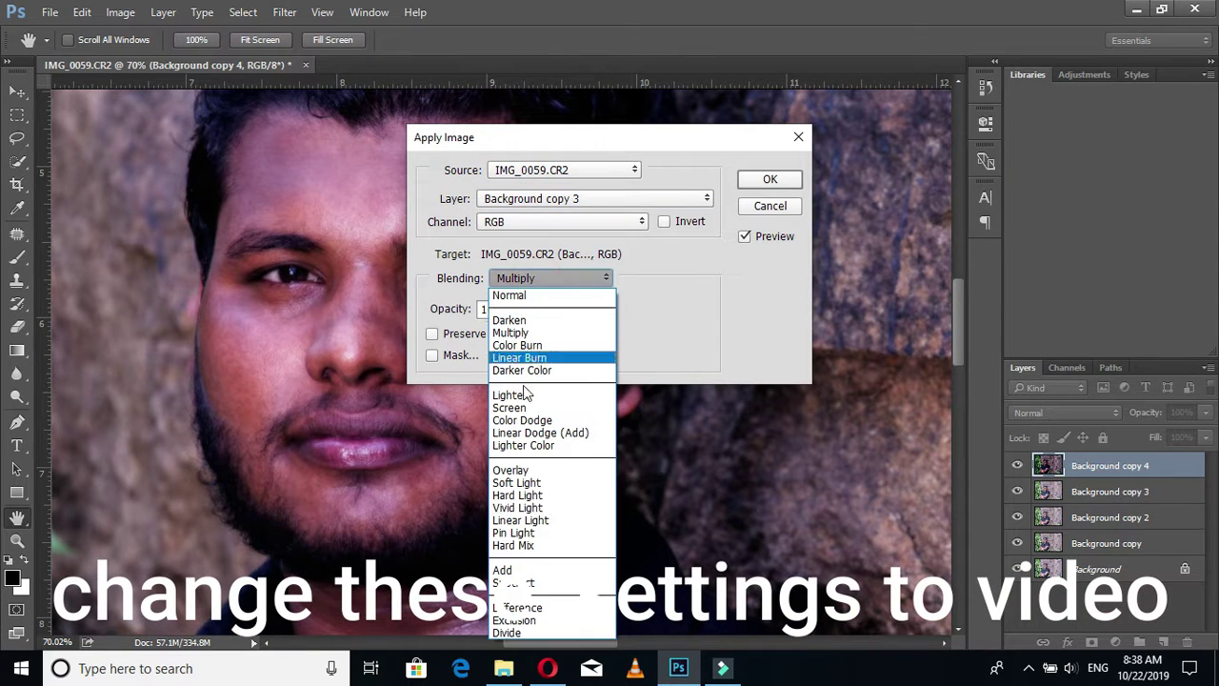
left_click(522, 585)
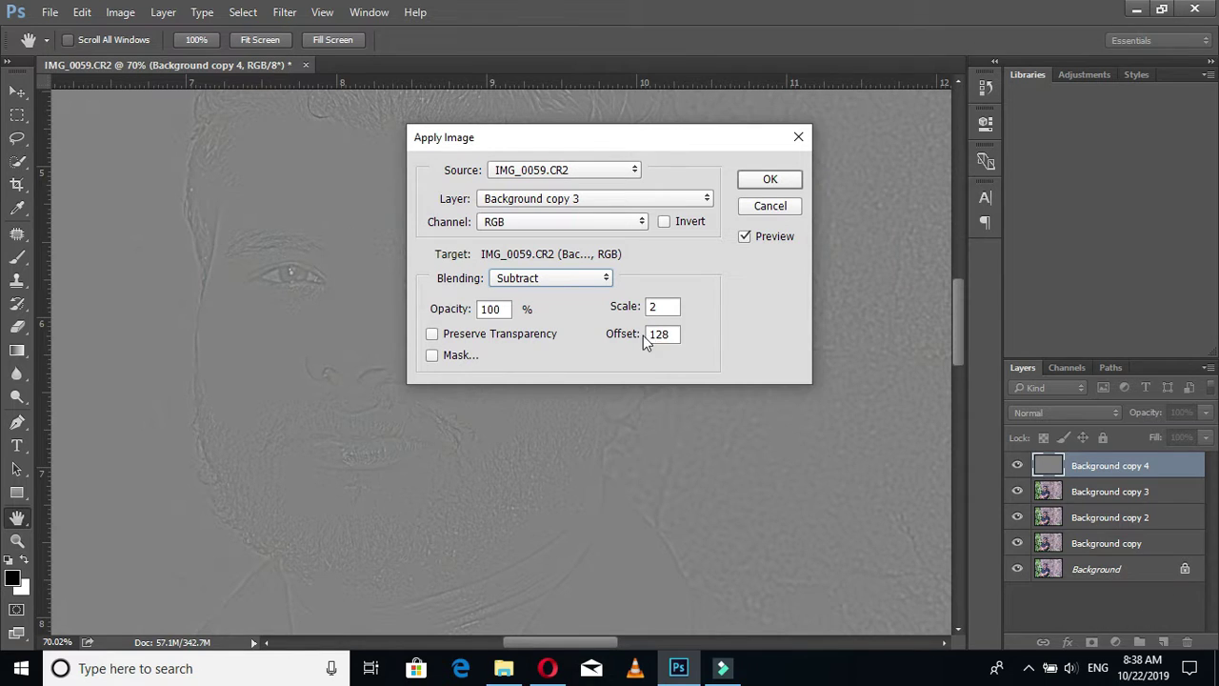
left_click(681, 308)
left_click(667, 334)
left_click(770, 179)
Set Background copy 4 to Linear Light and select Background copy 3.
left_click(1065, 413)
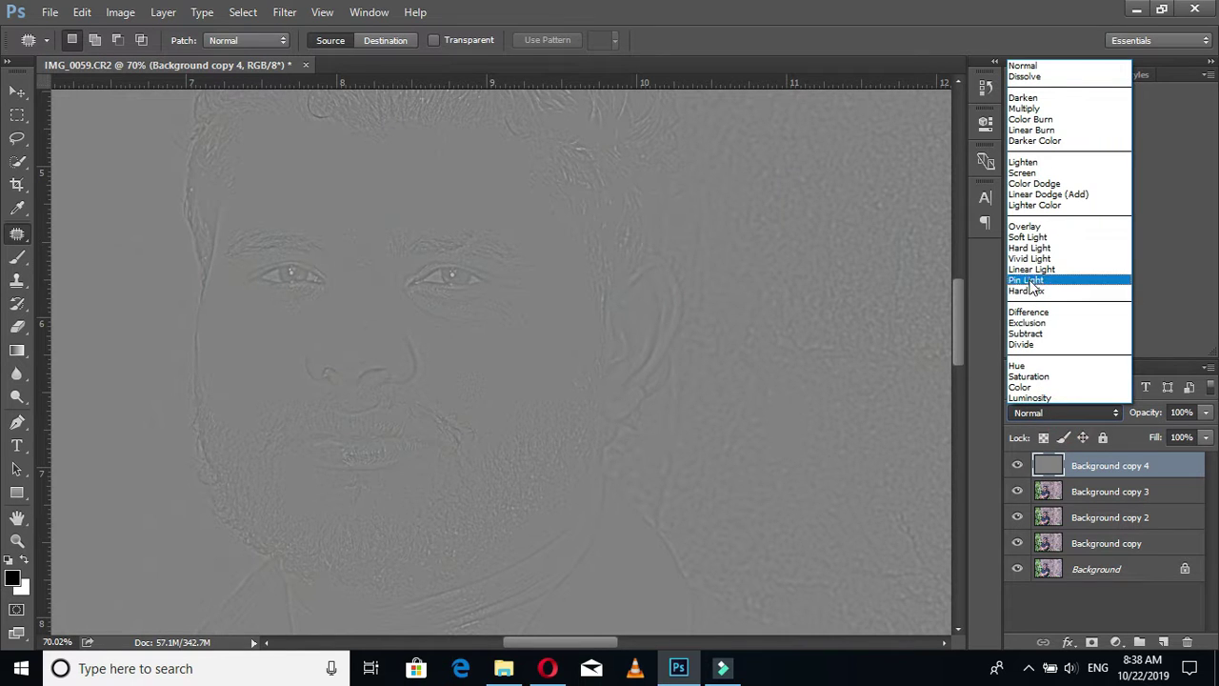
left_click(1031, 269)
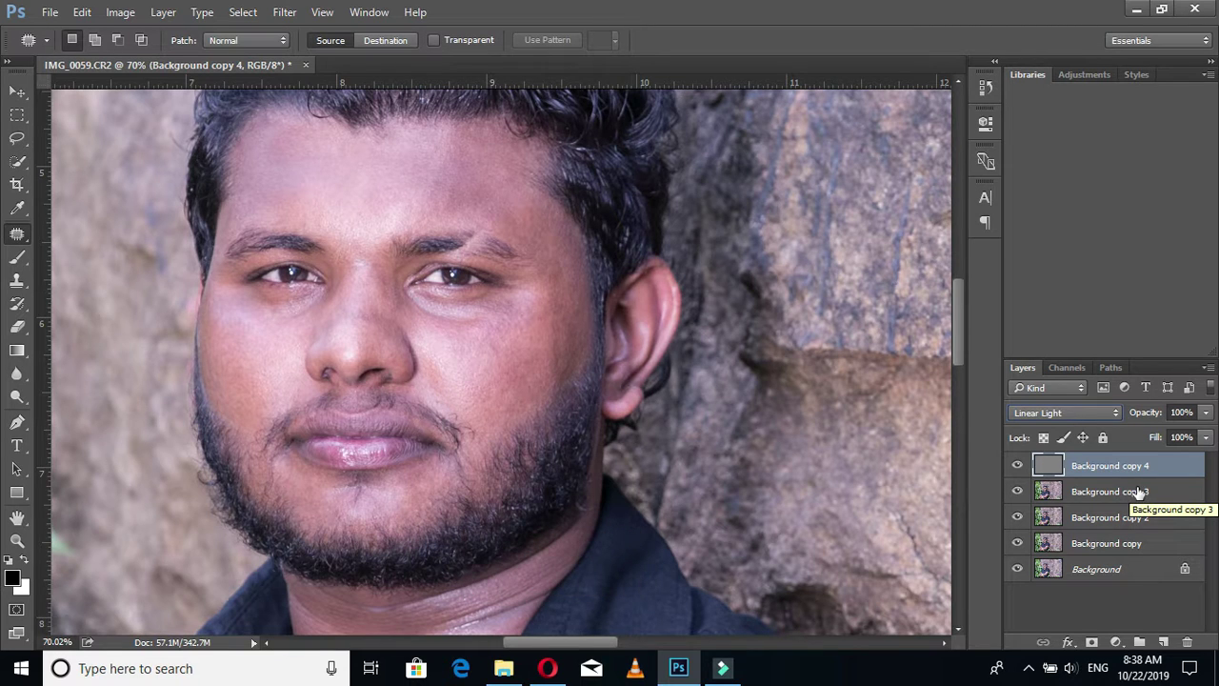
left_click(1111, 493)
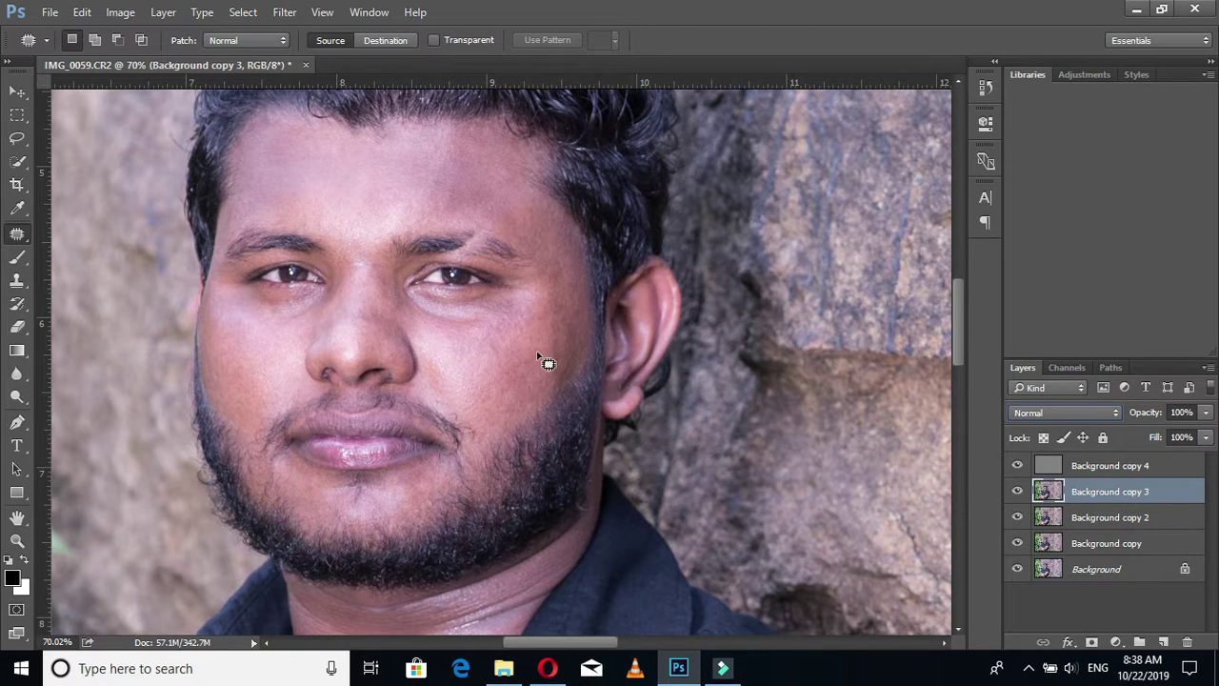
Outline the right cheek with the Patch tool and feather it by 22 pixels.
left_click_drag(501, 302, 411, 351)
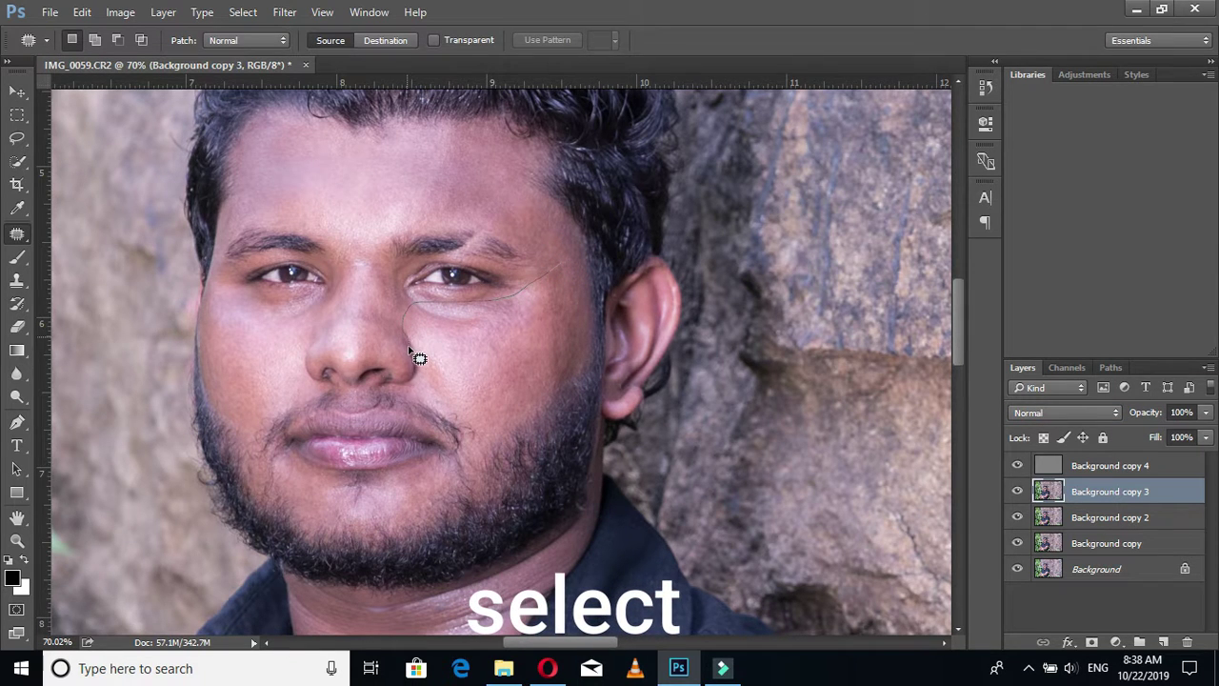
left_click(490, 367)
left_click_drag(563, 278, 426, 314)
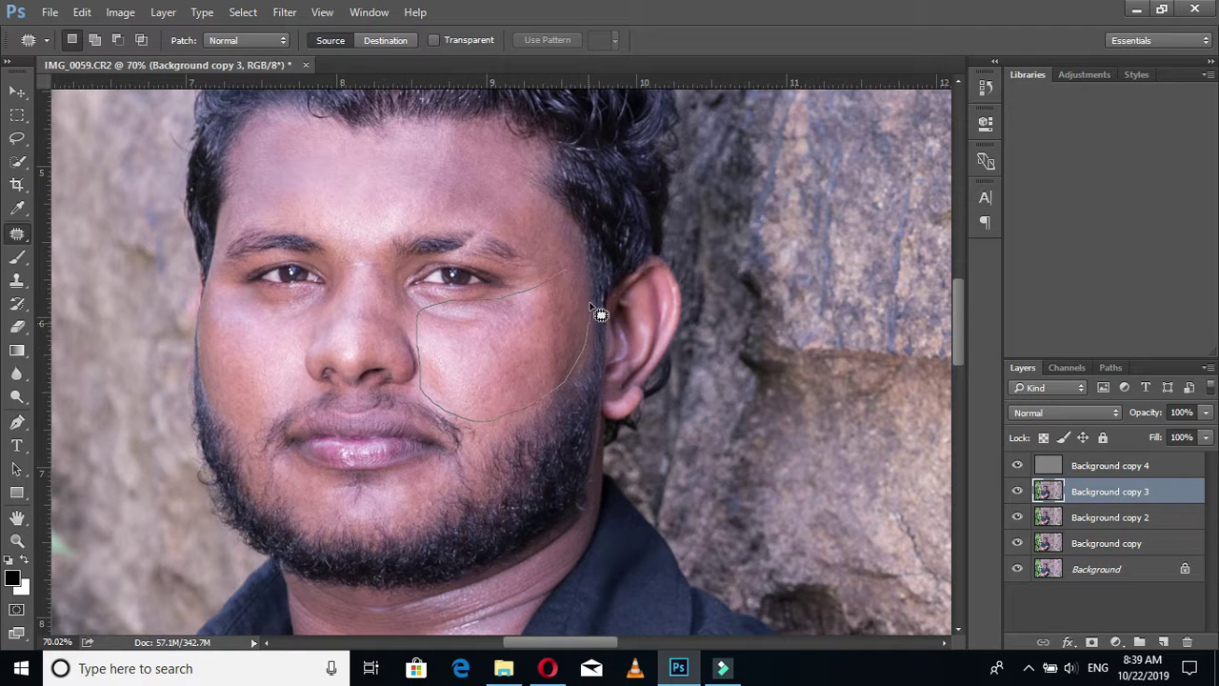
left_click_drag(535, 293, 530, 291)
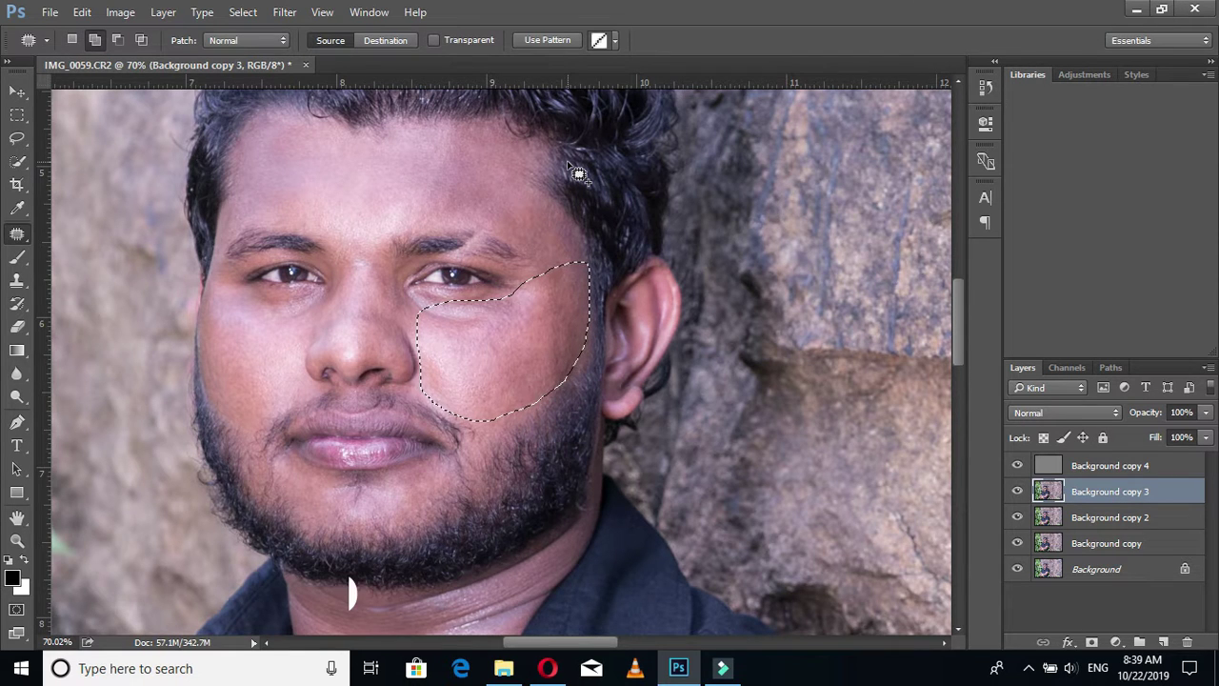
key("shift+F6")
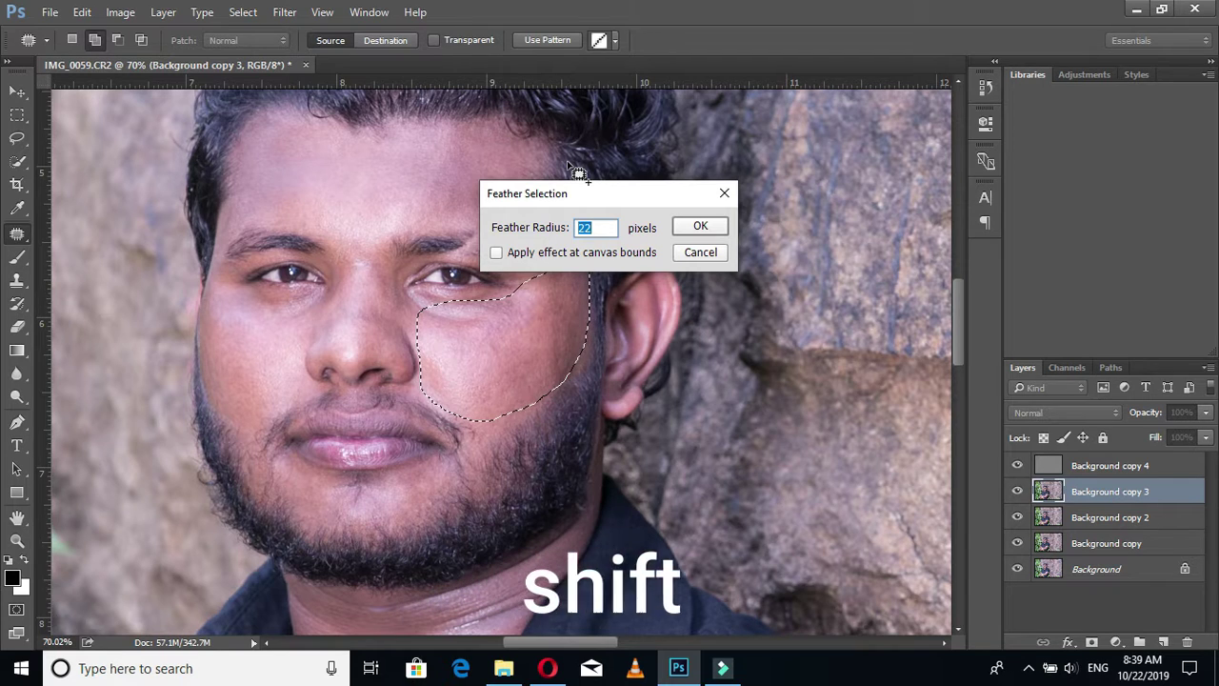
left_click_drag(590, 226, 546, 229)
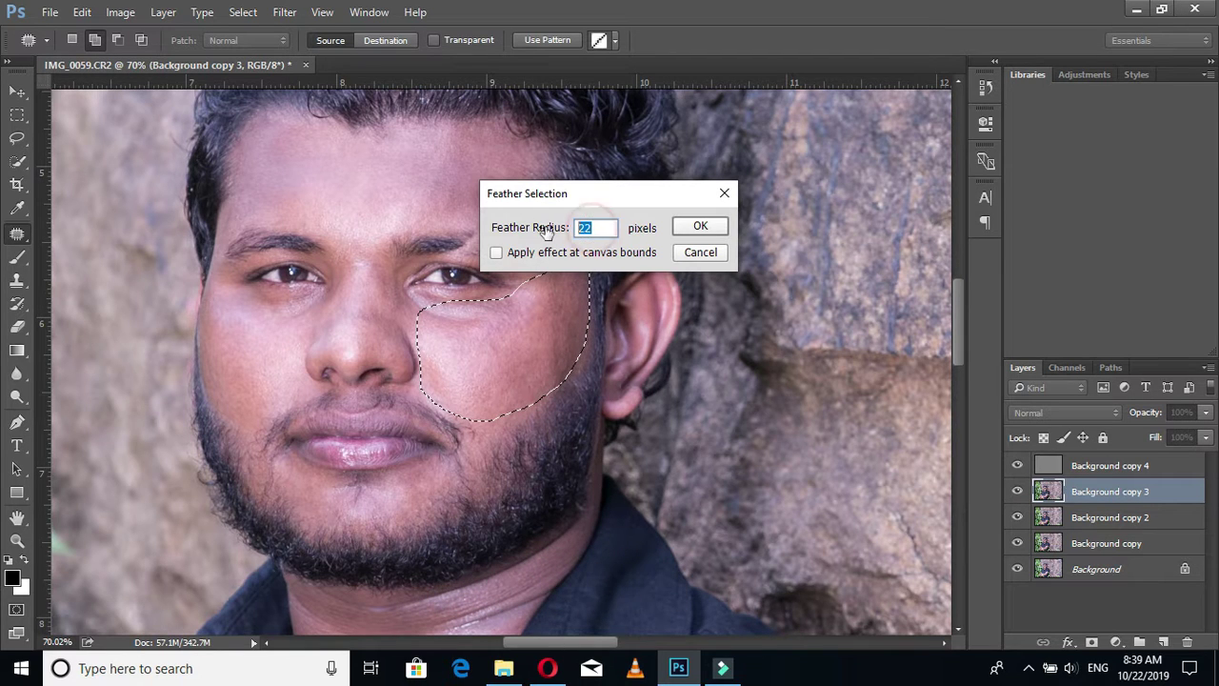
left_click(692, 231)
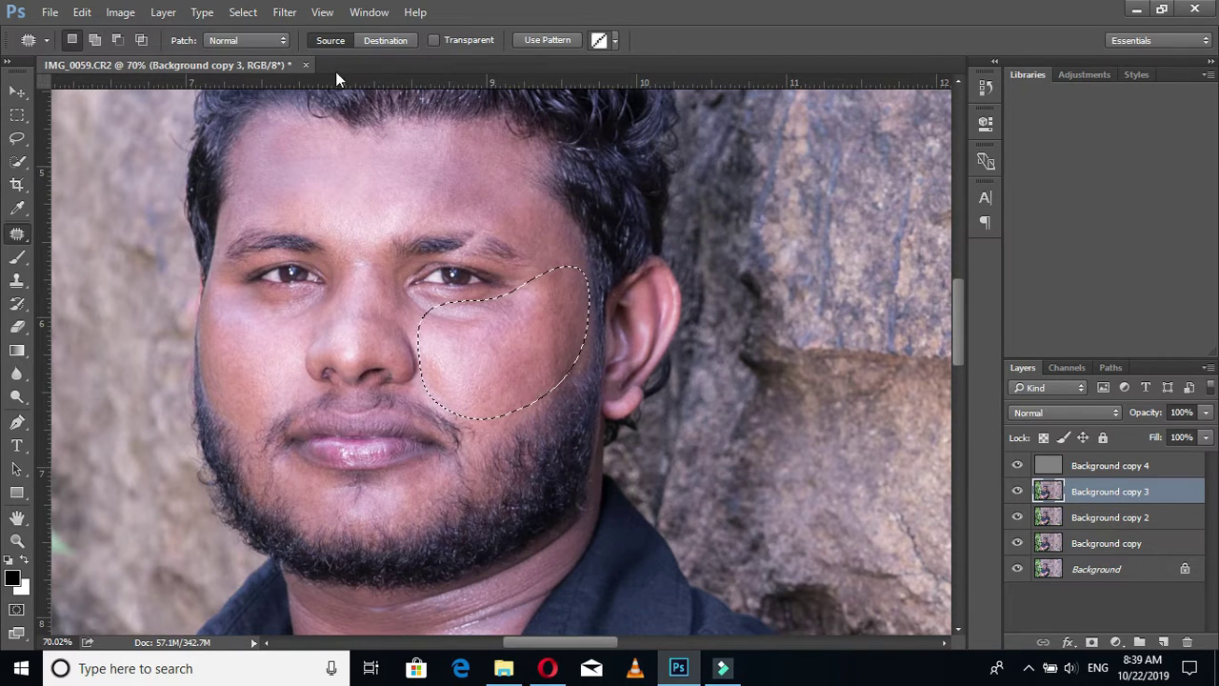
Blur the cheek selection with a 23.7-pixel Gaussian Blur, then deselect.
left_click(284, 11)
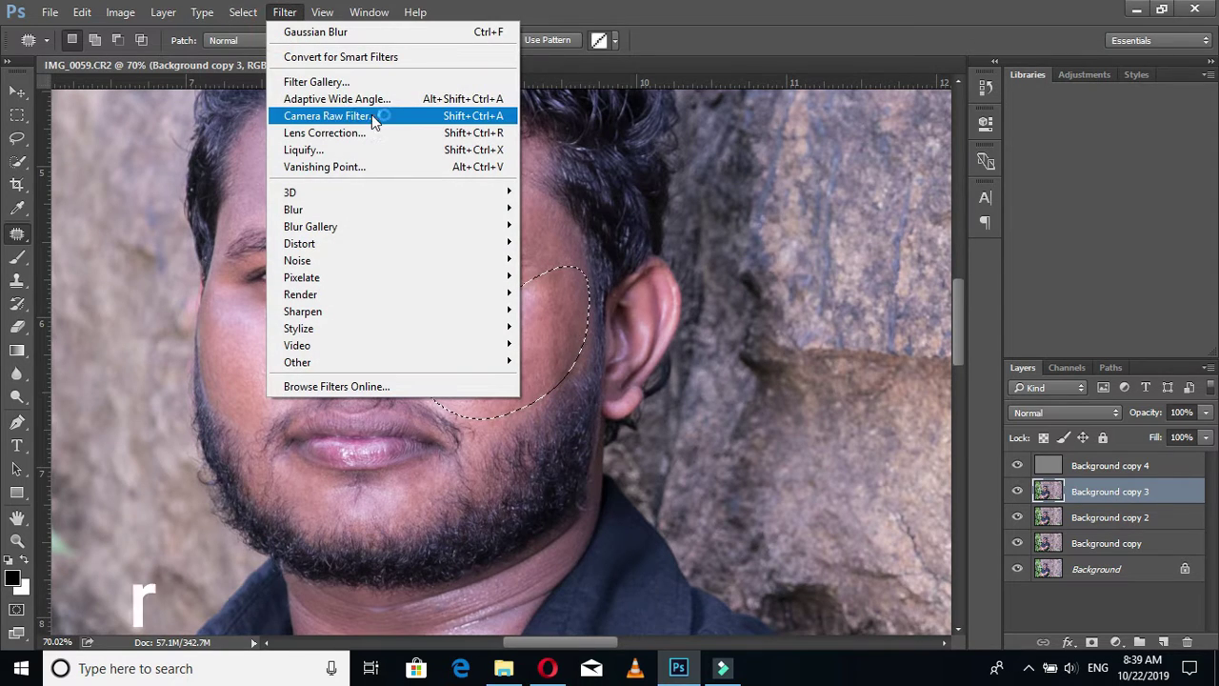
mouse_move(294, 209)
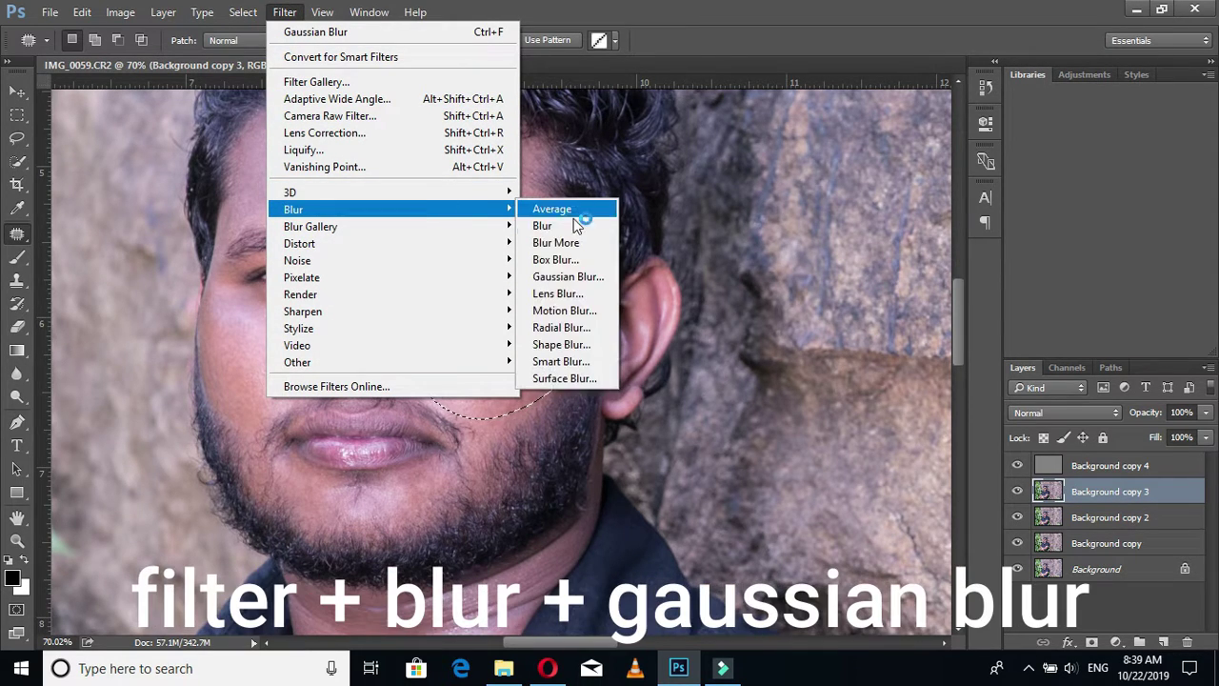
left_click(568, 277)
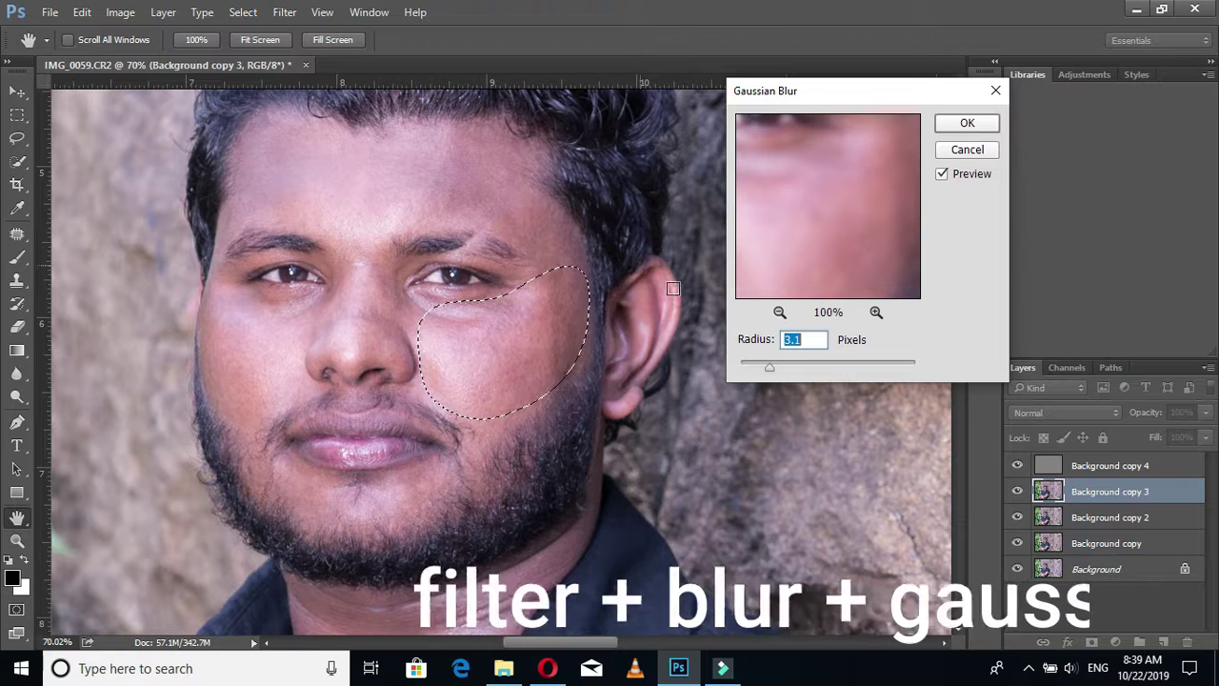
left_click(801, 368)
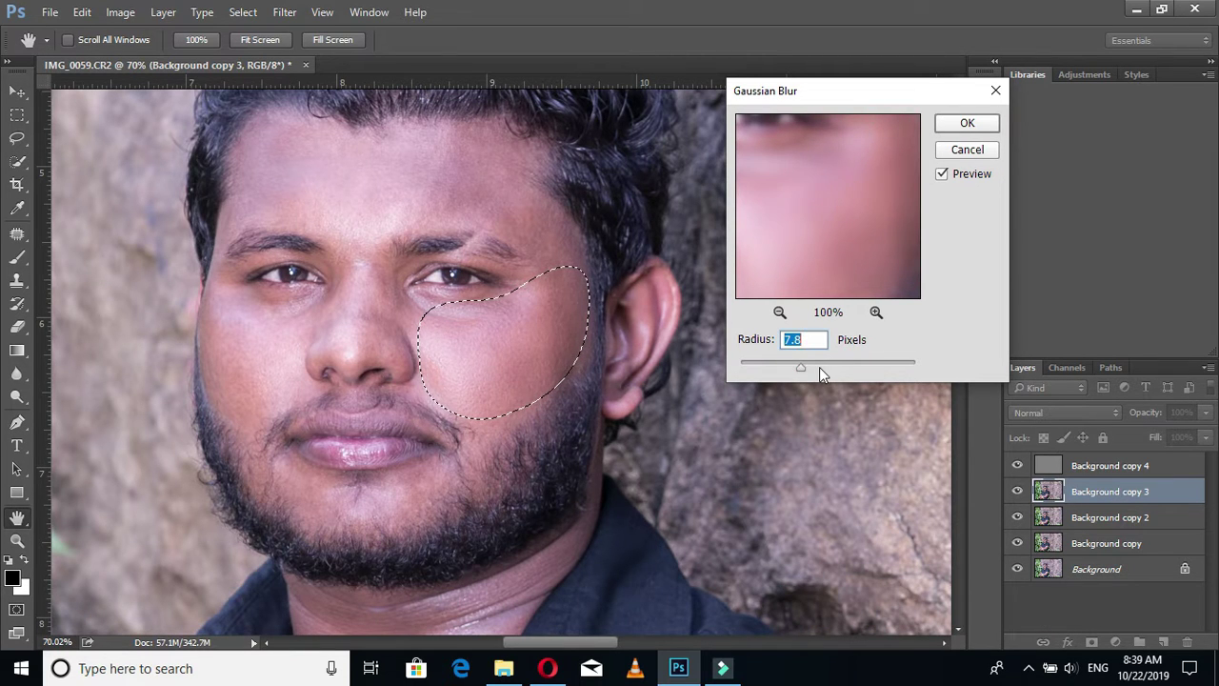
left_click_drag(798, 368, 819, 368)
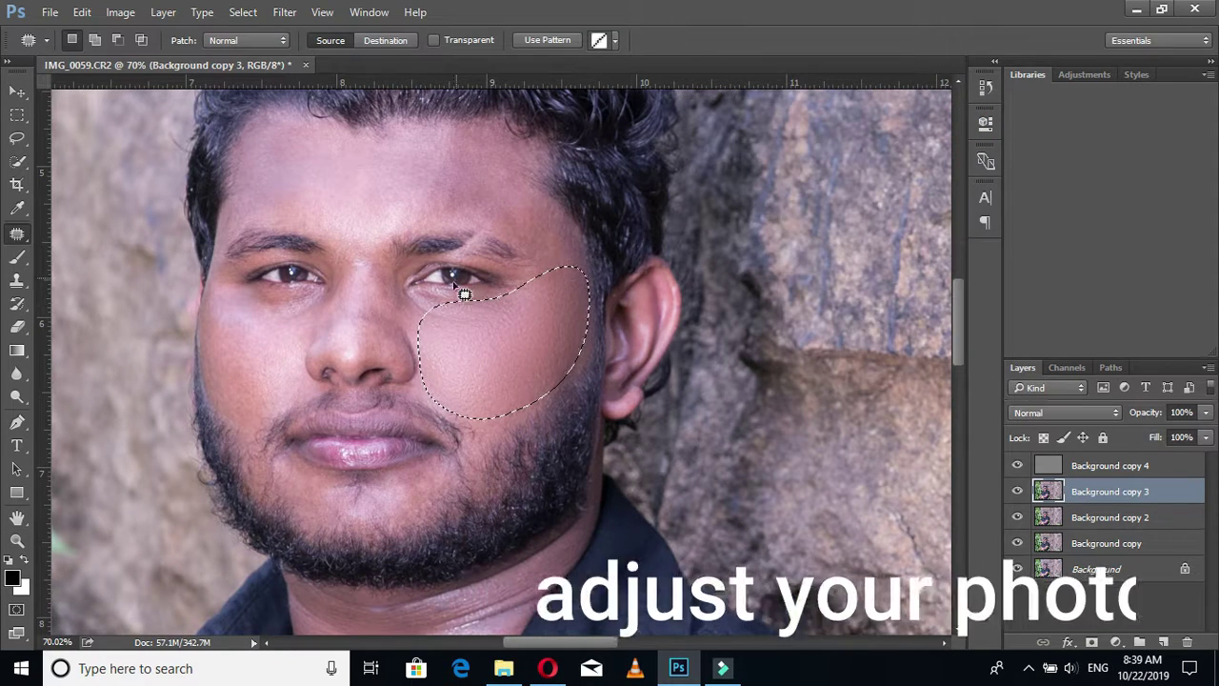
left_click_drag(464, 294, 444, 198)
key("ctrl+d")
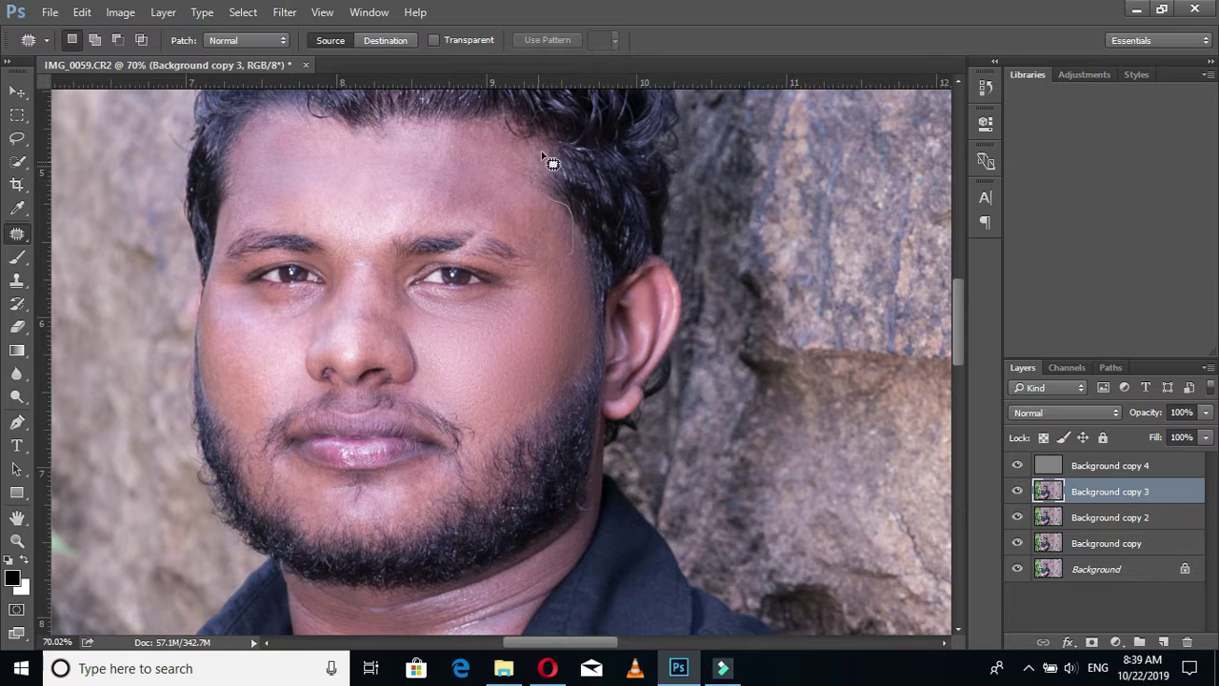
Outline the forehead between hairline and brows, feather and blur it, then deselect.
mouse_move(363, 144)
left_mouse_down()
mouse_move(236, 185)
mouse_move(235, 231)
left_mouse_up()
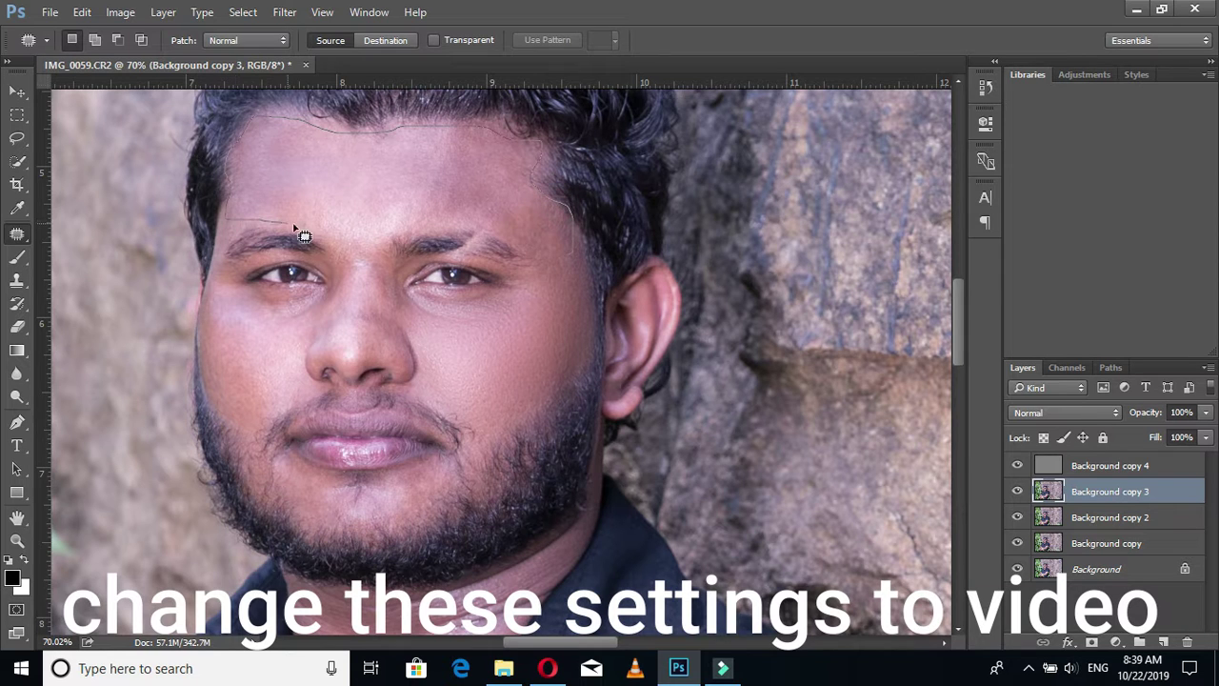
mouse_move(339, 242)
left_mouse_down()
mouse_move(422, 249)
mouse_move(465, 233)
mouse_move(549, 266)
mouse_move(567, 227)
left_mouse_up()
key("shift")
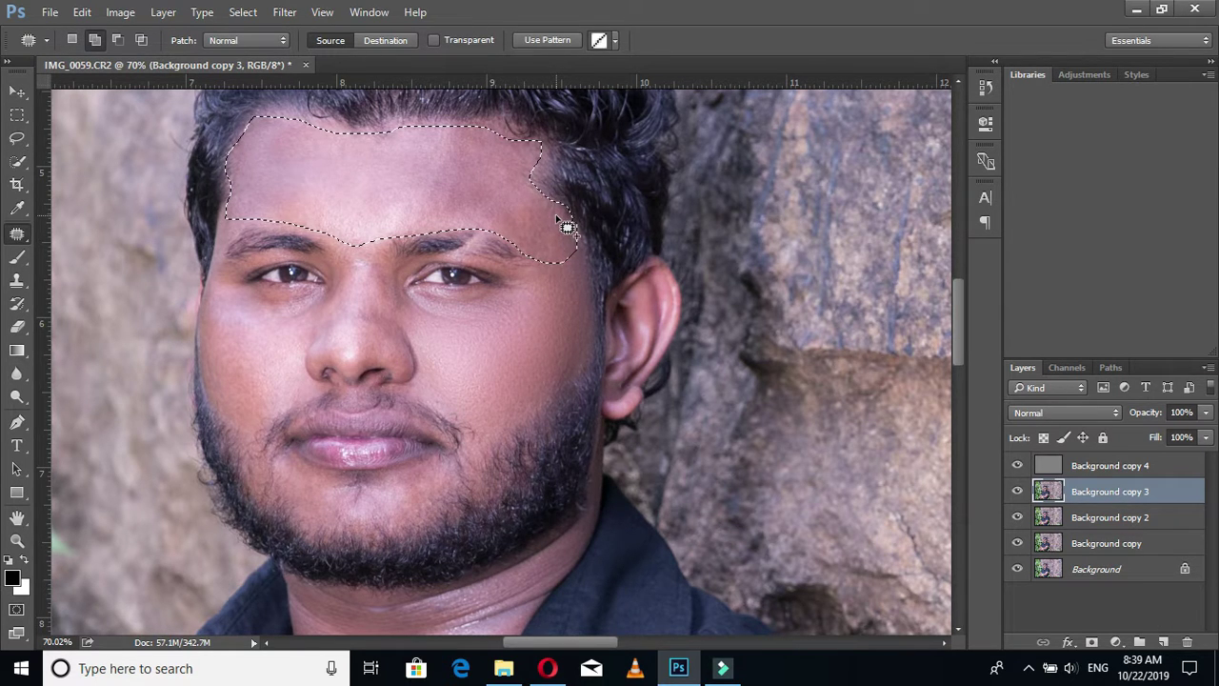
key("shift+F6")
key("Return")
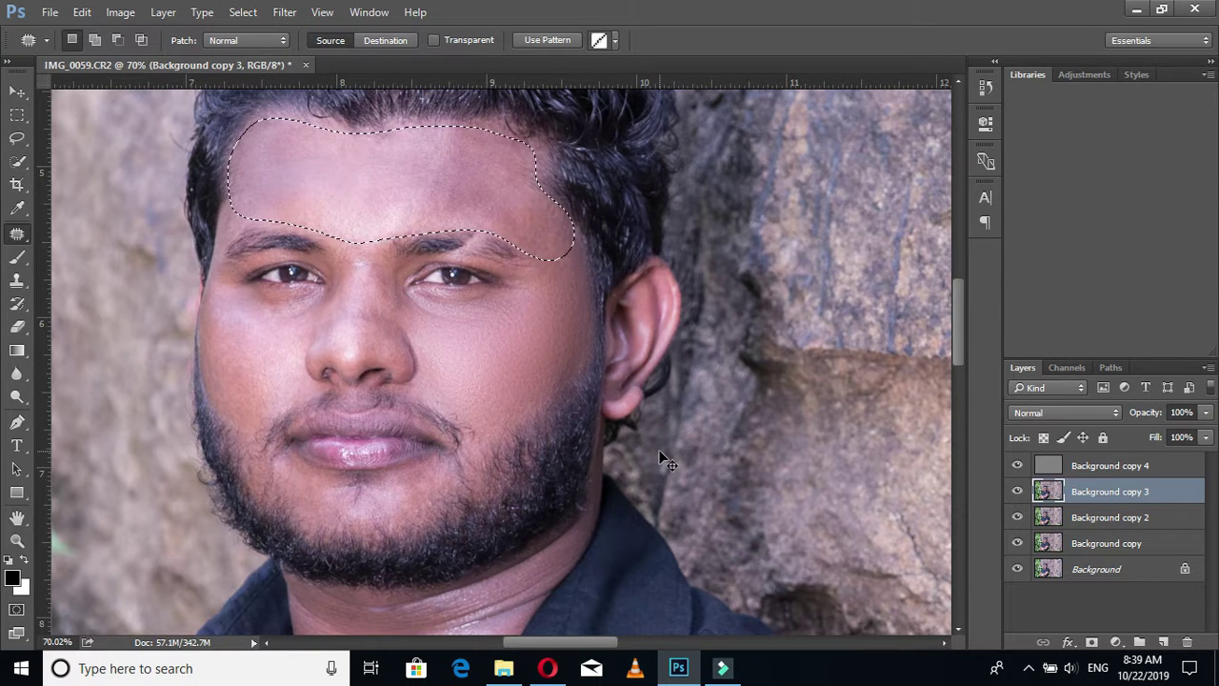
left_click(459, 348)
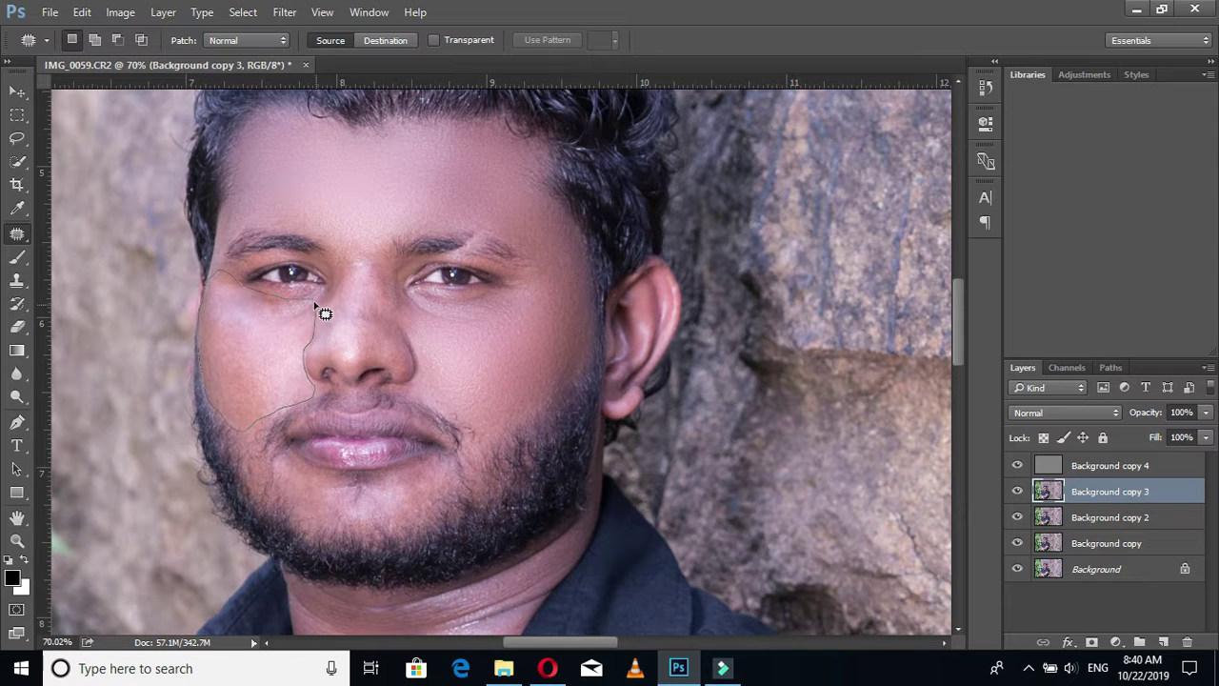
Close the left cheek outline, feather it, deselect, and zoom in.
left_click_drag(253, 295, 250, 291)
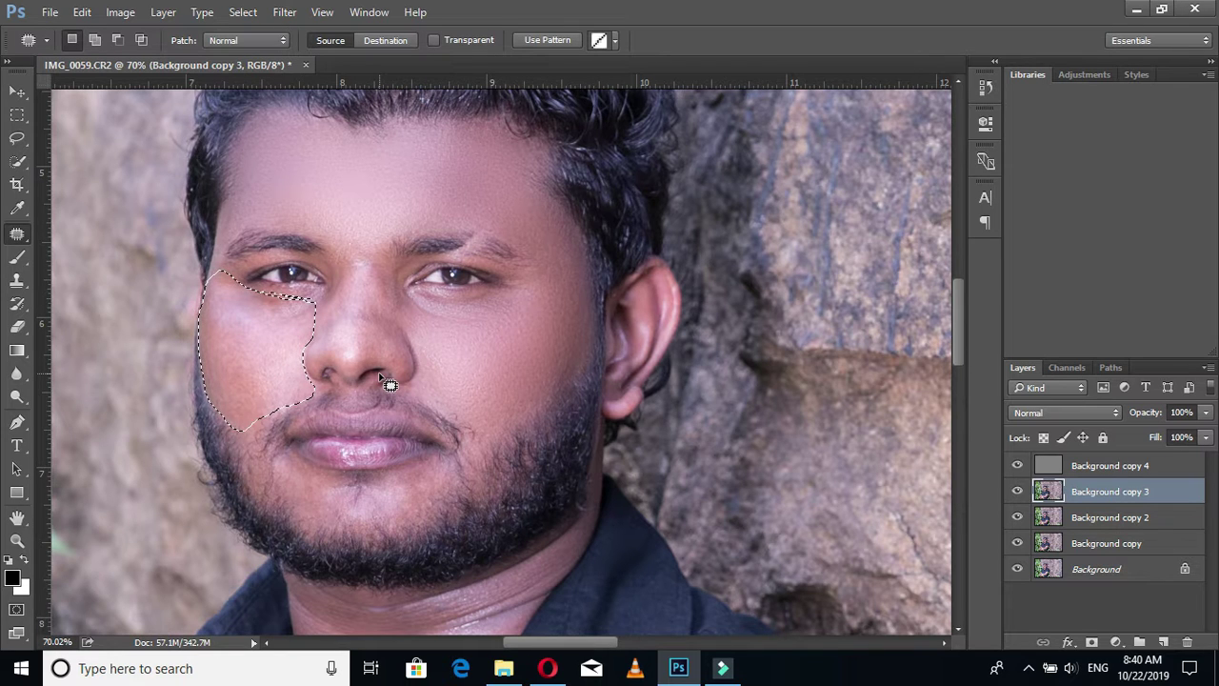
key("shift")
key("shift+F6")
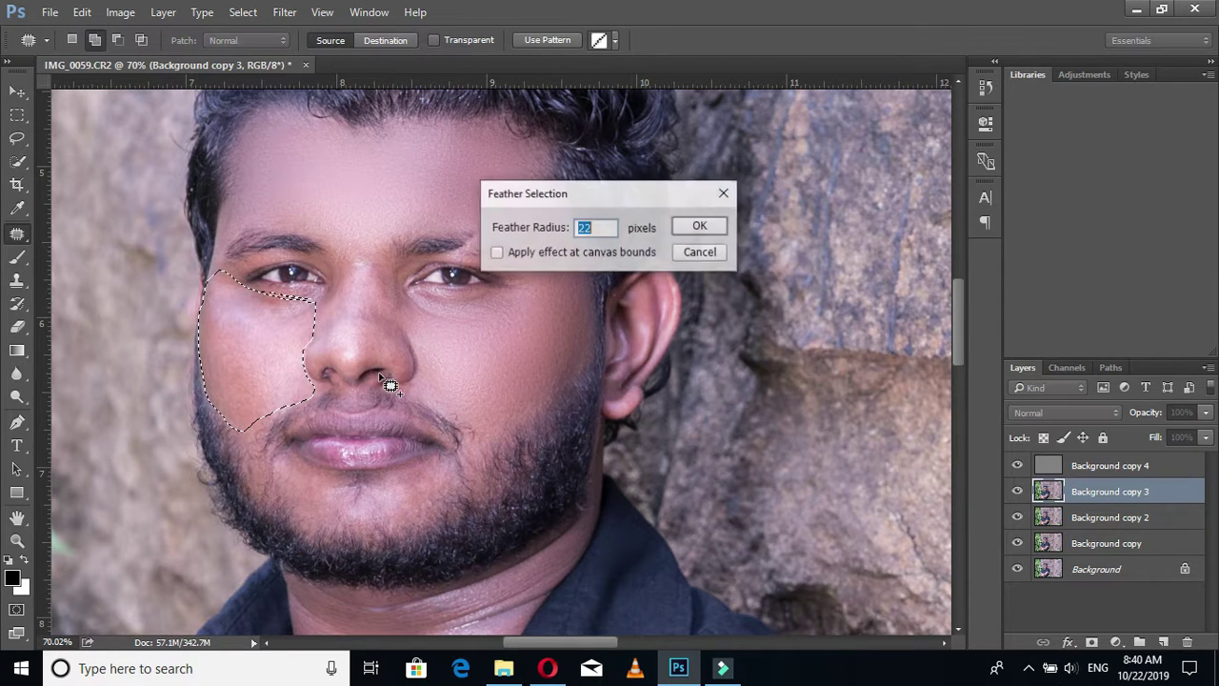
key("Return")
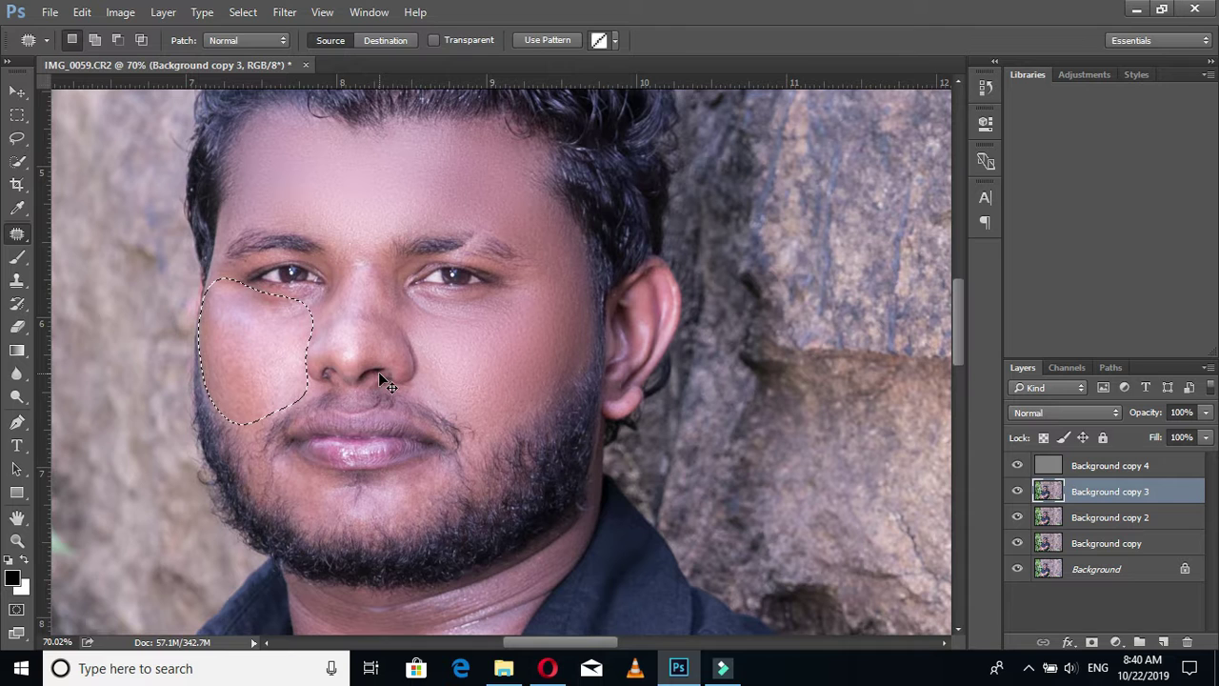
left_click(448, 370)
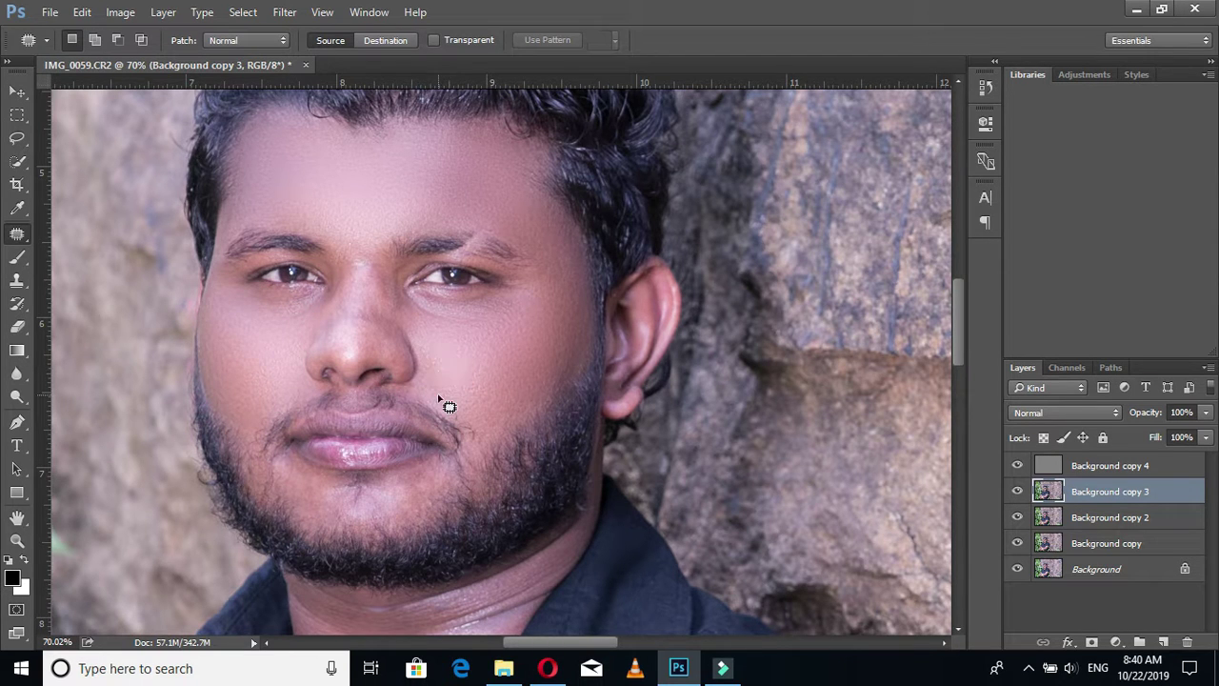
scroll(426, 503, "up", 3)
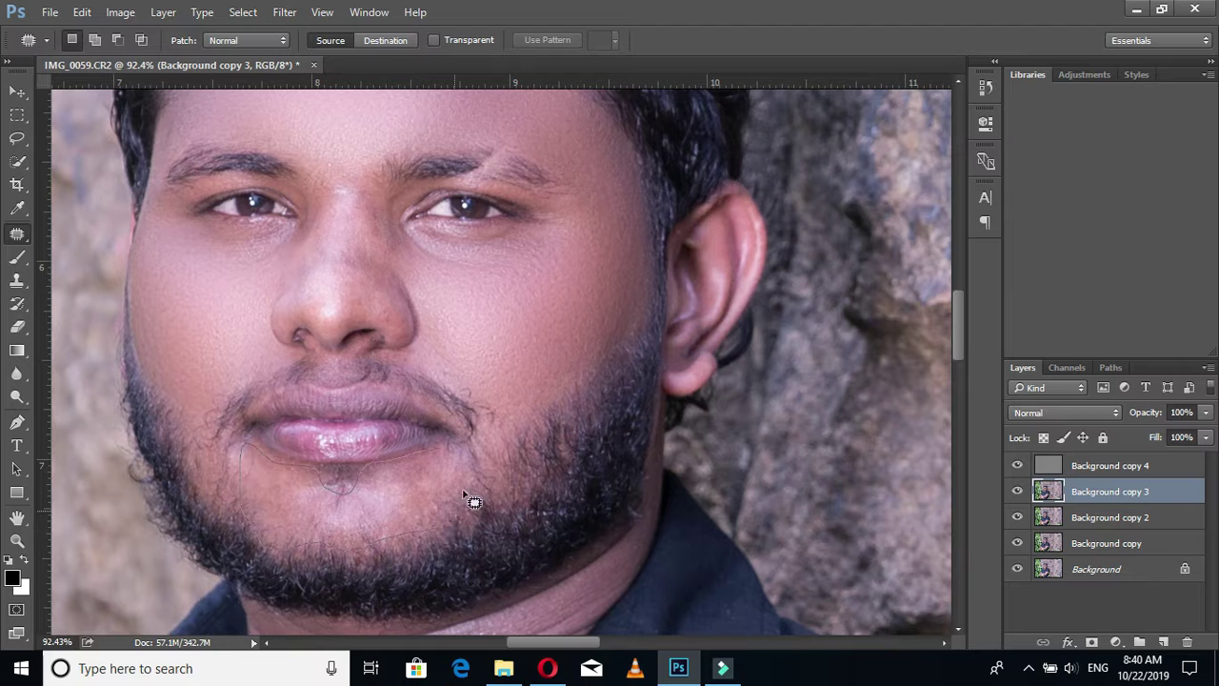
Outline and feather the chin, blur it at 23.7 pixels, then deselect.
left_click_drag(429, 455, 430, 454)
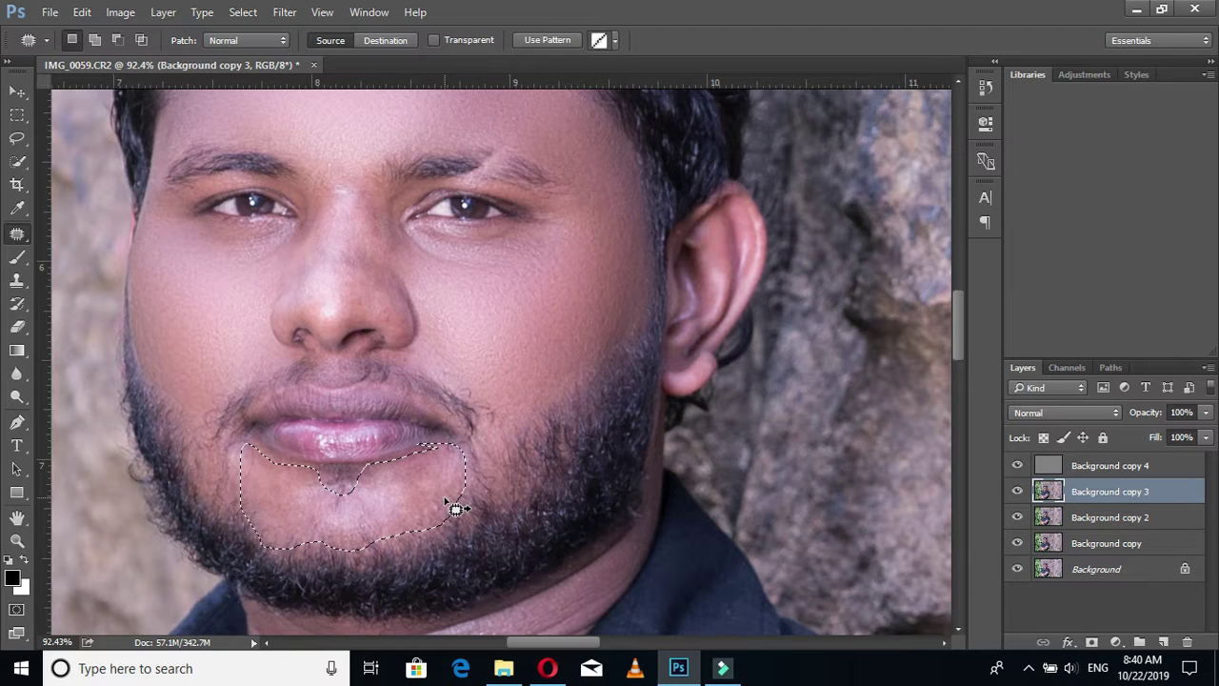
key("shift+F6")
key("Return")
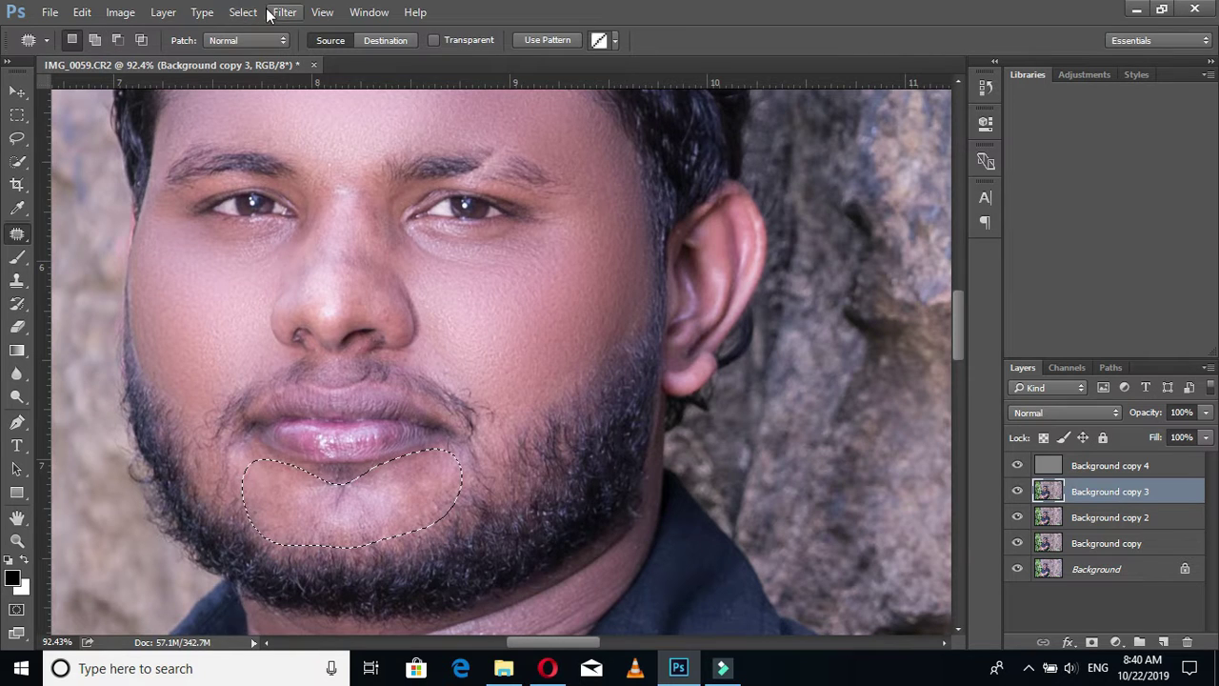
left_click(282, 13)
left_click(362, 209)
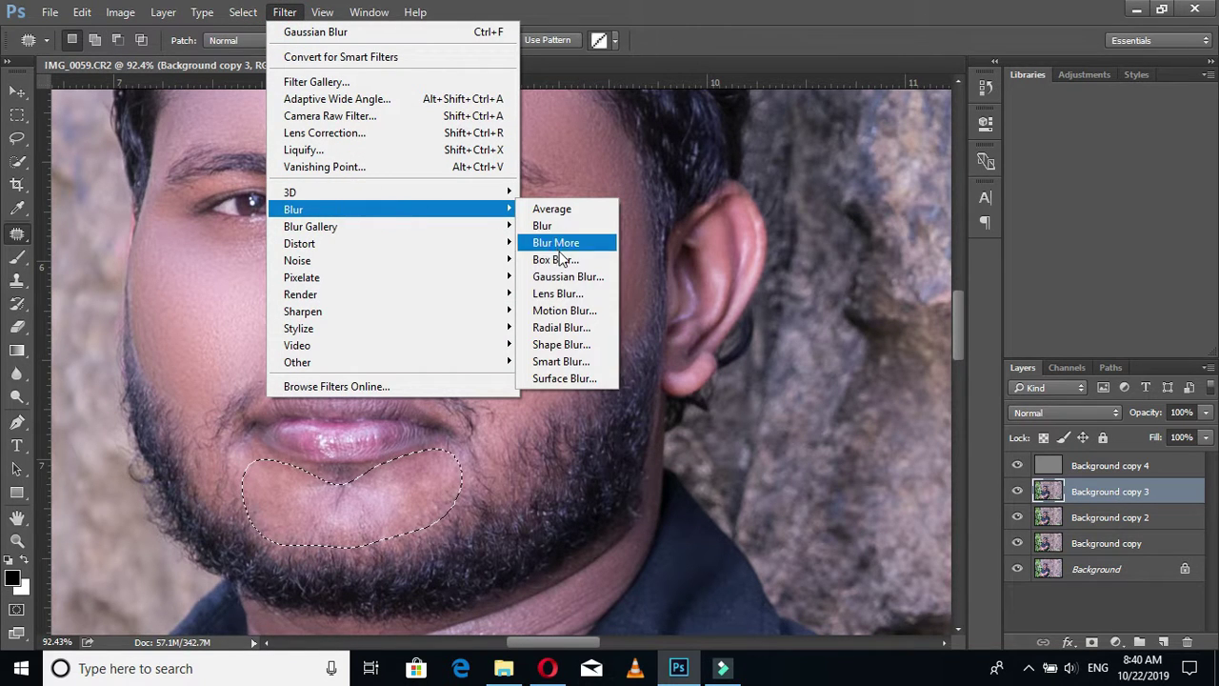
left_click(595, 276)
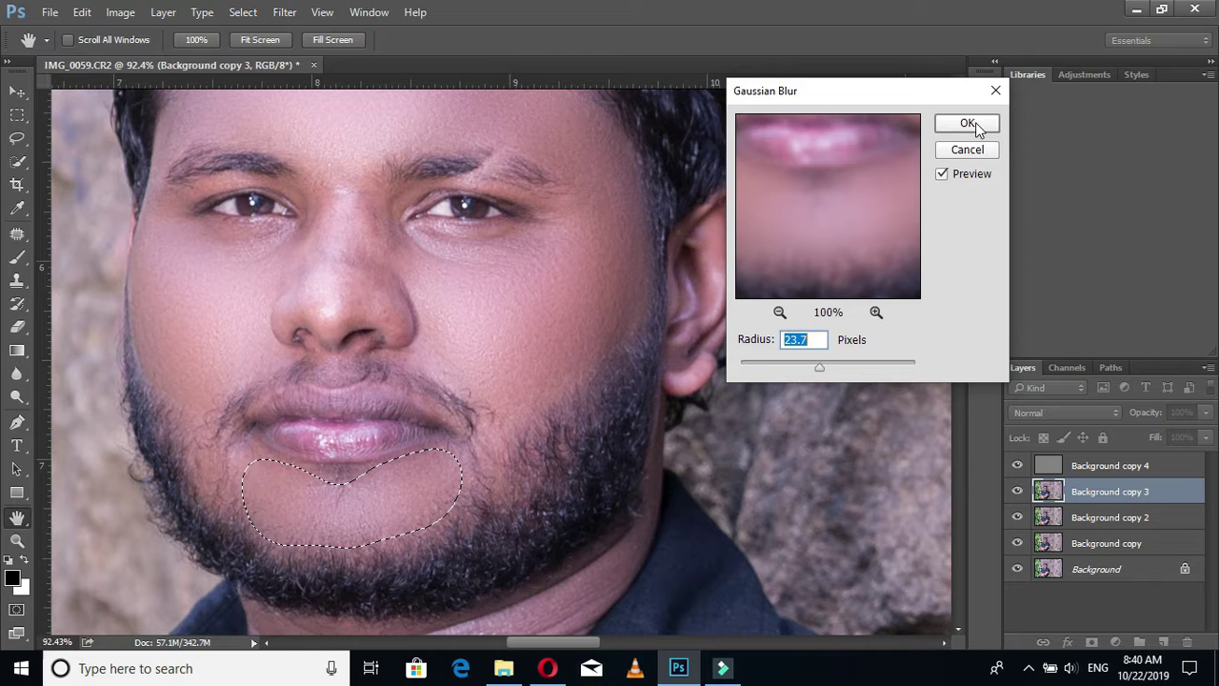
left_click(967, 124)
key("j")
left_click(455, 346)
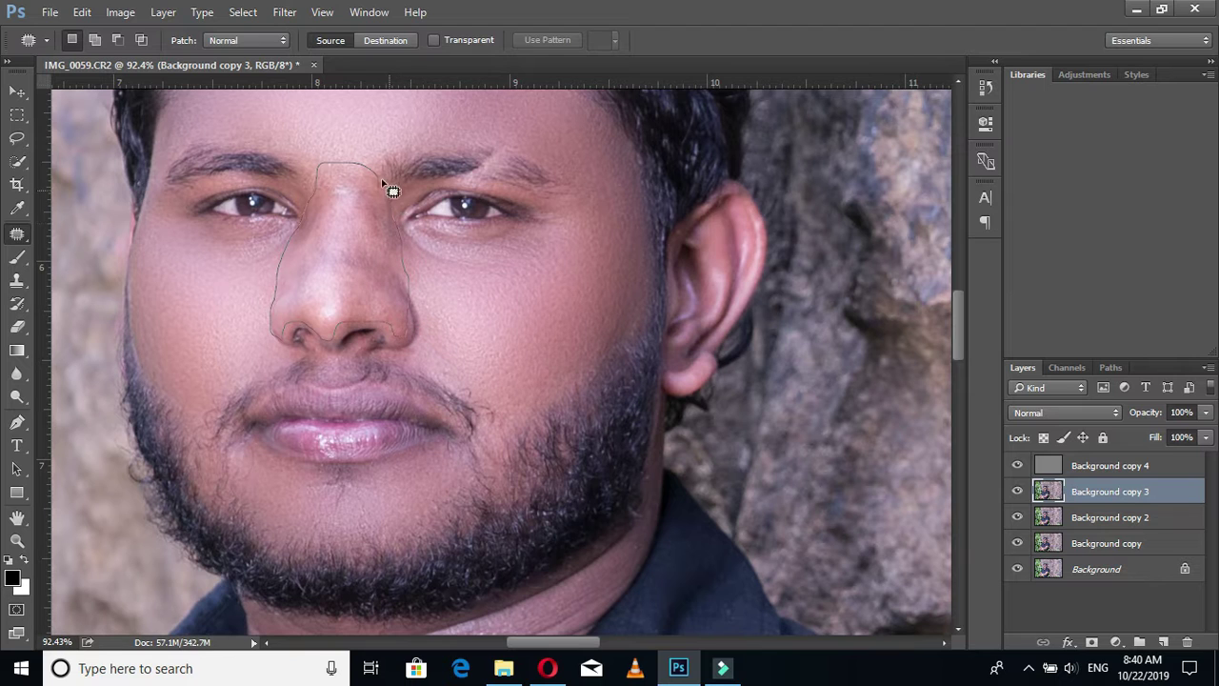
Outline and feather the nose, blur it at 8.8 pixels, then deselect.
left_click_drag(378, 174, 377, 172)
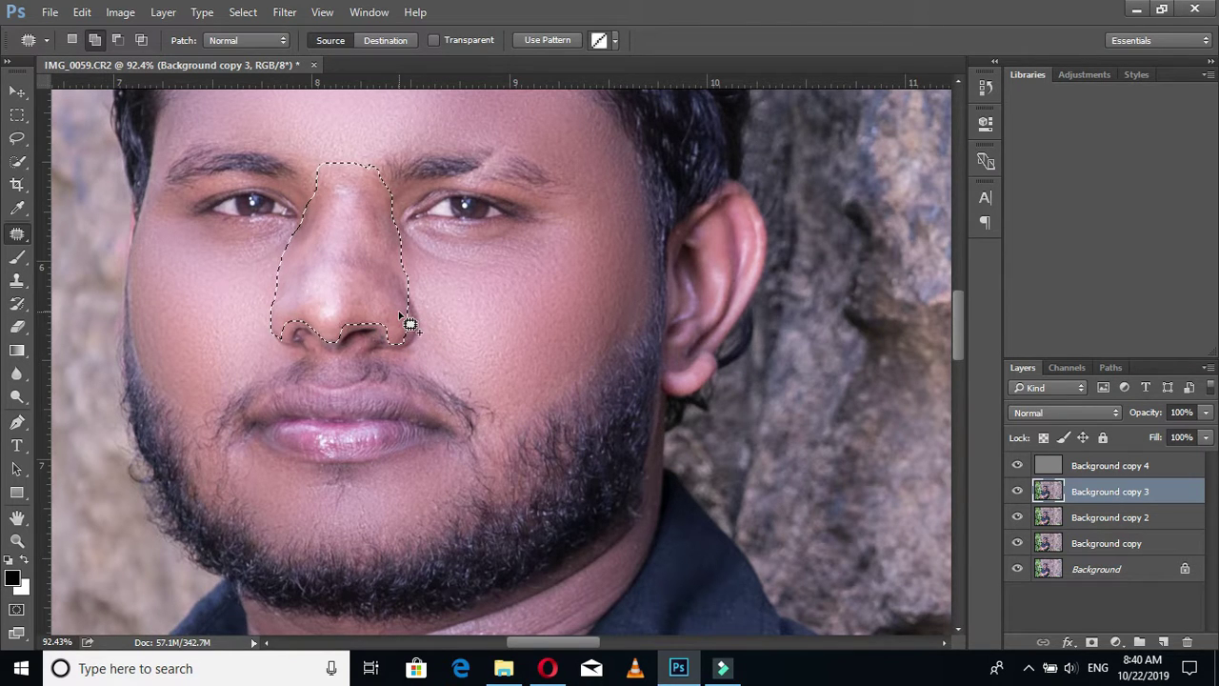
key("shift+F6")
key("Return")
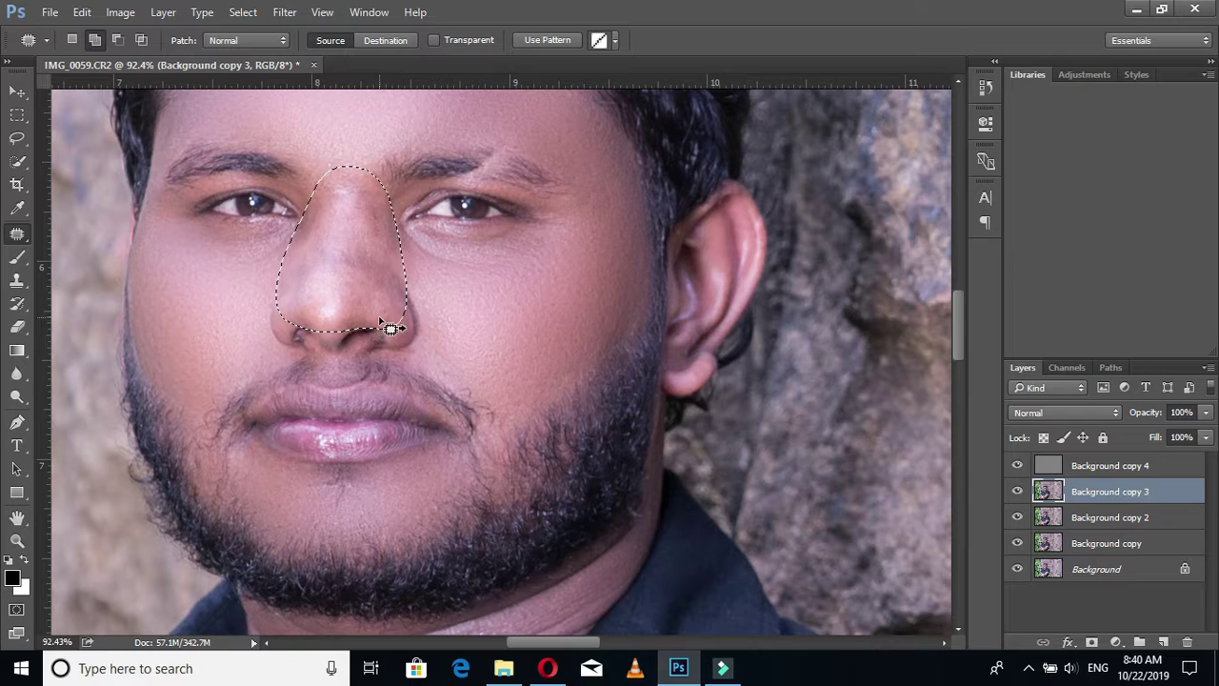
left_click(293, 12)
mouse_move(293, 210)
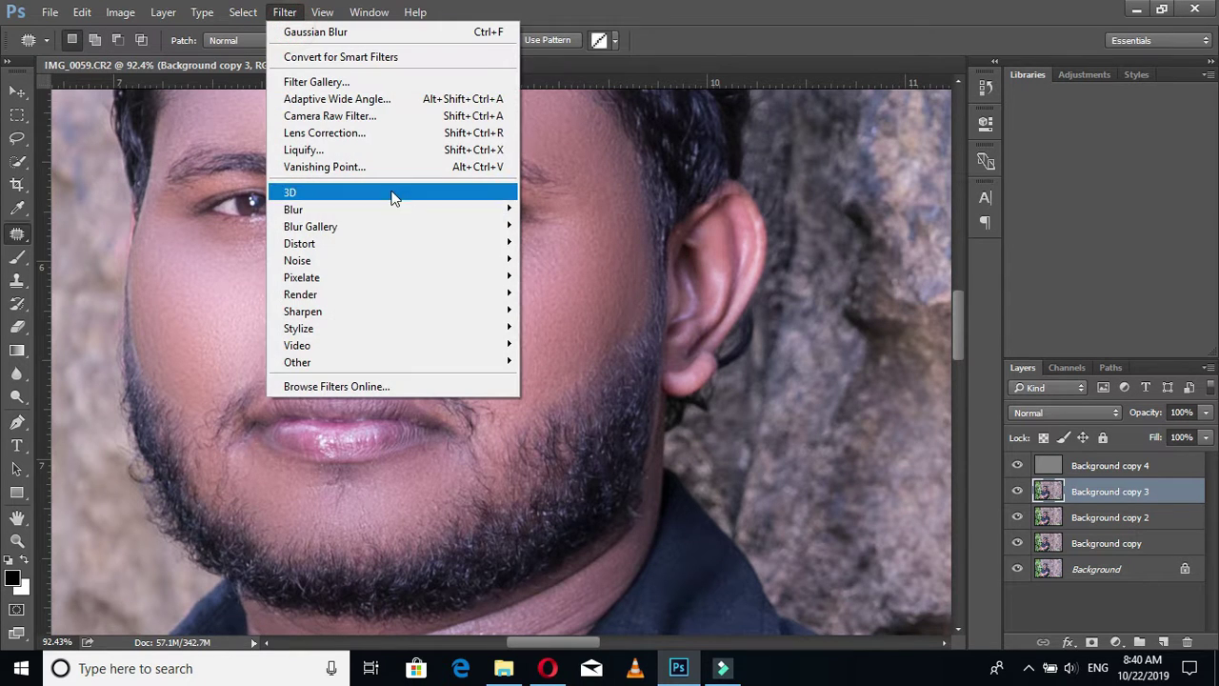
left_click(564, 276)
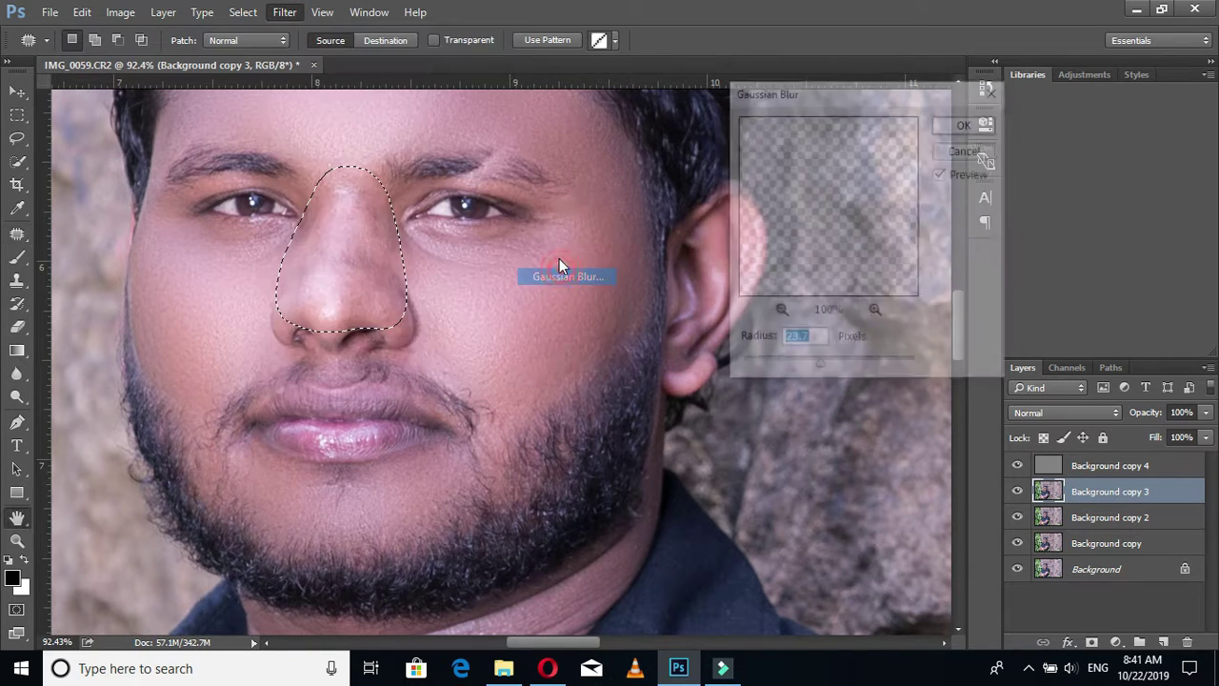
left_click_drag(805, 370, 805, 365)
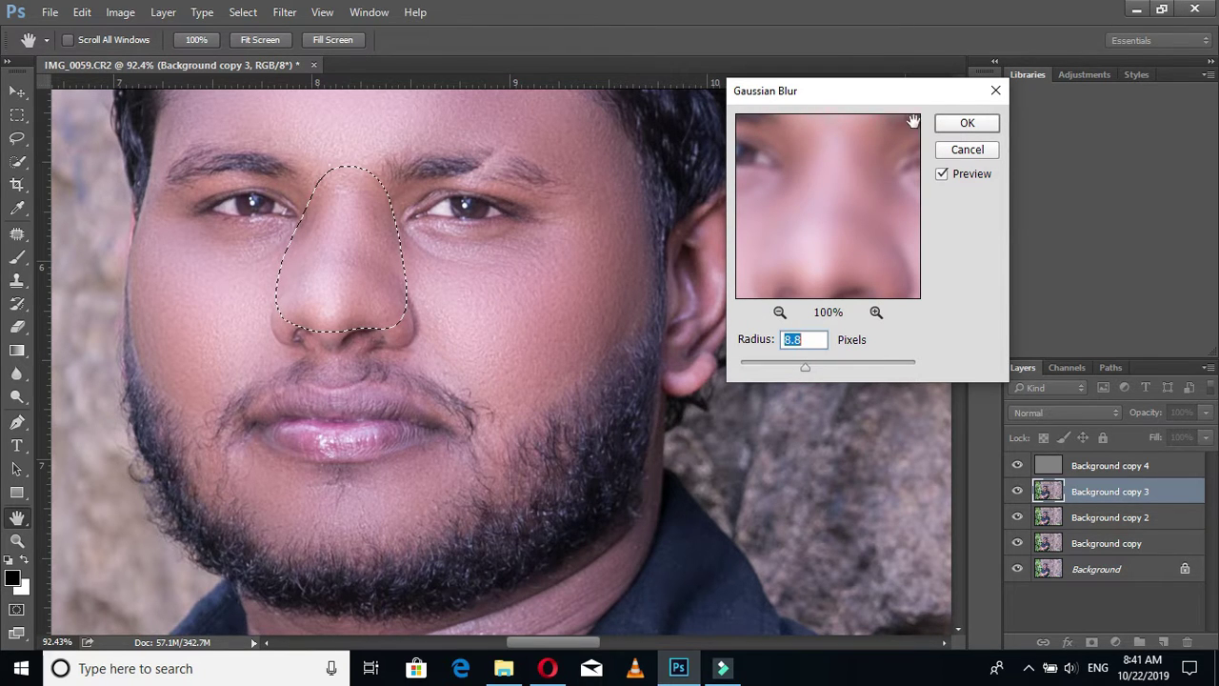
left_click(967, 123)
key("j")
left_click(434, 315)
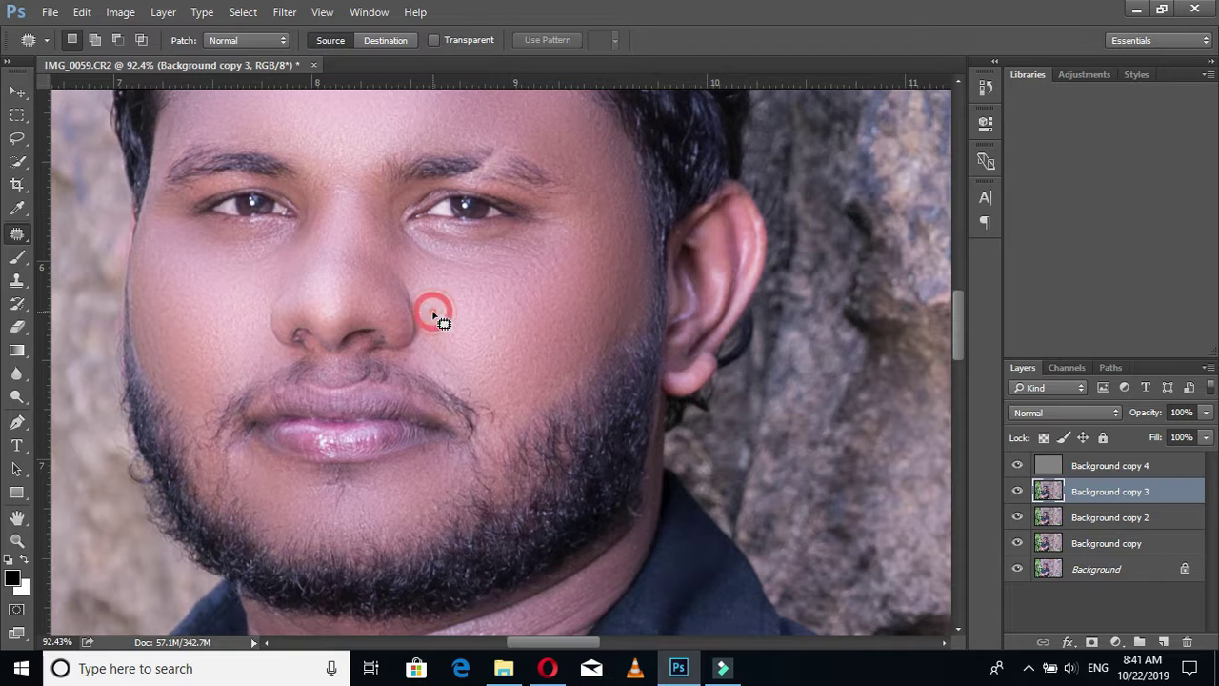
scroll(390, 310, "down", 1)
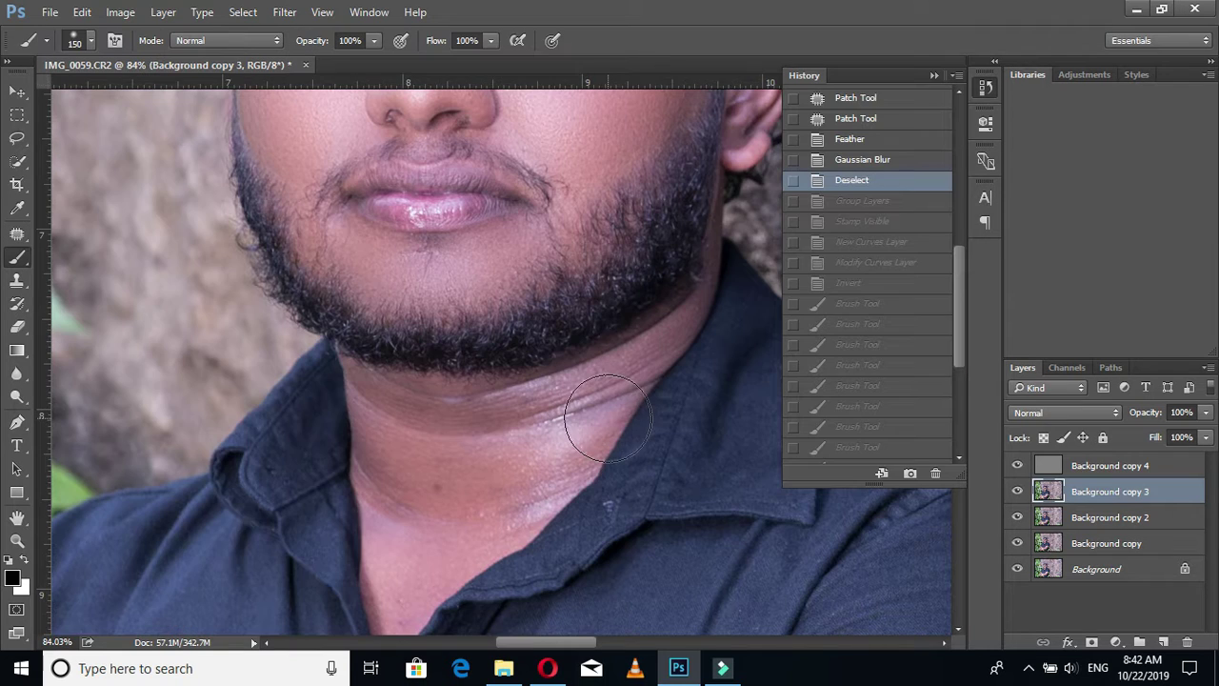
Lasso the neck below the beard, add the lower neck, and feather the selection.
key("l")
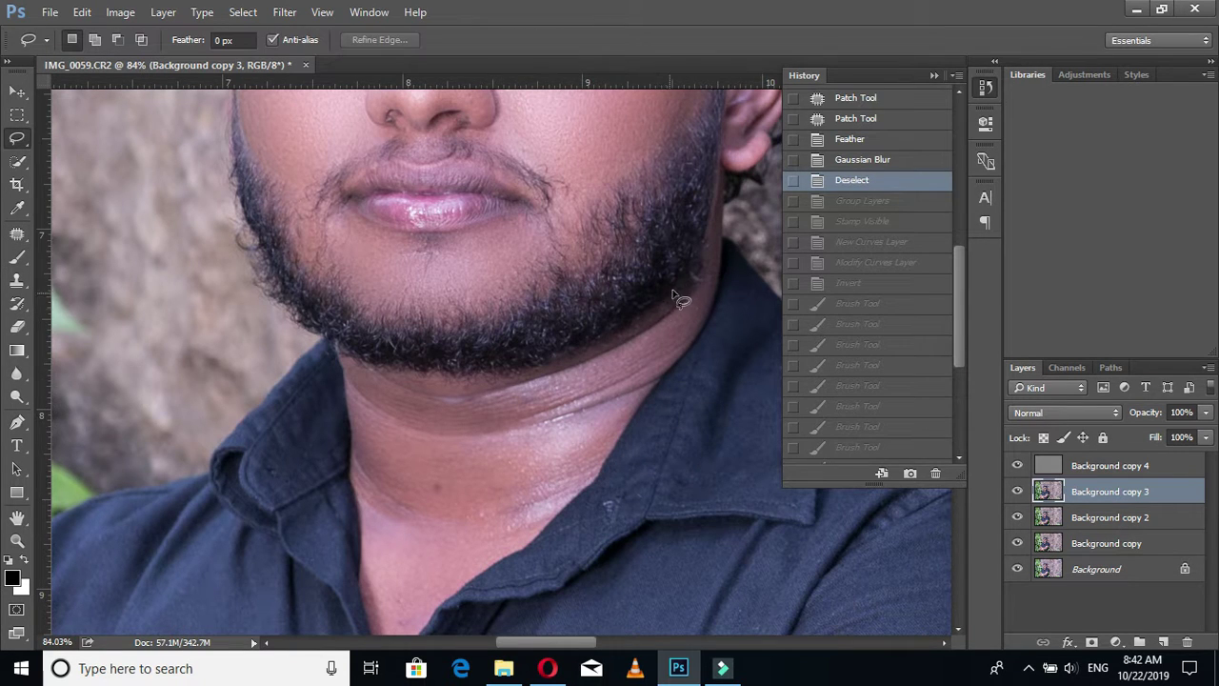
left_click_drag(711, 241, 604, 335)
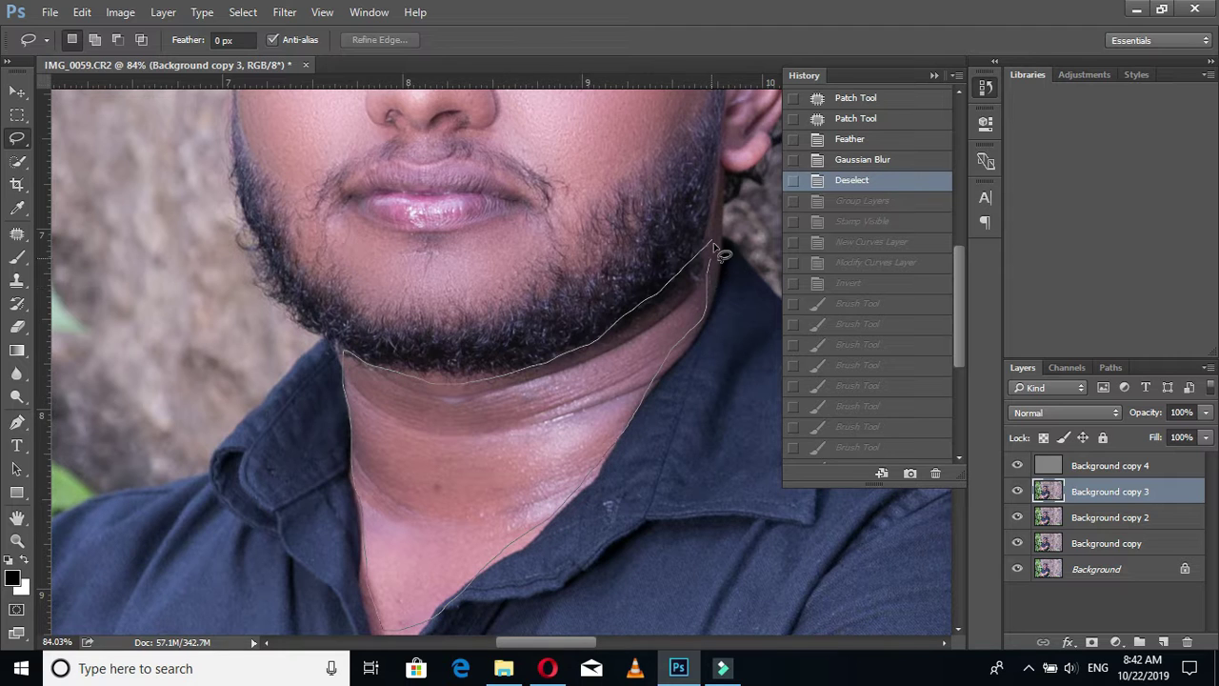
left_click_drag(721, 211, 721, 216)
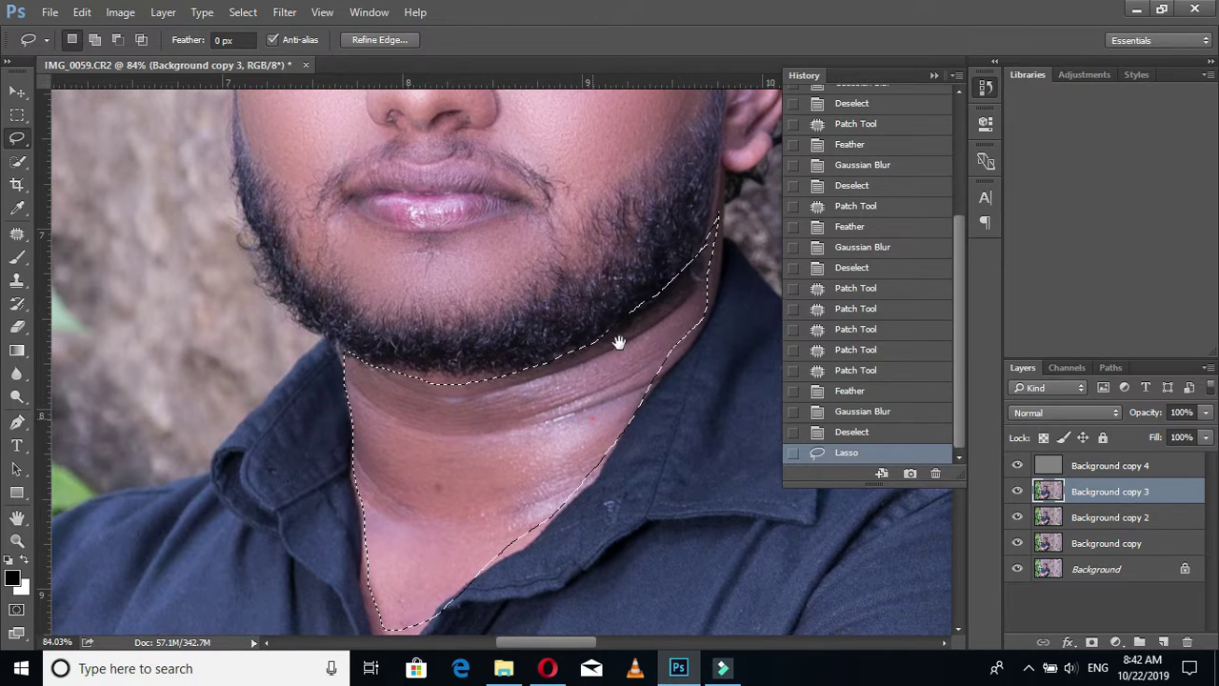
left_click_drag(592, 421, 668, 226)
key("shift")
left_click_drag(454, 383, 453, 470)
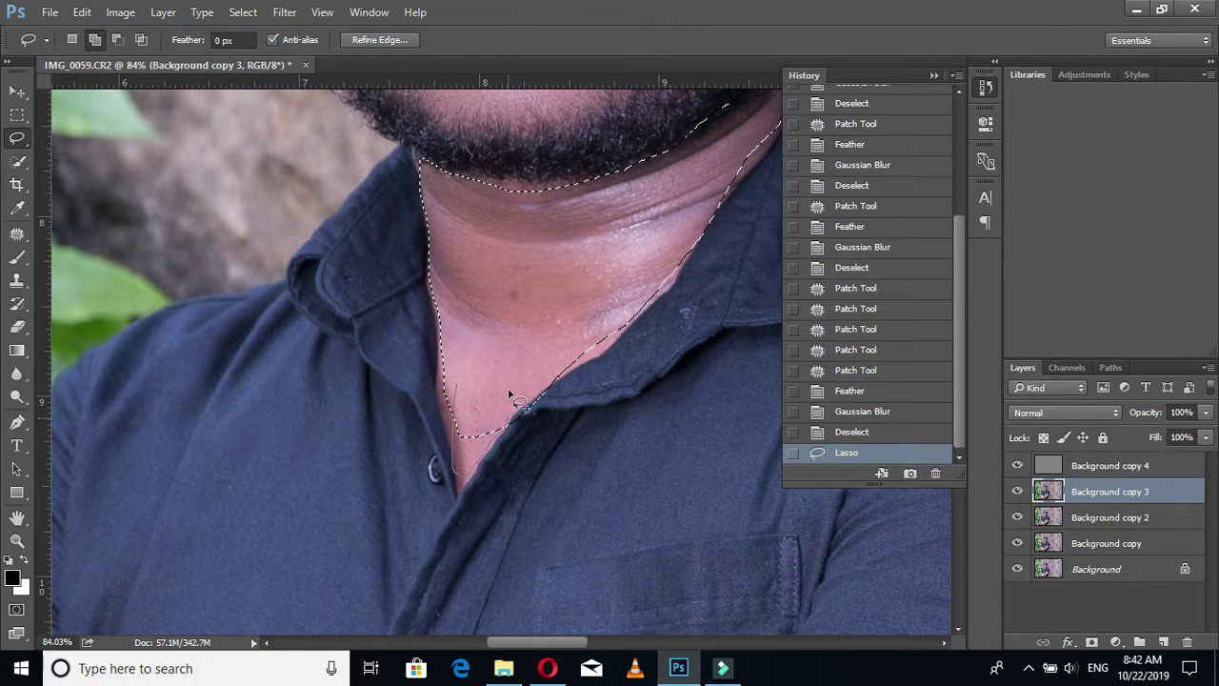
left_click_drag(510, 395, 499, 377)
key("shift+F6")
key("Return")
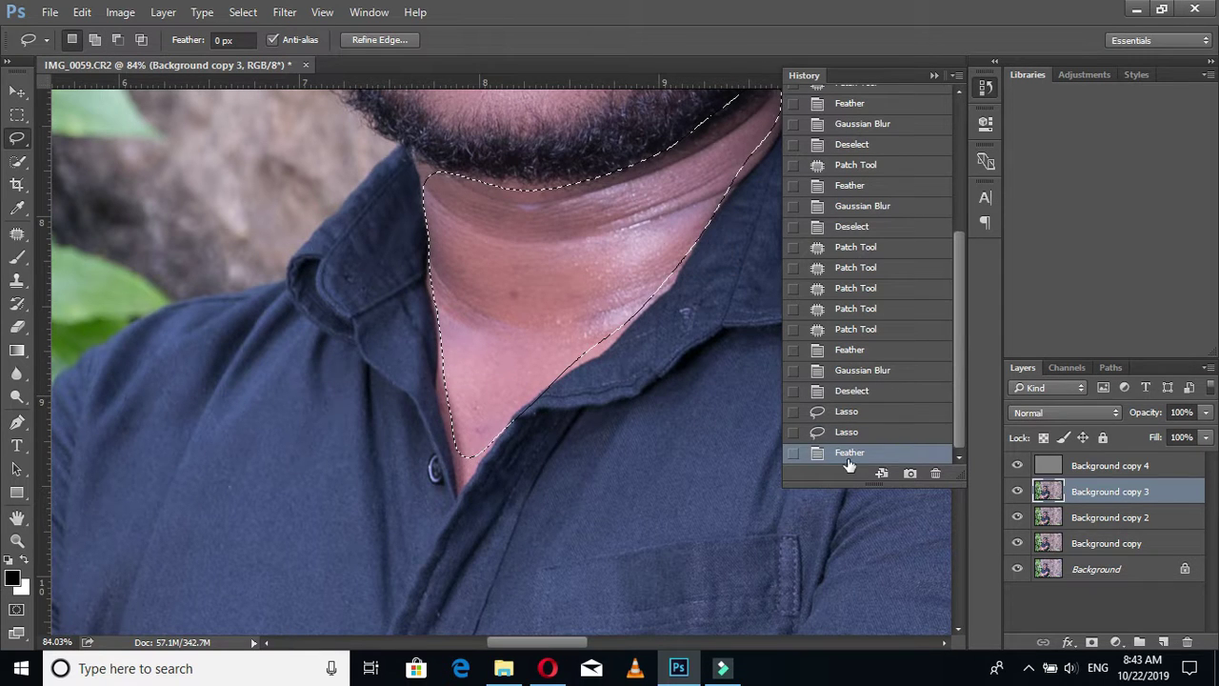
Blur the neck selection with an 18.2-pixel Gaussian Blur, then deselect.
left_click(283, 13)
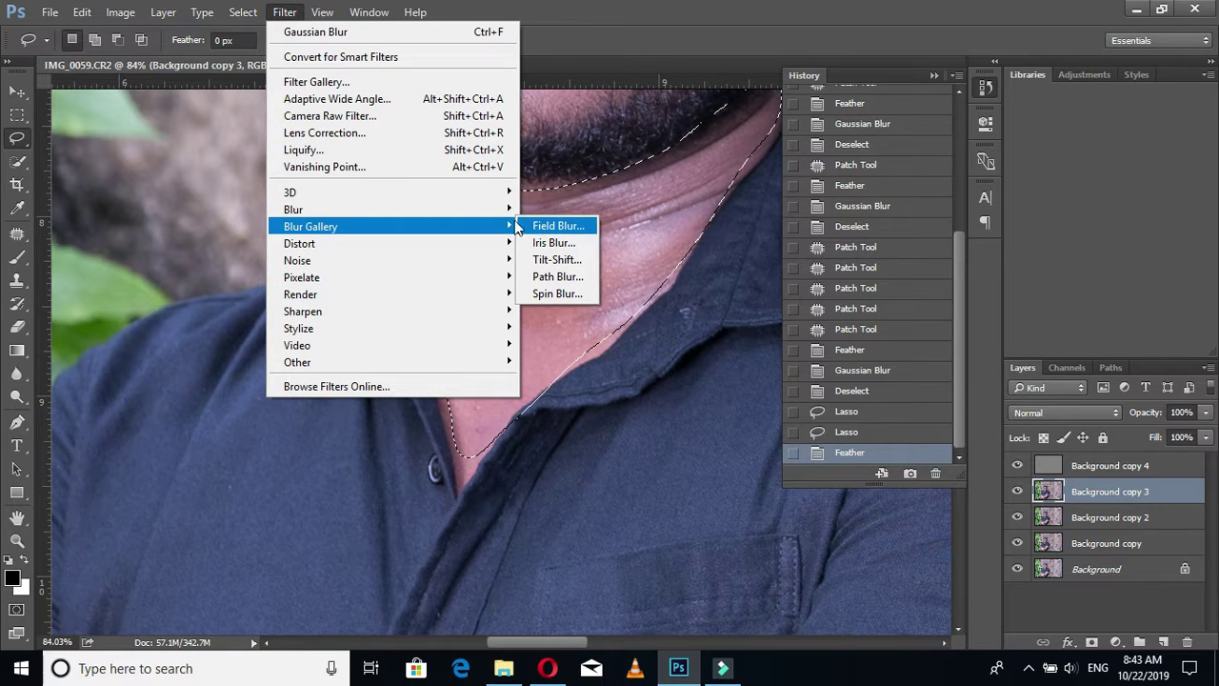
mouse_move(294, 210)
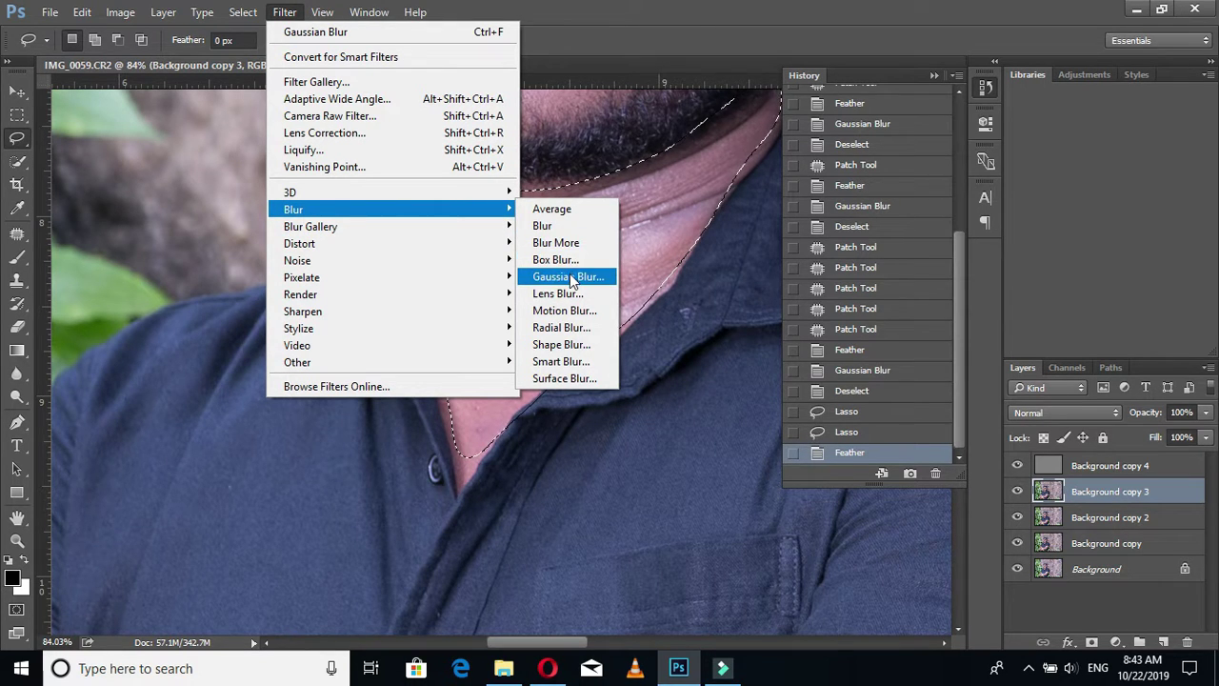
left_click(575, 278)
left_click_drag(806, 367, 819, 369)
left_click(966, 123)
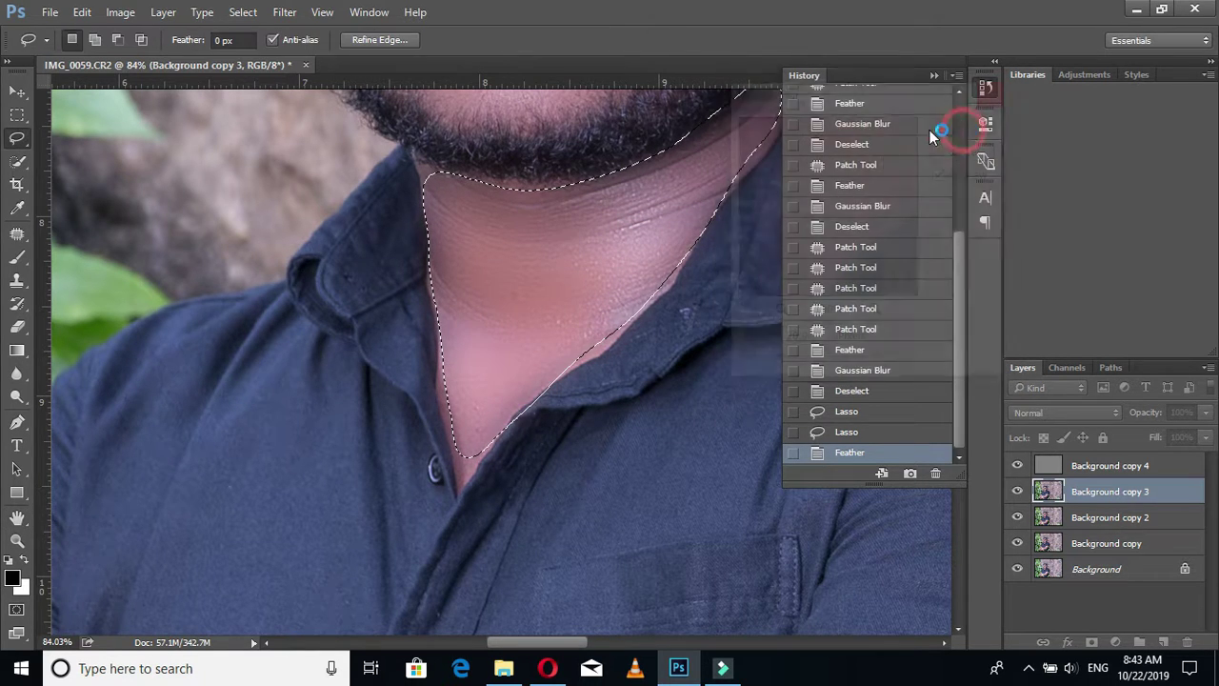
key("ctrl+d")
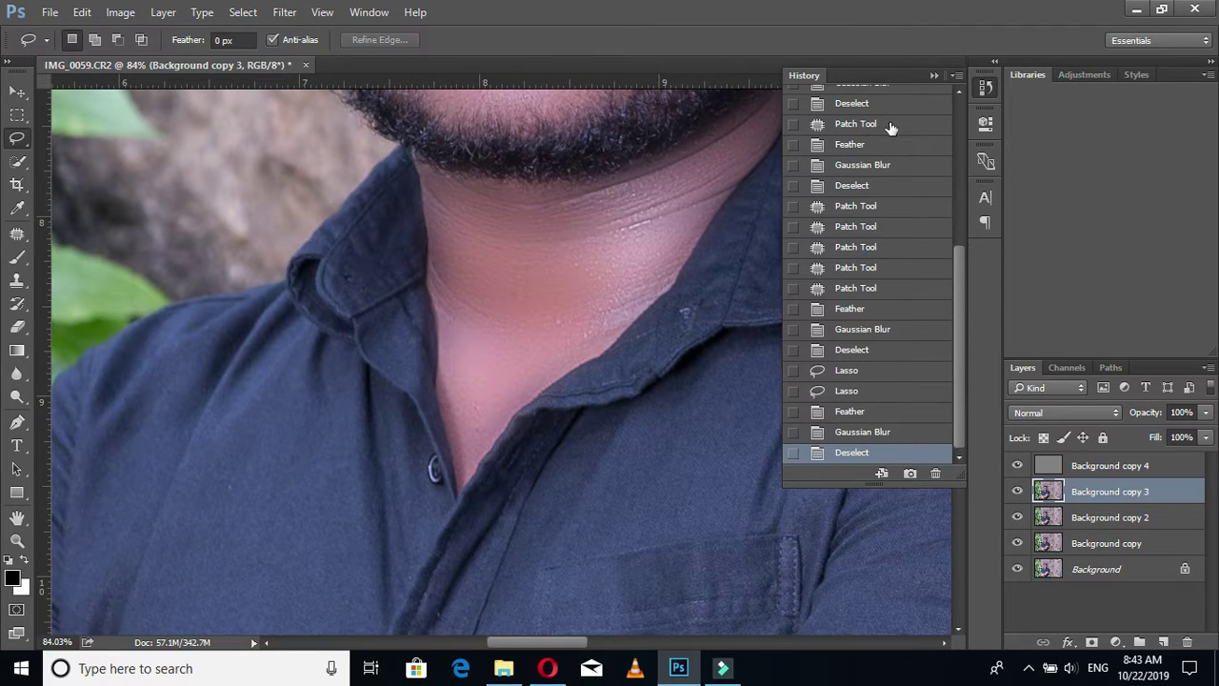
left_click(936, 75)
scroll(571, 305, "up", 2)
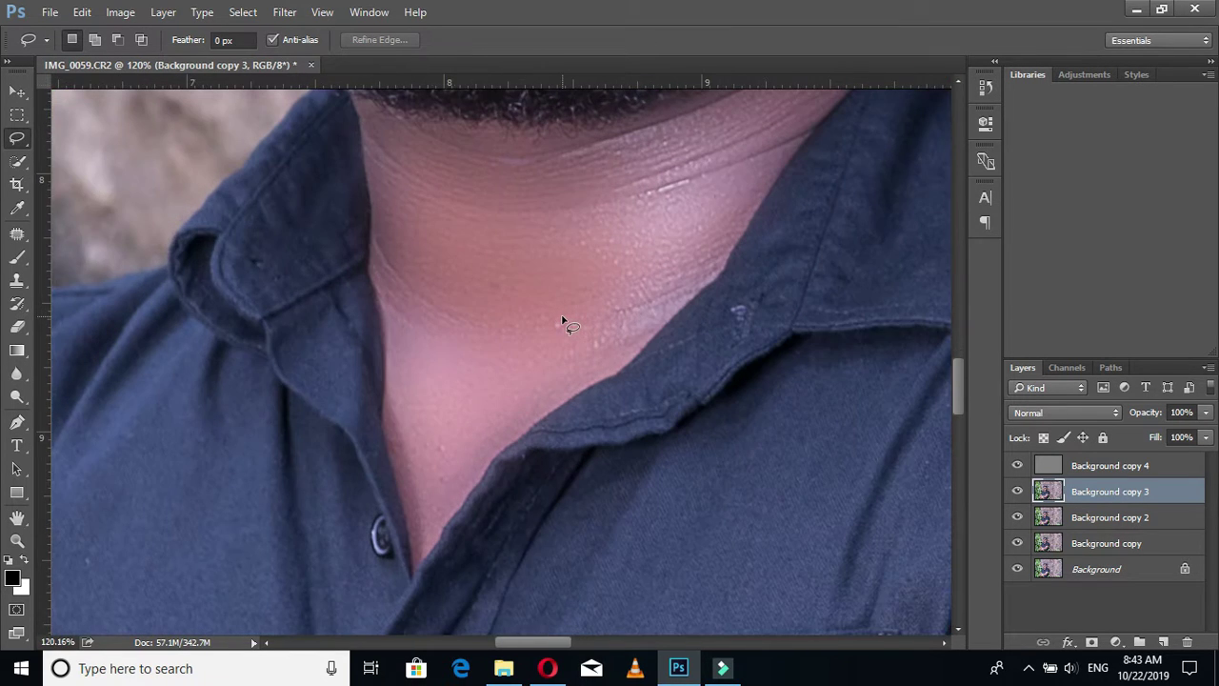
Group Background copy 4 and Background copy 3 into Group 1.
left_click(1121, 465)
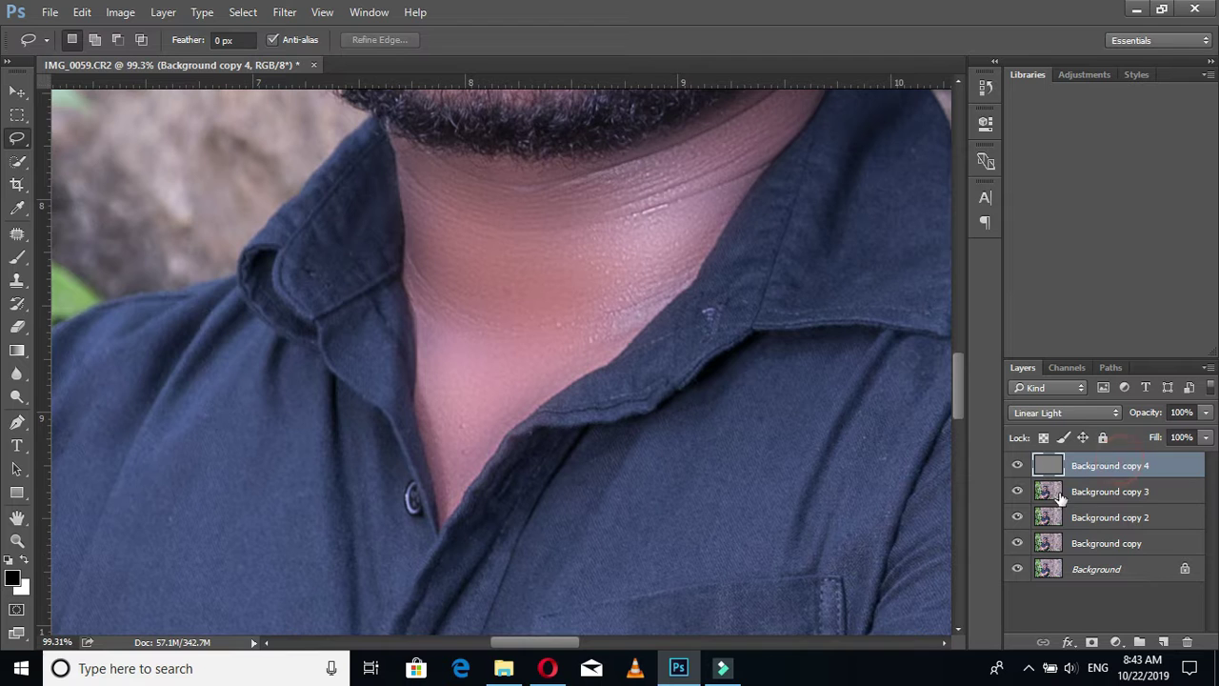
left_click(1095, 491, "shift")
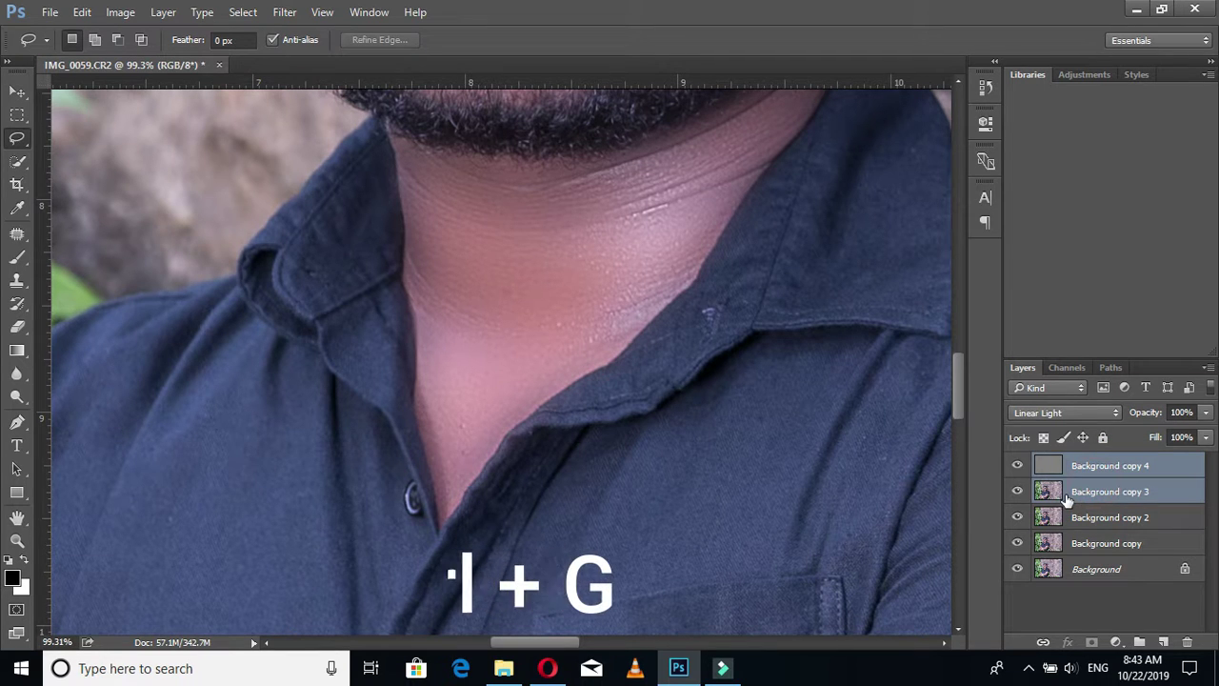
key("ctrl+g")
scroll(664, 328, "down", 2)
scroll(655, 322, "down", 2)
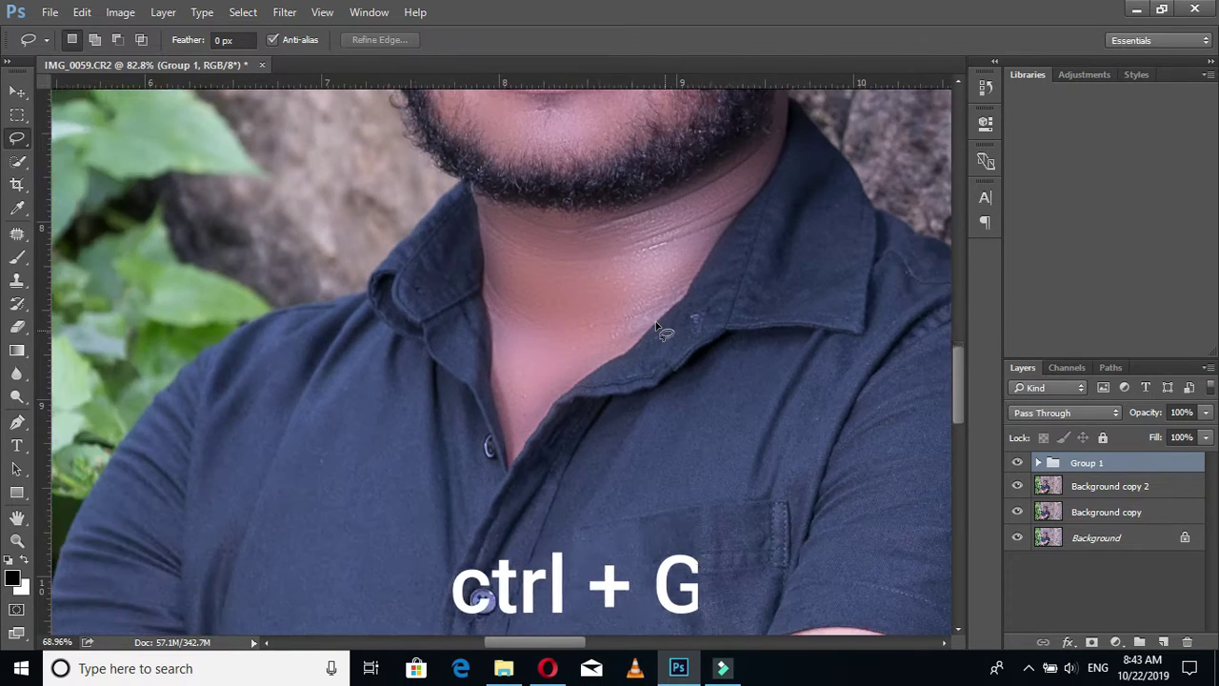
Fit the whole portrait in view and toggle Group 1 to compare before and after.
left_click_drag(625, 176, 624, 318)
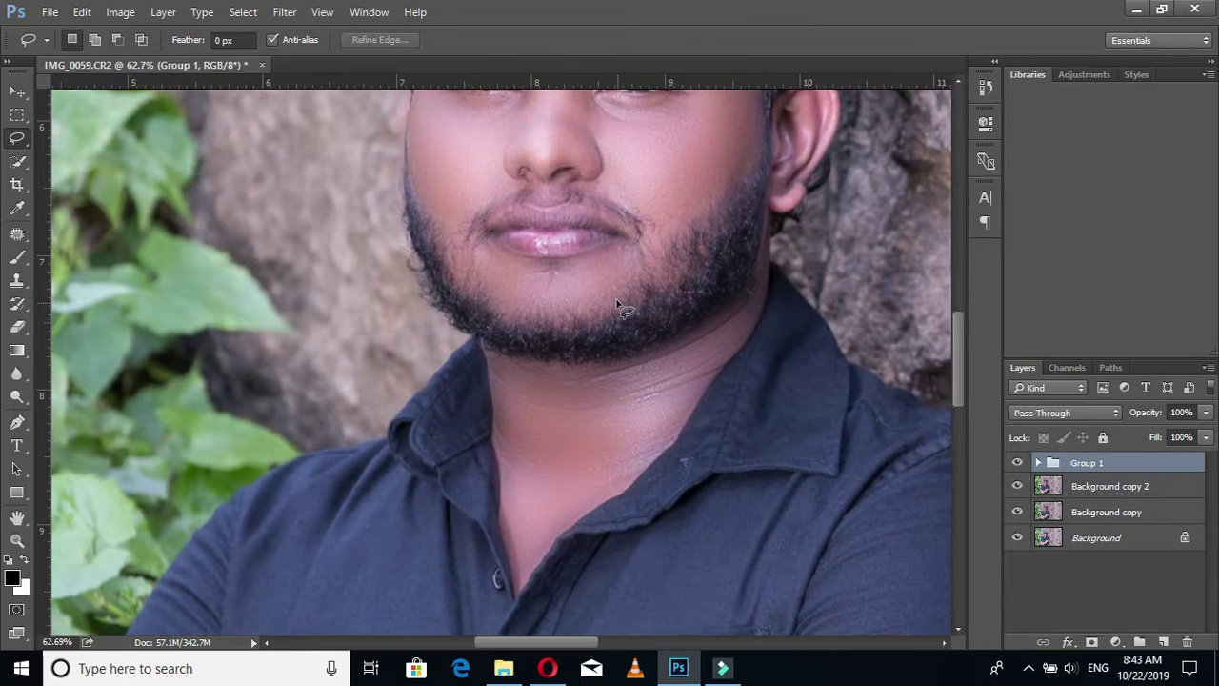
scroll(623, 305, "down", 2)
scroll(622, 305, "down", 1)
scroll(621, 305, "down", 1)
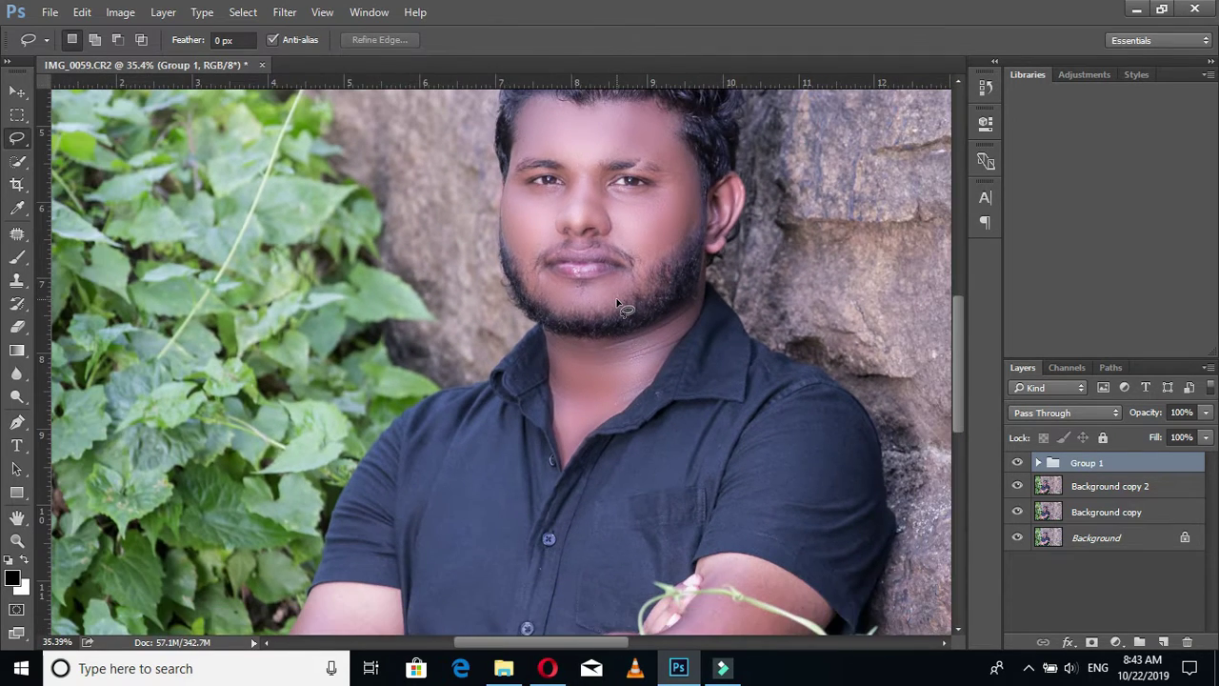
left_click_drag(616, 316, 625, 307)
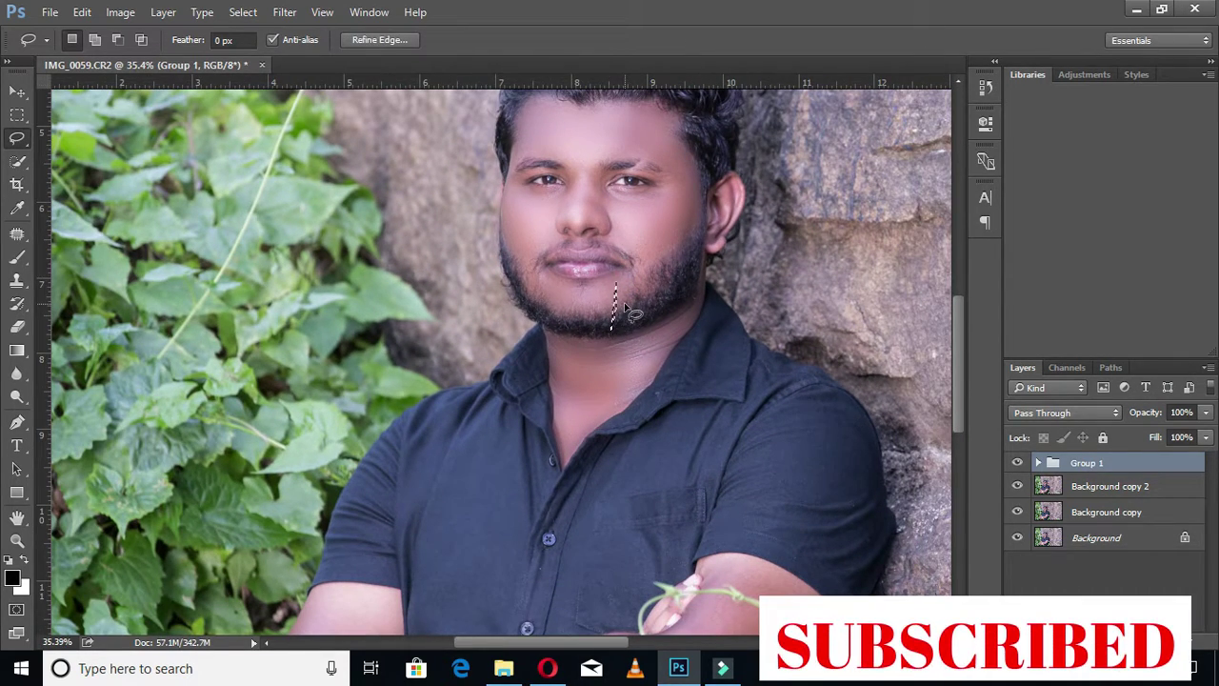
left_click(624, 302)
mouse_move(648, 246)
left_mouse_down()
mouse_move(622, 343)
mouse_move(598, 353)
left_mouse_up()
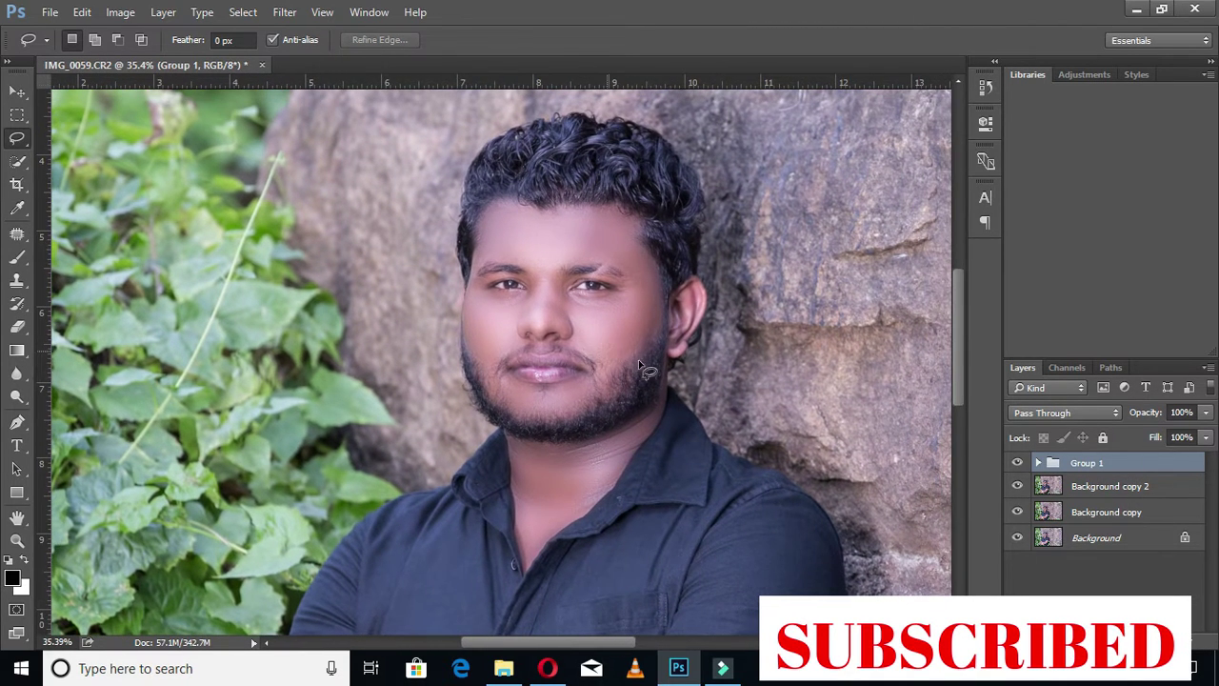
left_click(1017, 463)
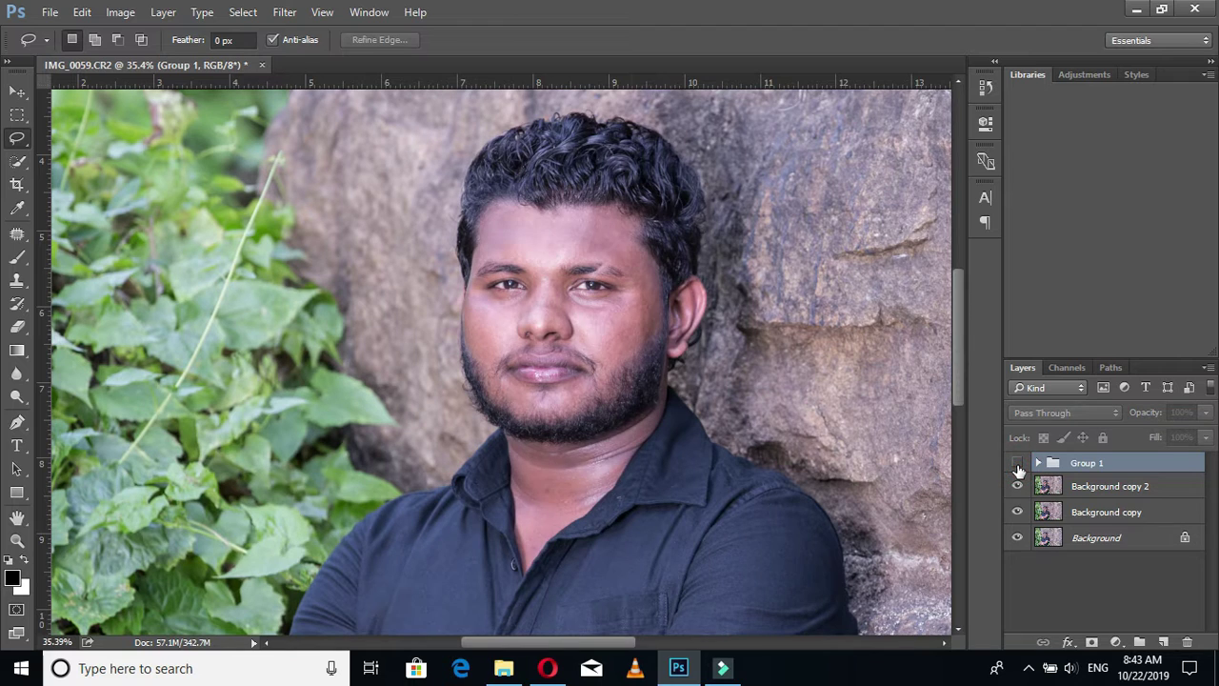
left_click(1017, 463)
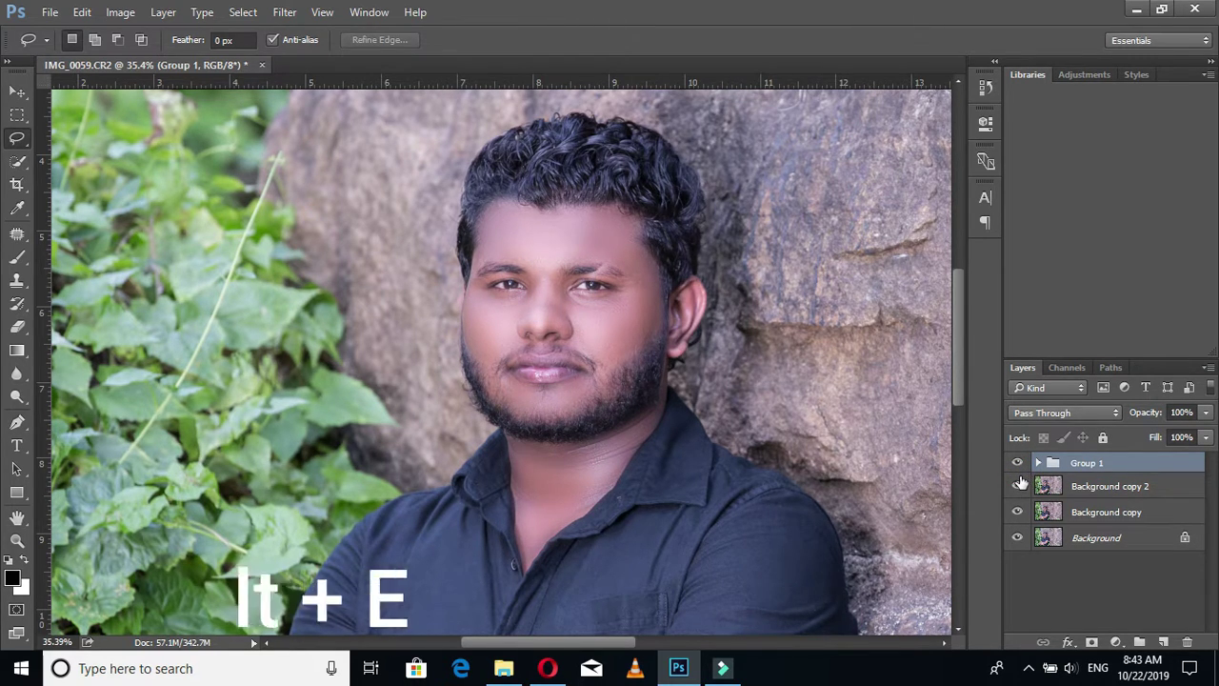
Stamp all visible layers into Layer 1, then add a raised Curves 1 layer with an inverted black mask.
key("ctrl+shift+alt+e")
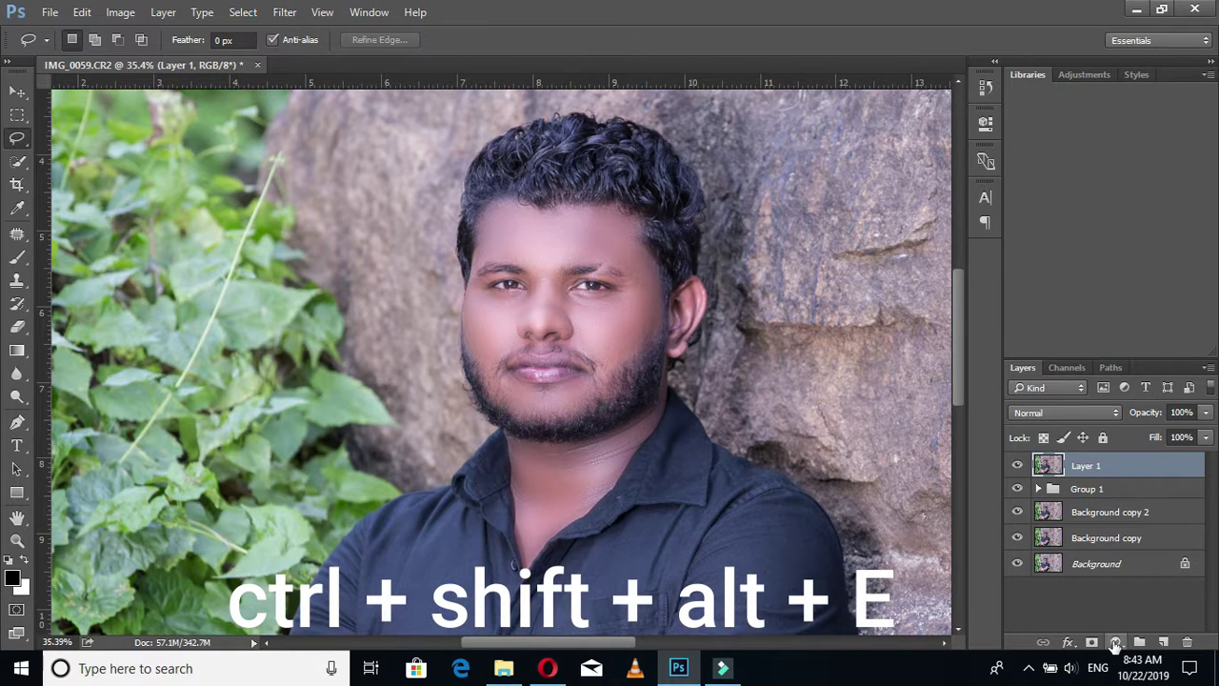
left_click(1116, 643)
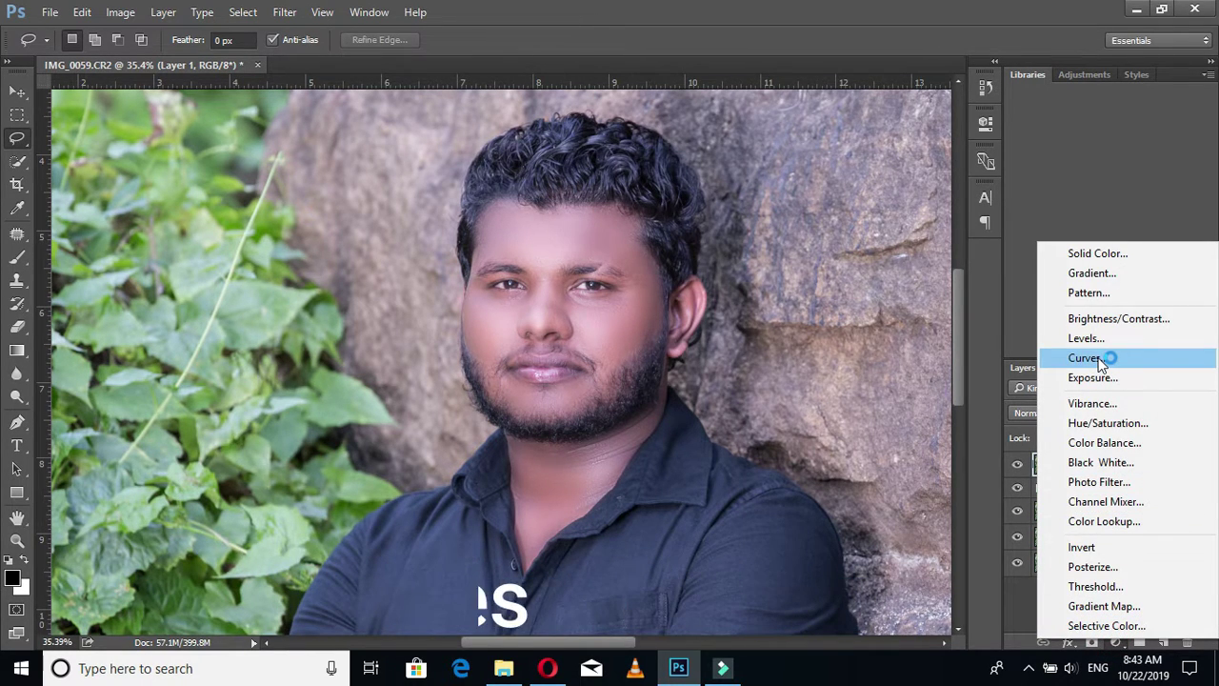
left_click(1102, 360)
left_click_drag(922, 225, 919, 221)
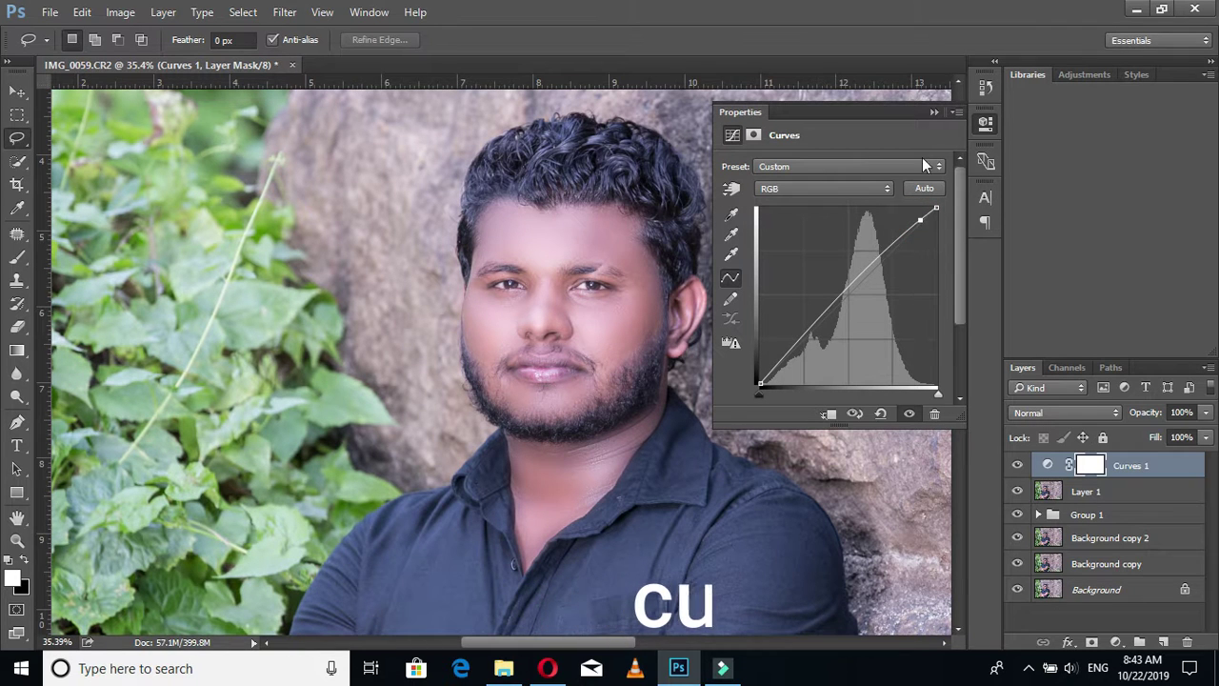
left_click(934, 112)
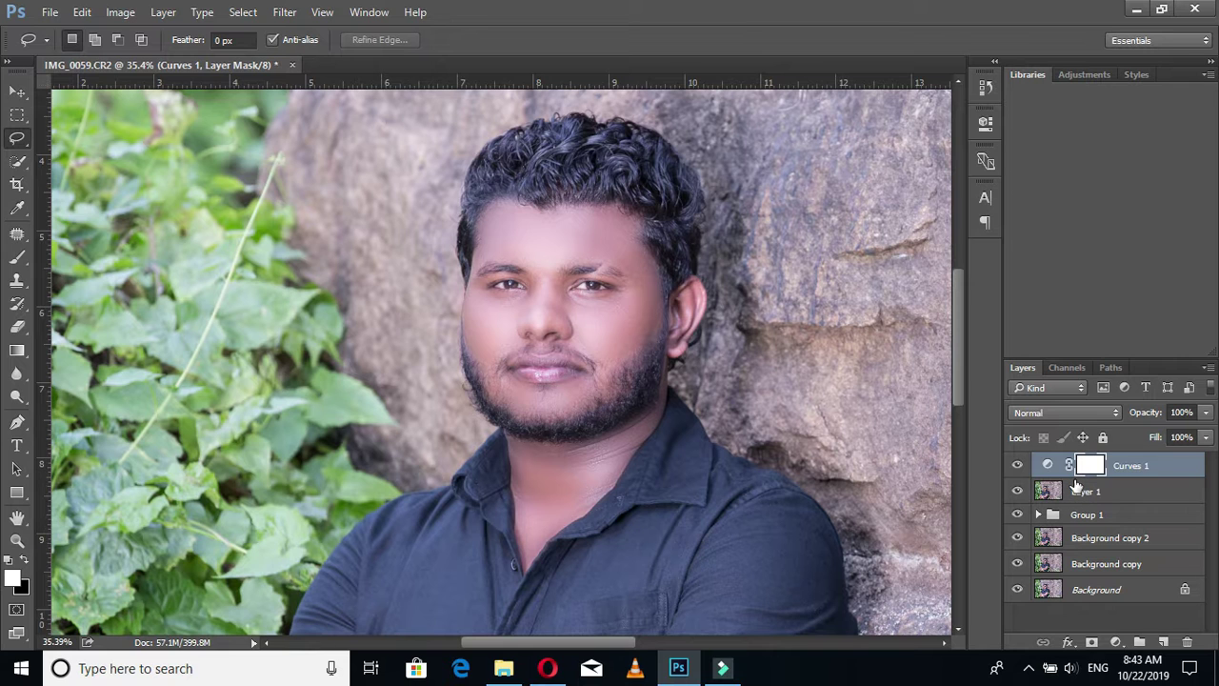
key("ctrl+i")
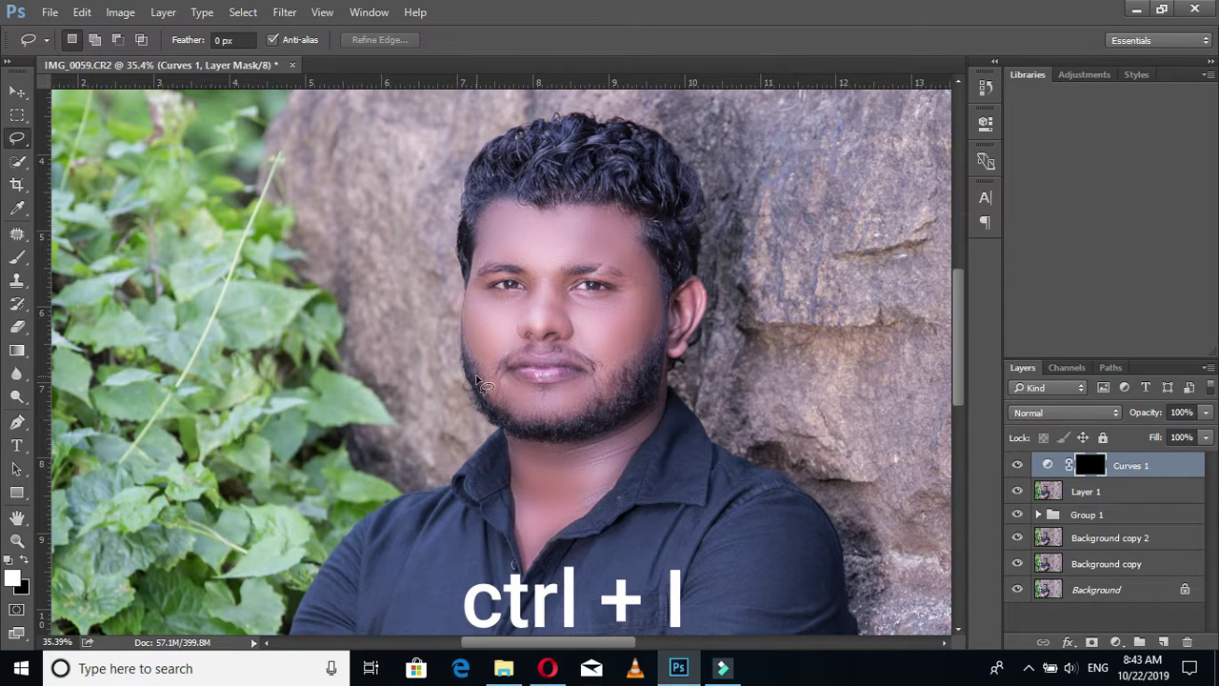
Brush white on the Curves 1 mask over the cheeks, under-eyes, nose area and neck.
scroll(821, 473, "up", 1)
key("b")
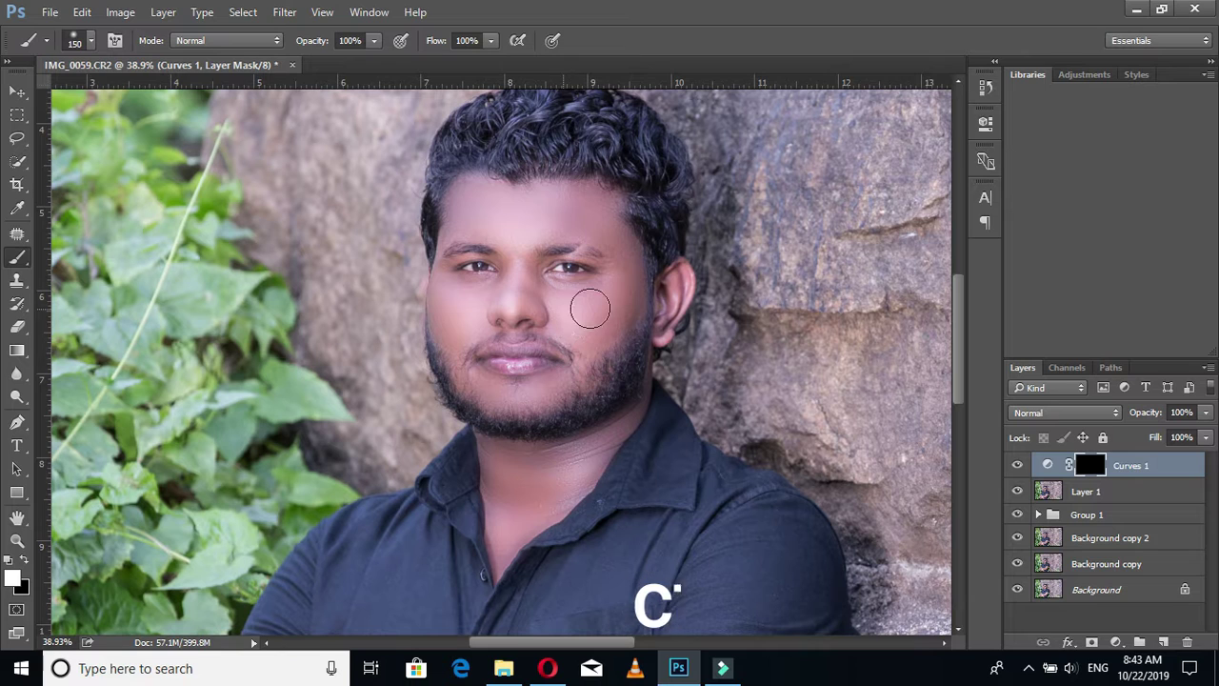
left_click(614, 288)
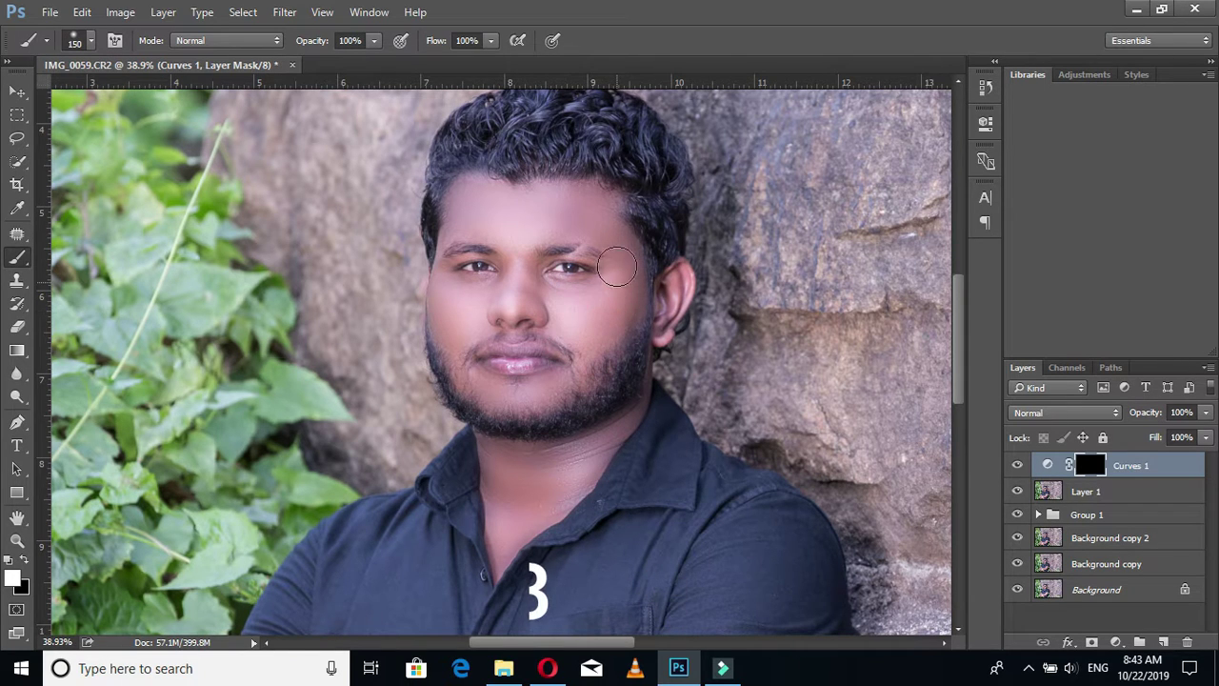
left_click(454, 276)
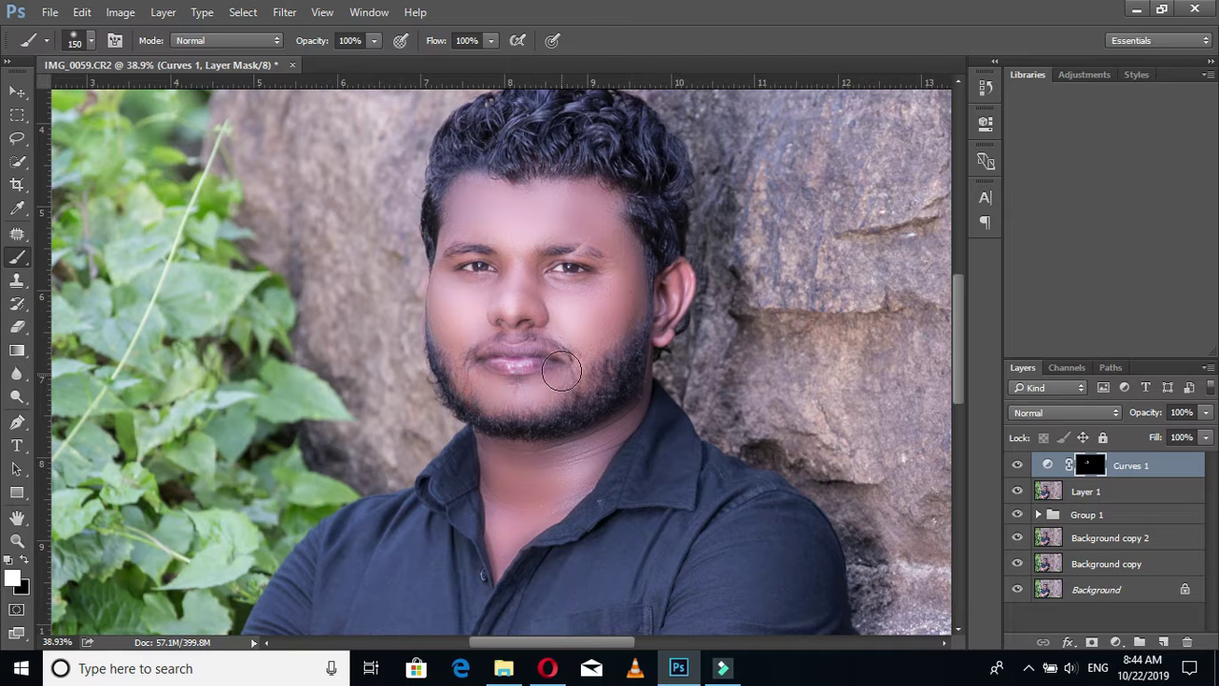
left_click(519, 276)
left_click(593, 268)
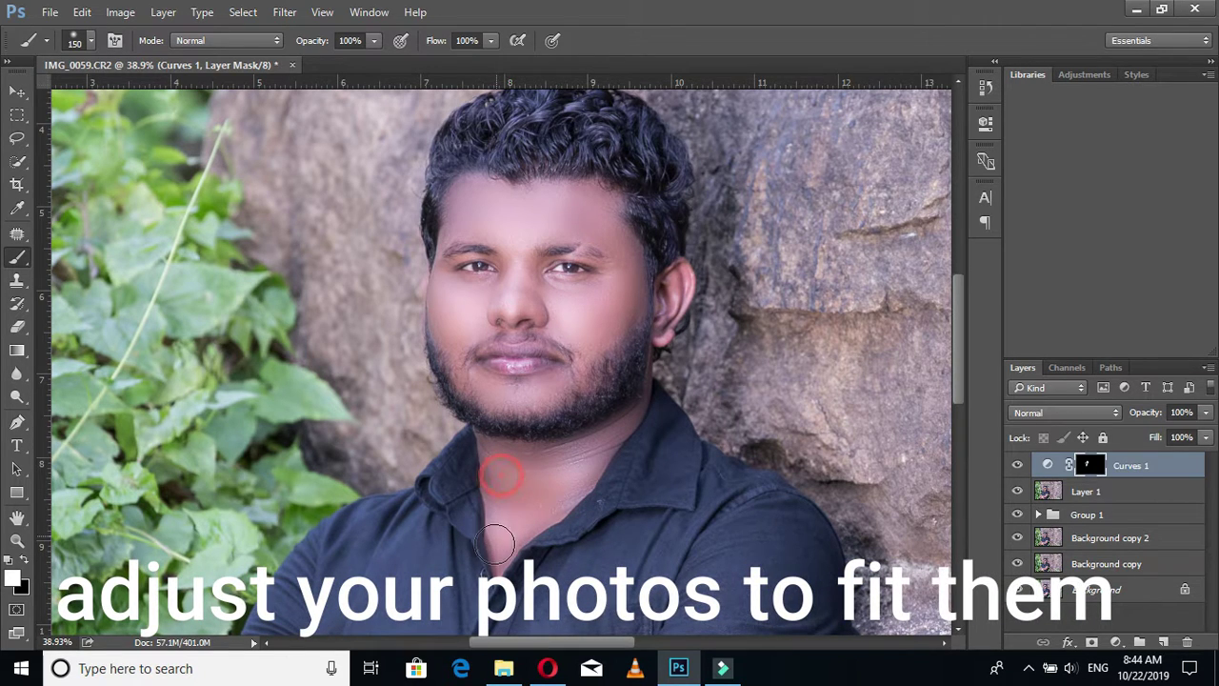
left_click_drag(553, 493, 609, 438)
left_click(620, 413)
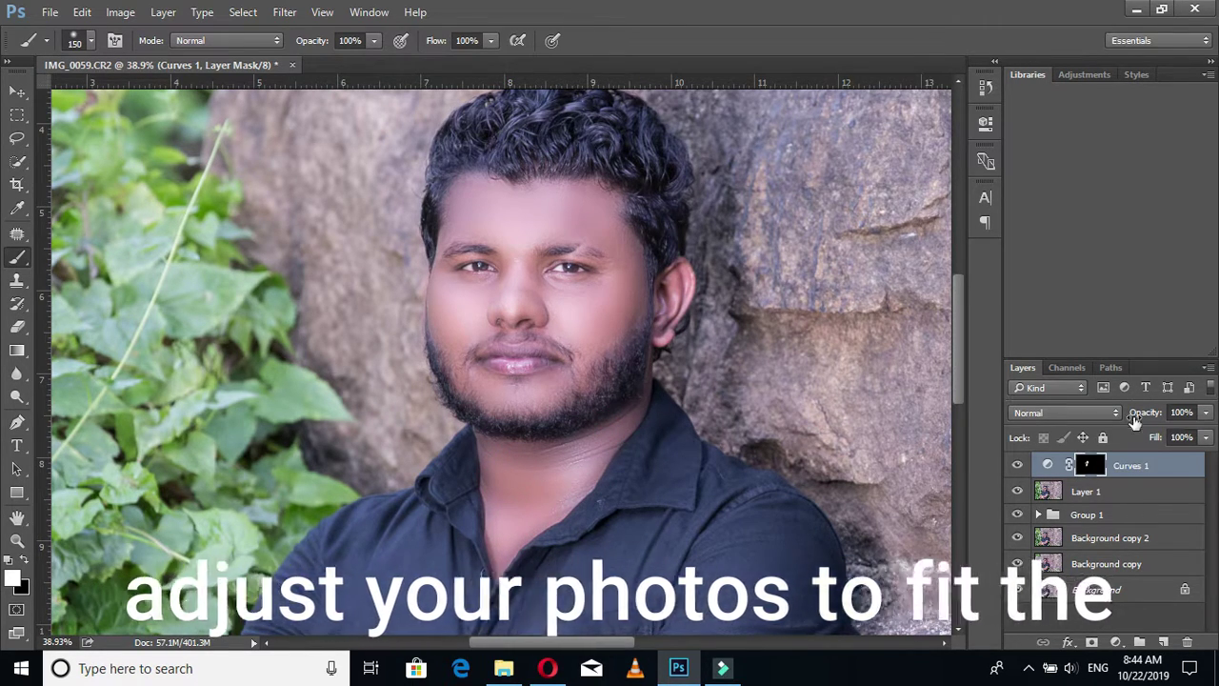
Lower Curves 1 opacity to 72% and toggle it to compare against the original.
left_click_drag(1153, 419, 1155, 420)
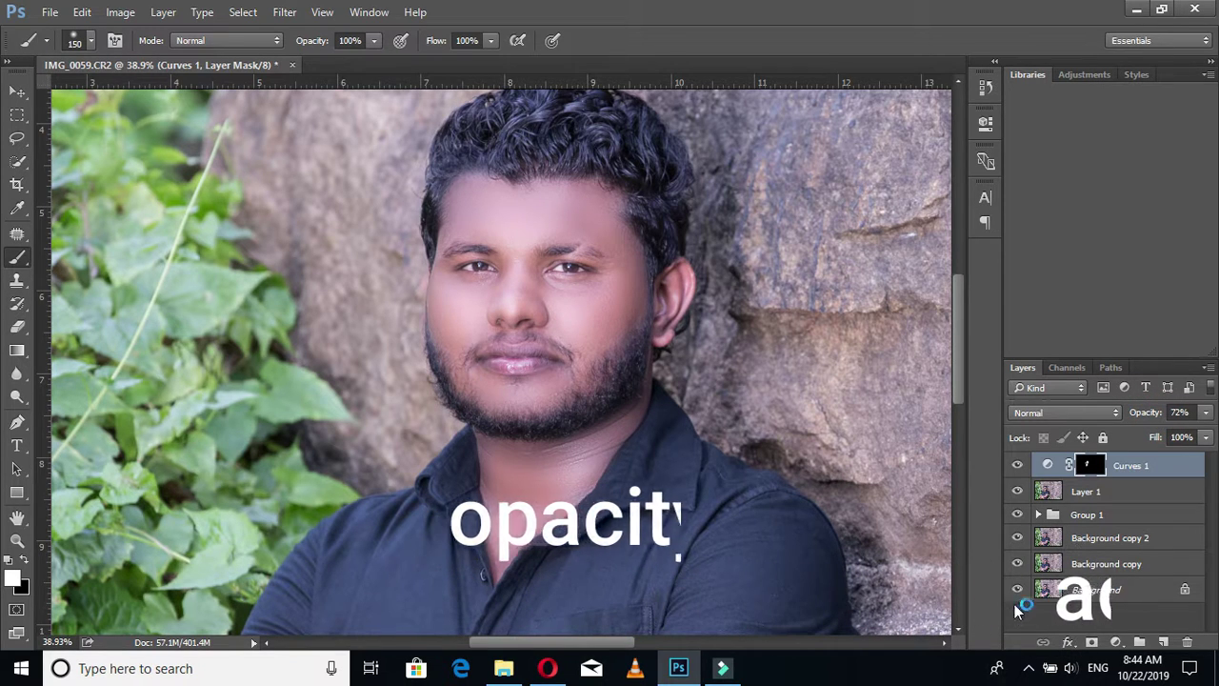
left_click(1016, 591, "alt")
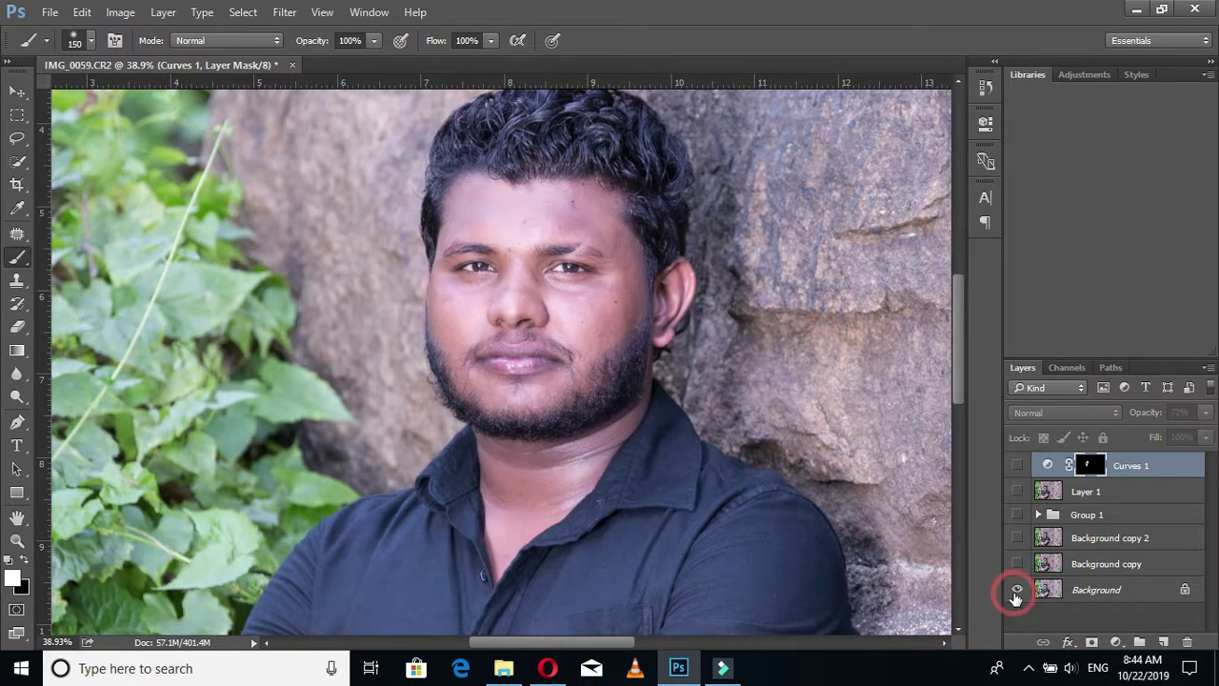
left_click(1016, 591, "alt")
left_click(1017, 591, "alt")
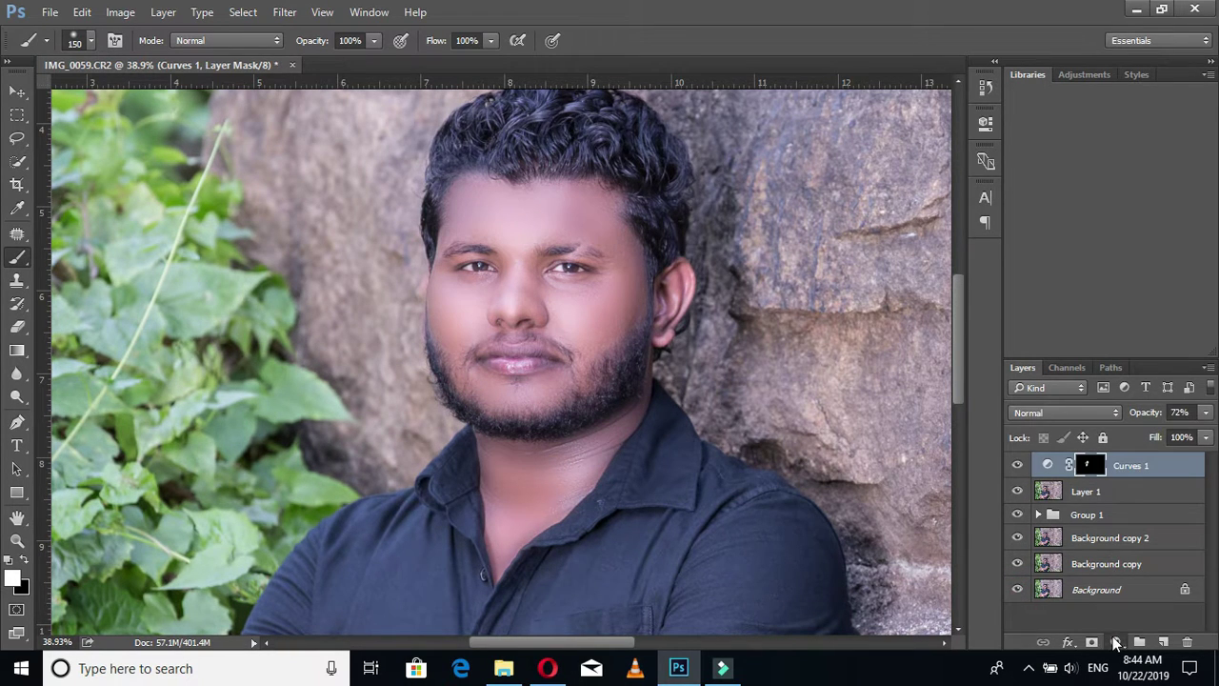
Add a Color Balance 1 layer with midtones +1, −5, −4 at 58% opacity, then compare.
left_click(1116, 643)
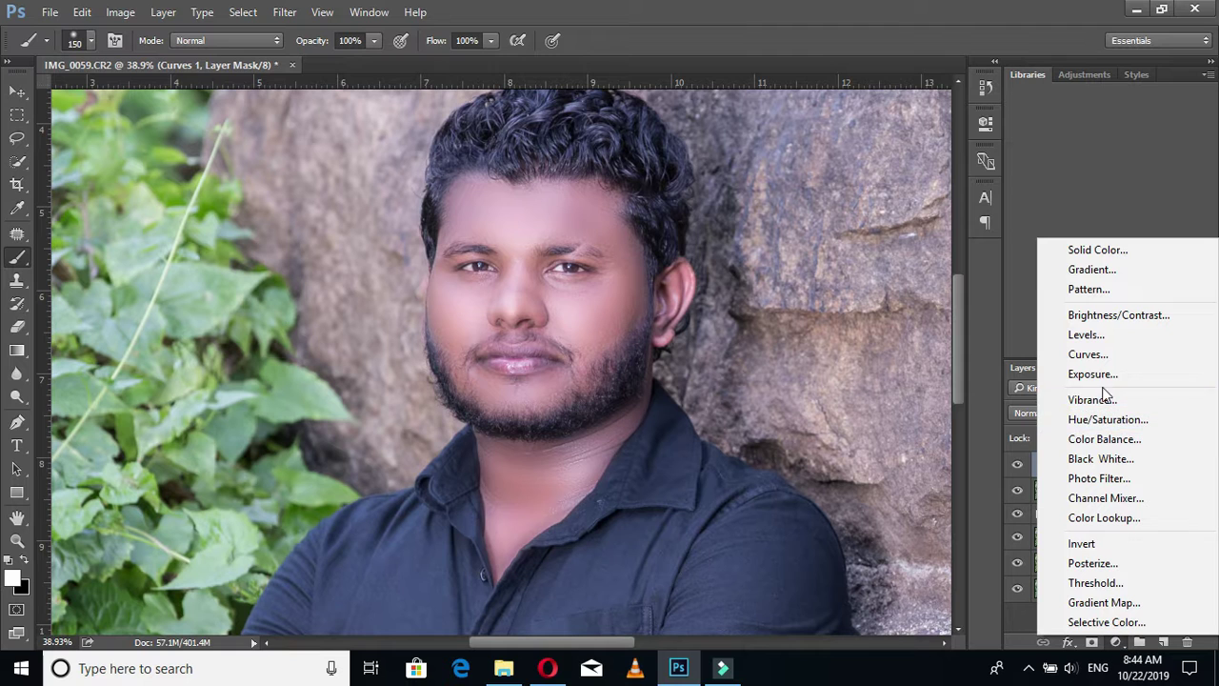
left_click(1105, 439)
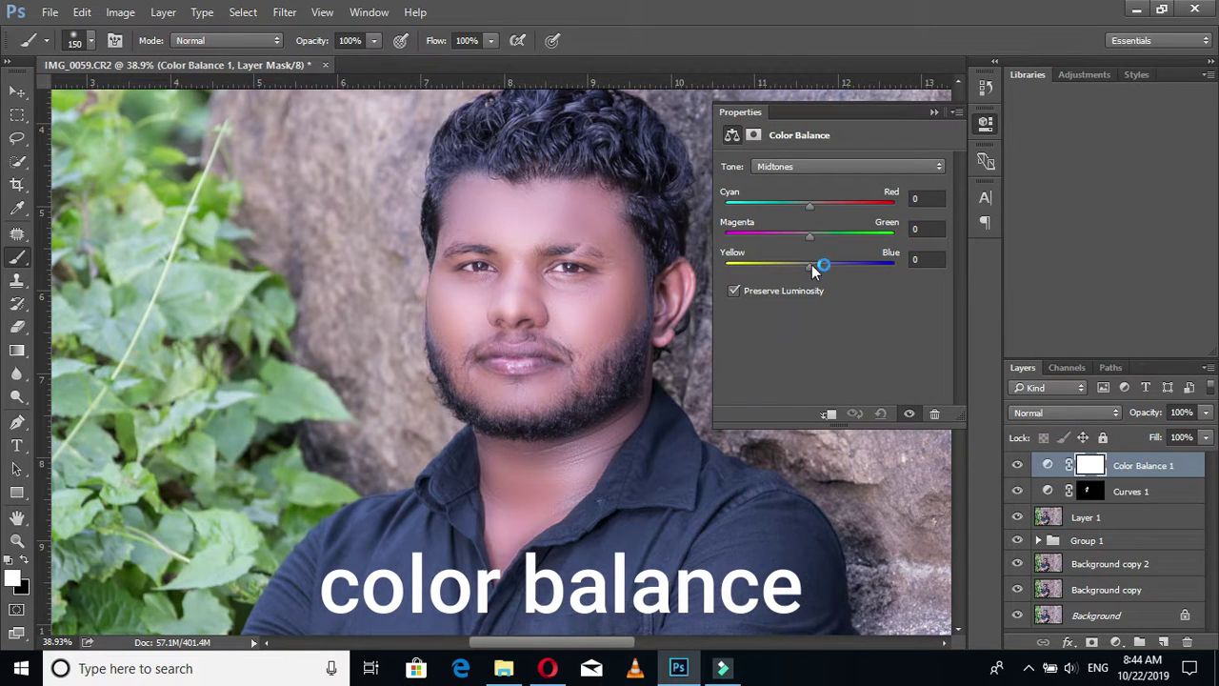
mouse_move(810, 265)
left_mouse_down()
mouse_move(827, 236)
mouse_move(811, 236)
left_mouse_up()
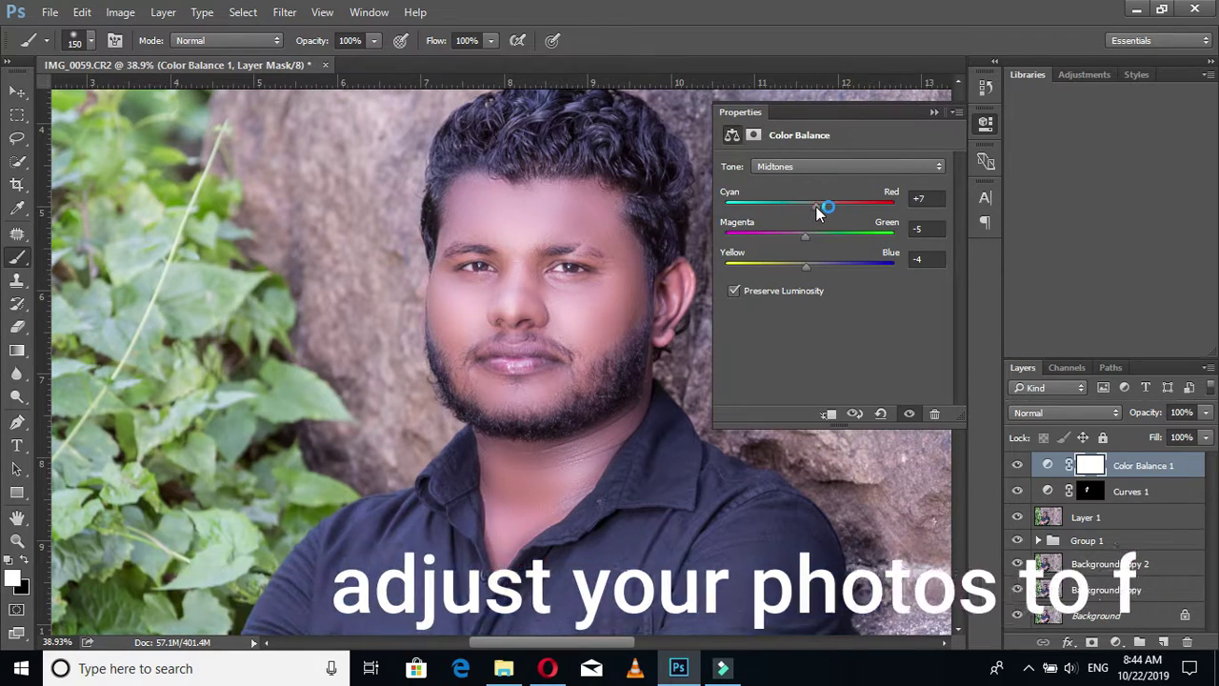
left_click_drag(816, 207, 811, 207)
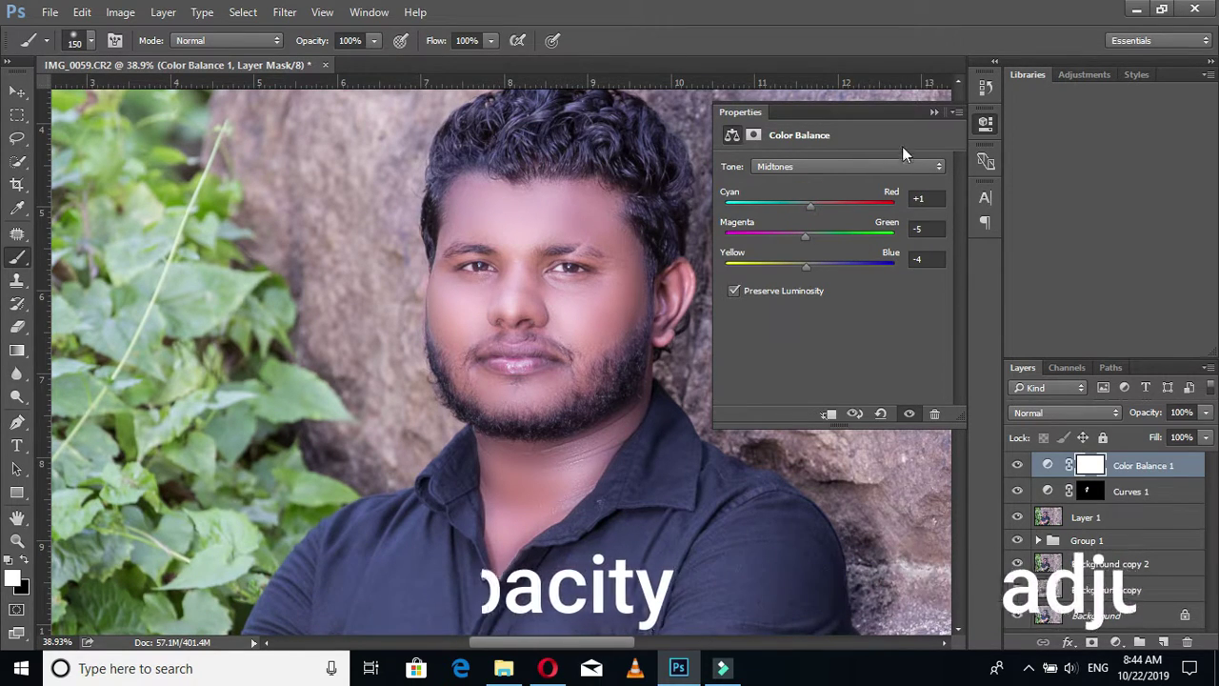
left_click(928, 112)
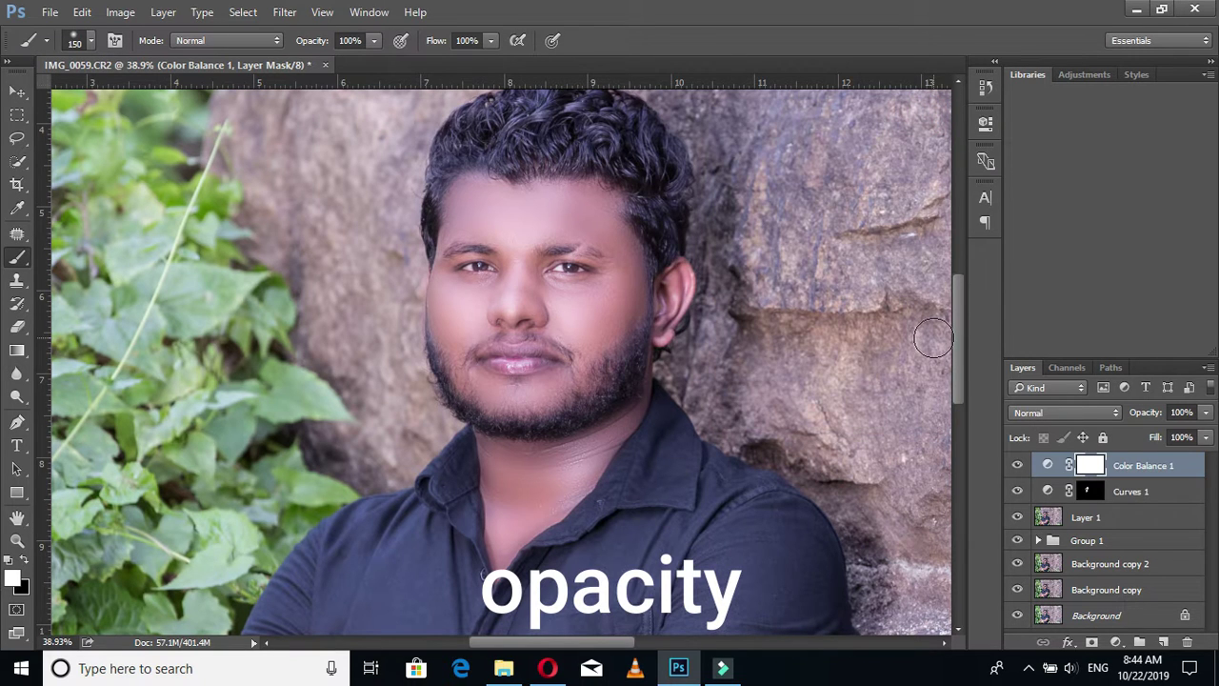
left_click_drag(1147, 412, 1145, 416)
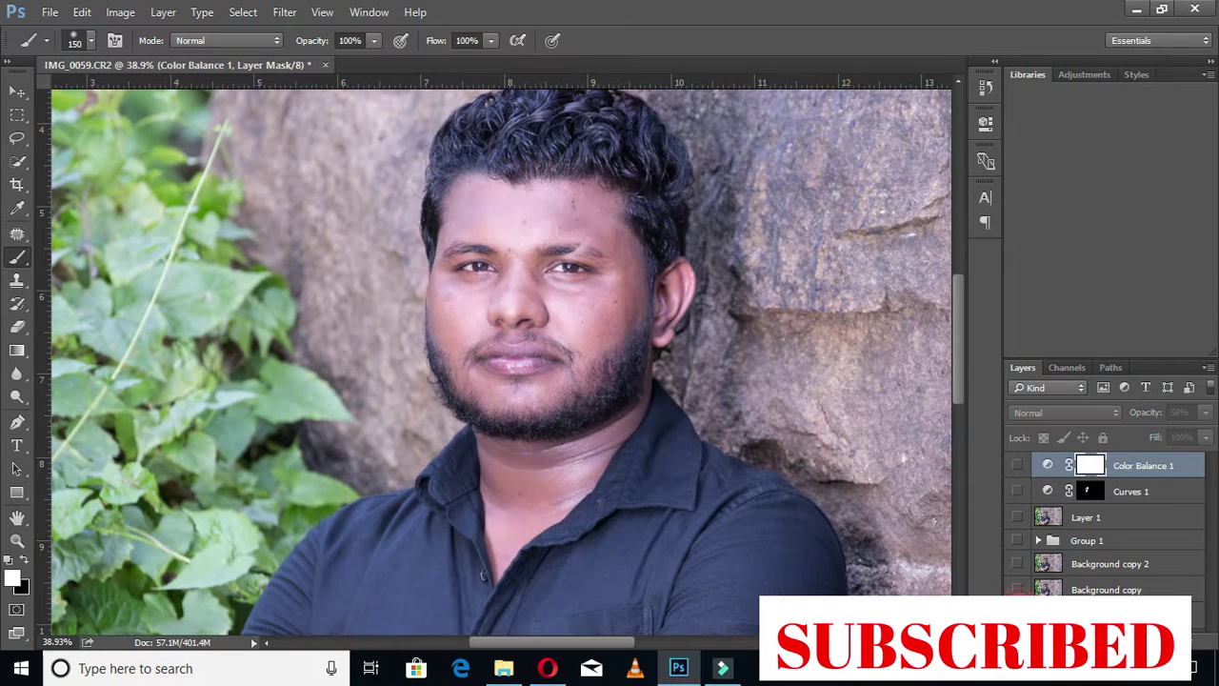
left_click(1017, 589, "alt")
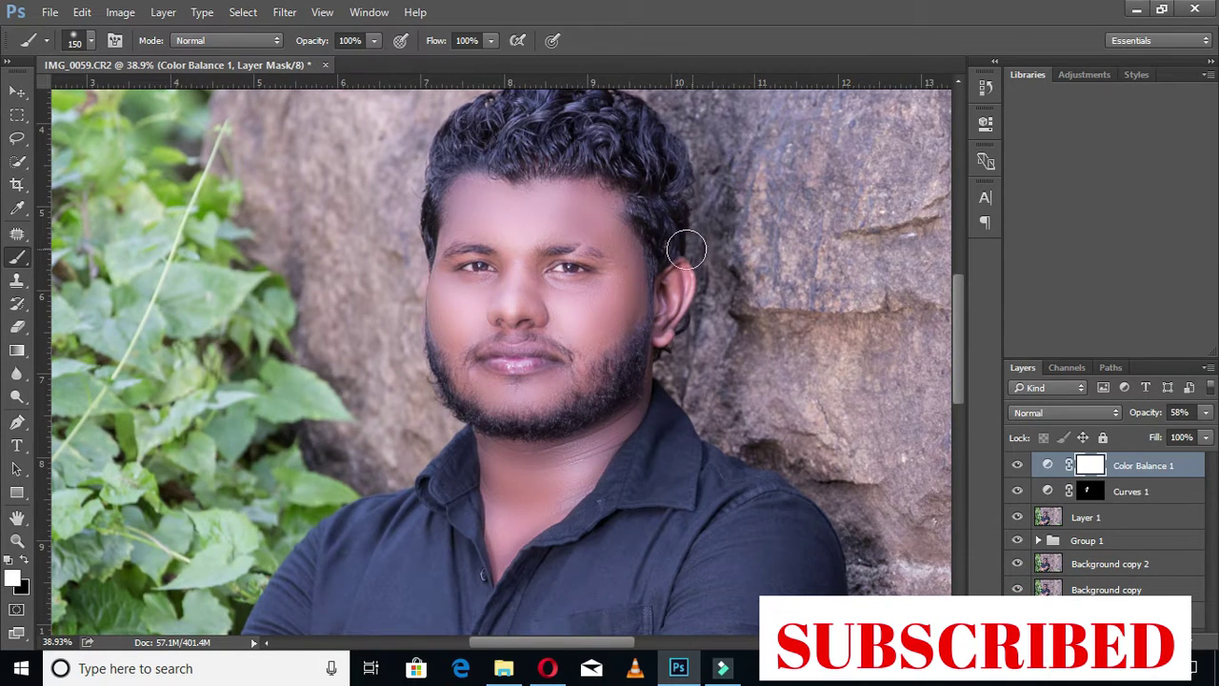
Save the layered retouched document in Photoshop format as 01.psd.
key("c")
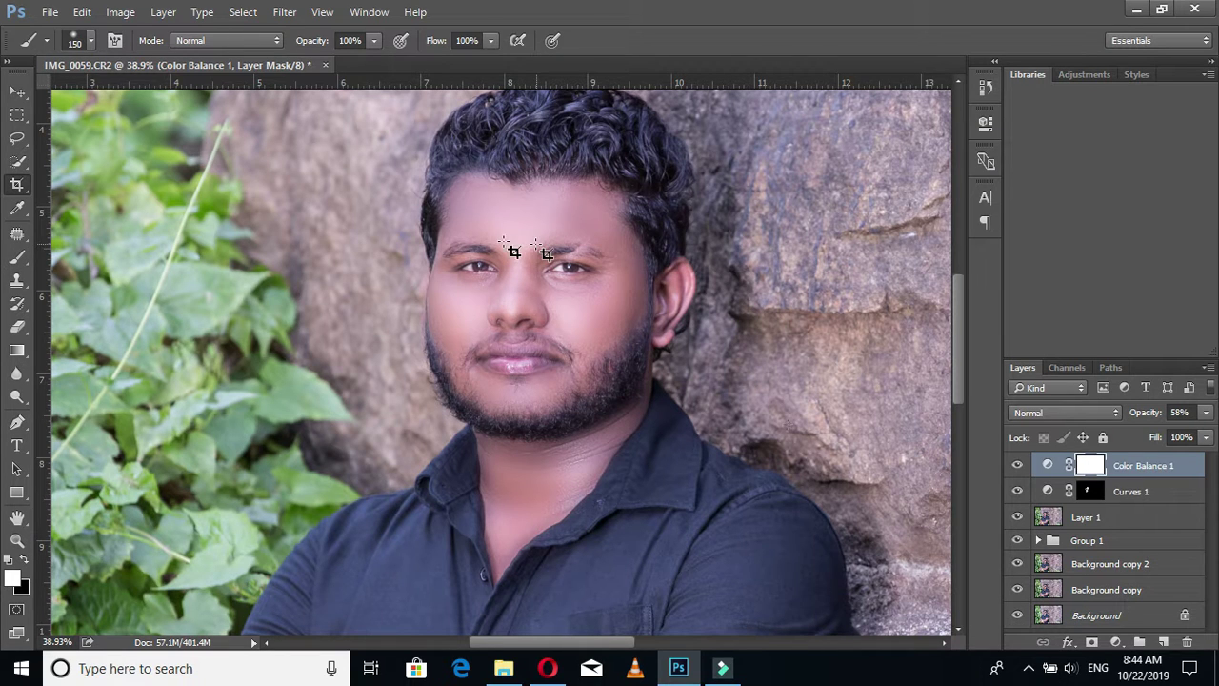
left_click(17, 91)
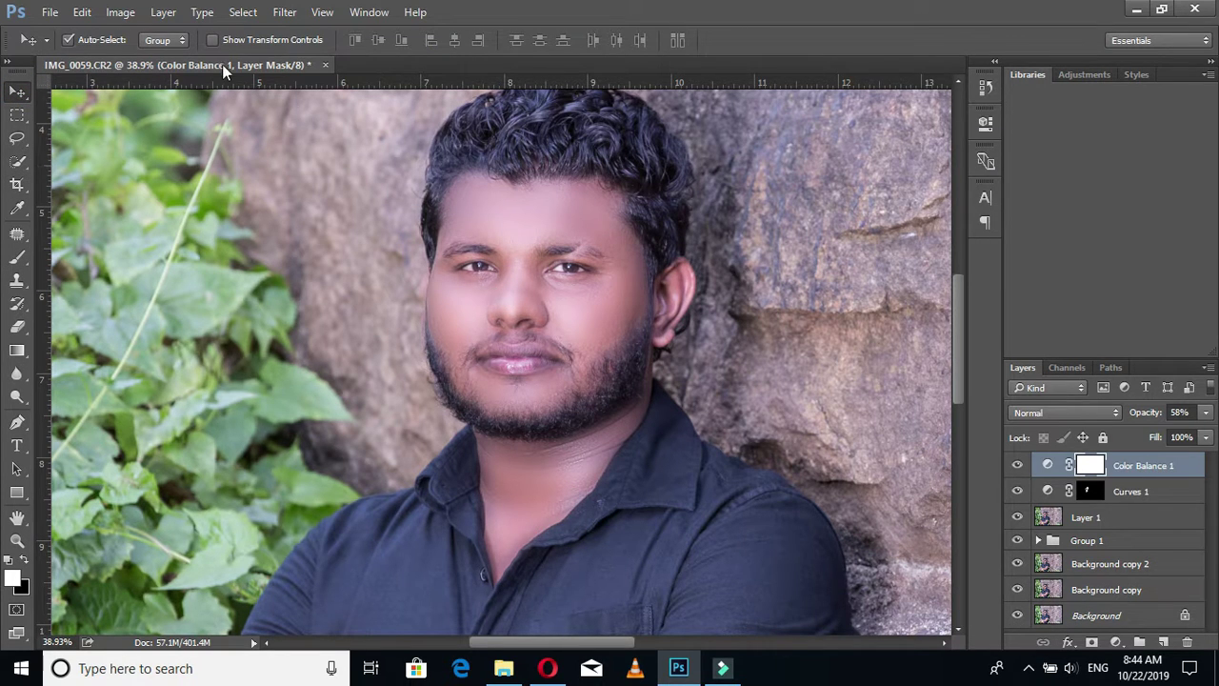
left_click(50, 12)
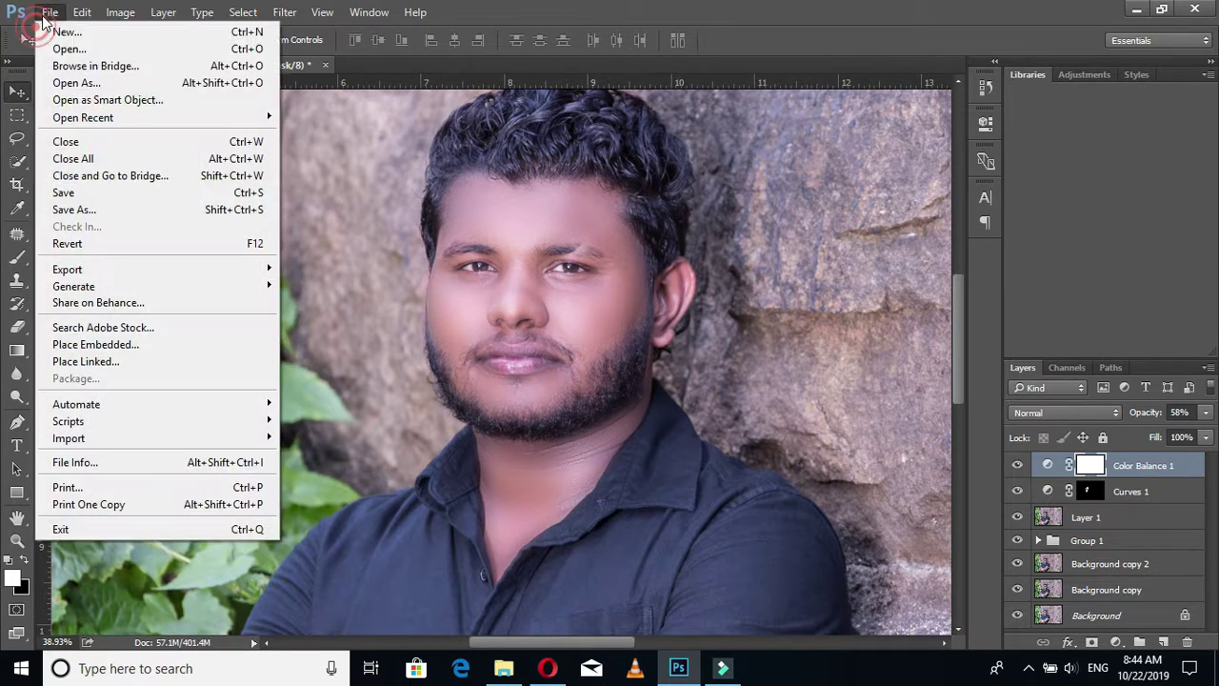
left_click(129, 210)
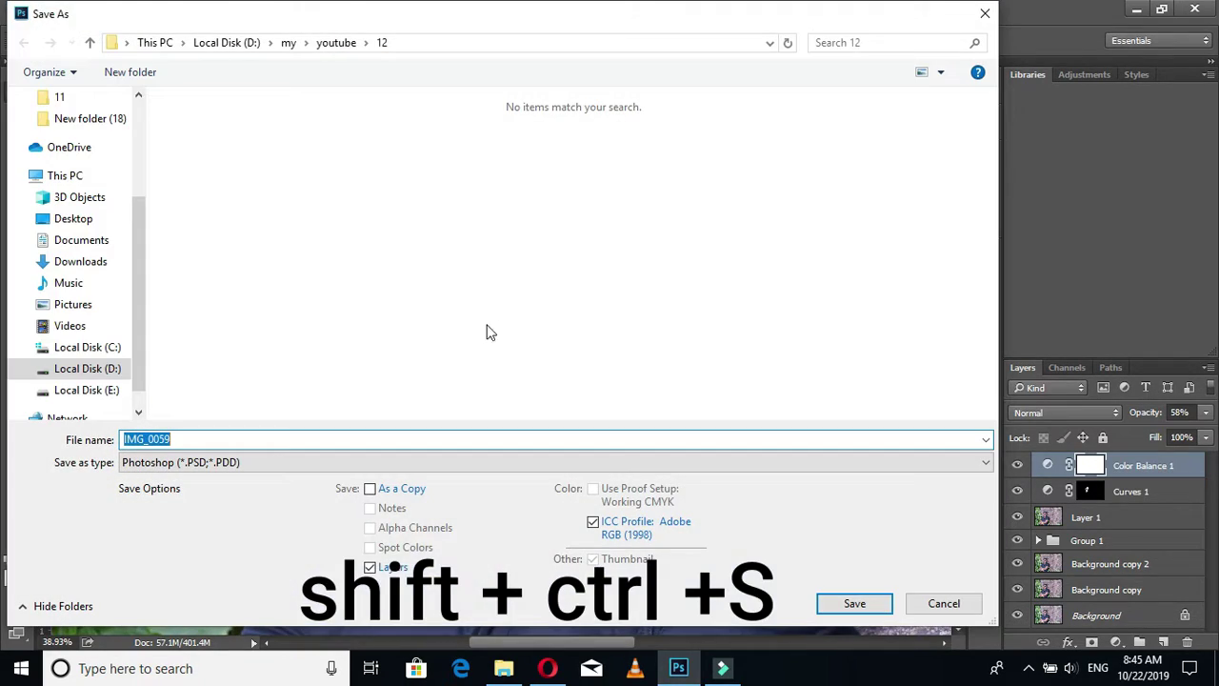
key("Escape")
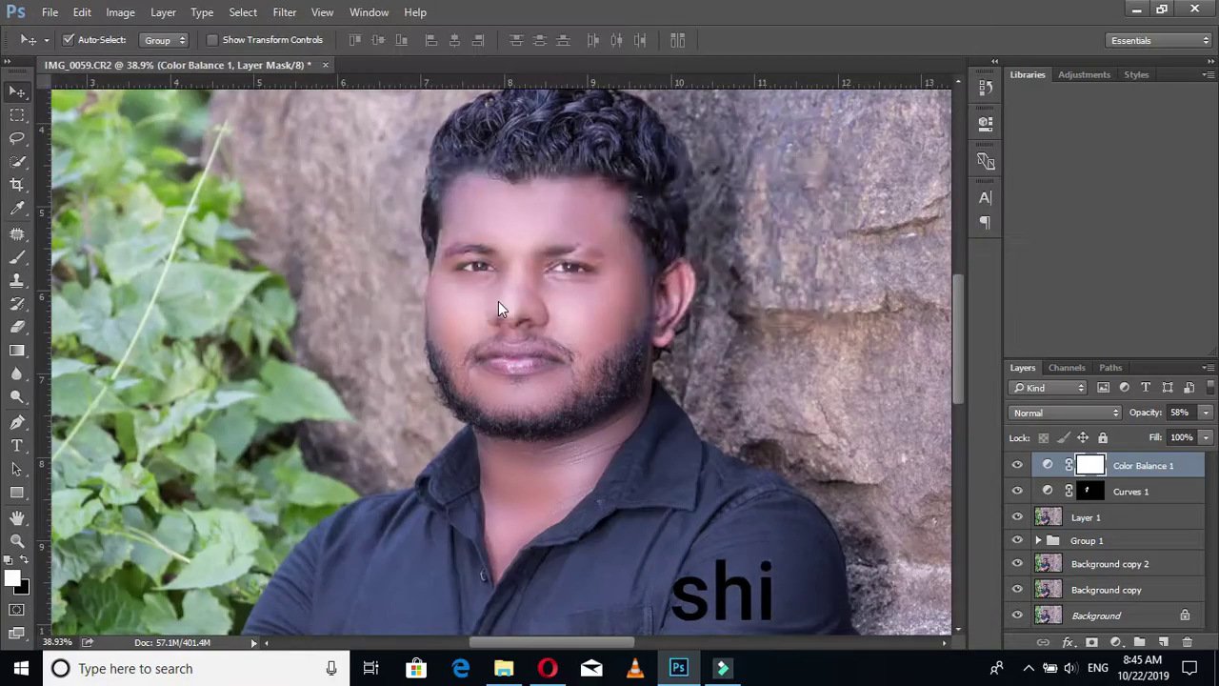
key("Return")
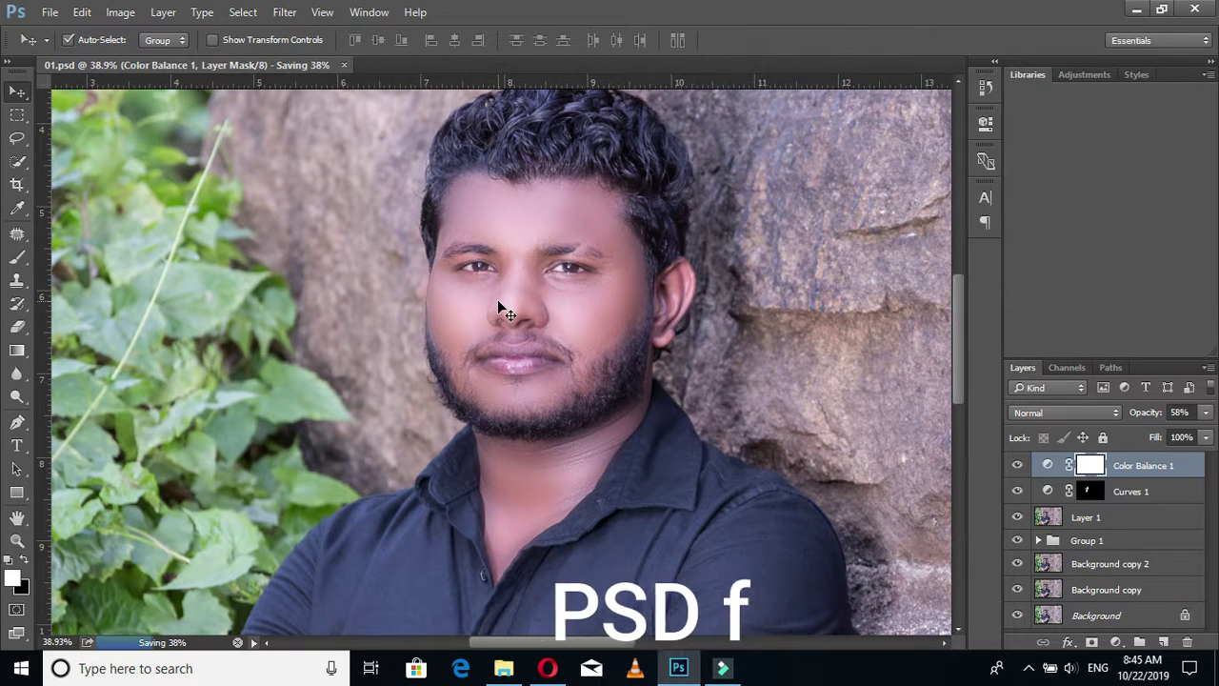
Save a JPEG copy named 01 at Quality 12, then view the original for comparison.
left_click(48, 11)
left_click(122, 210)
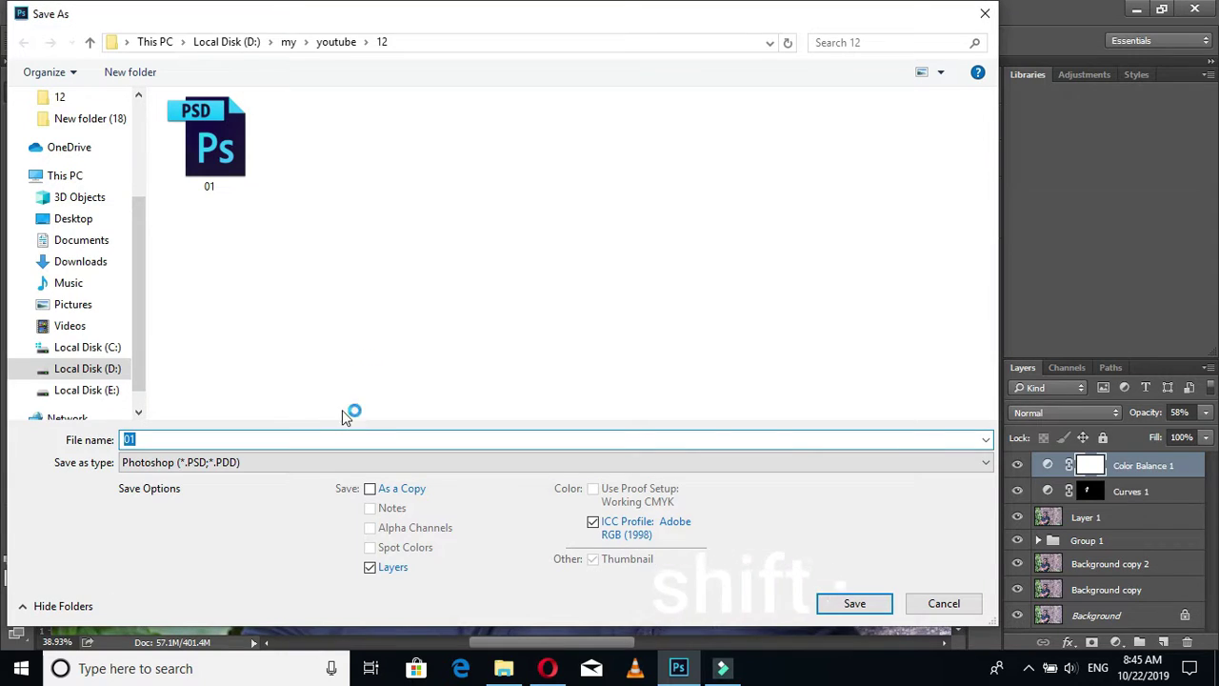
left_click(340, 463)
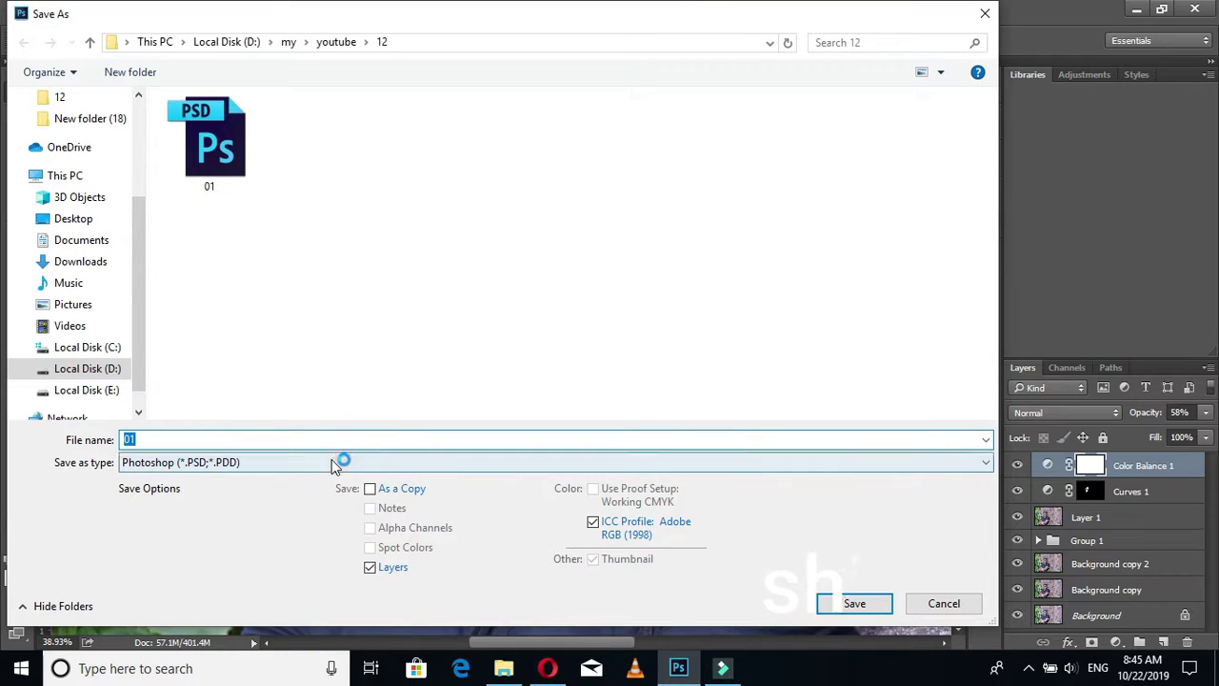
left_click(309, 284)
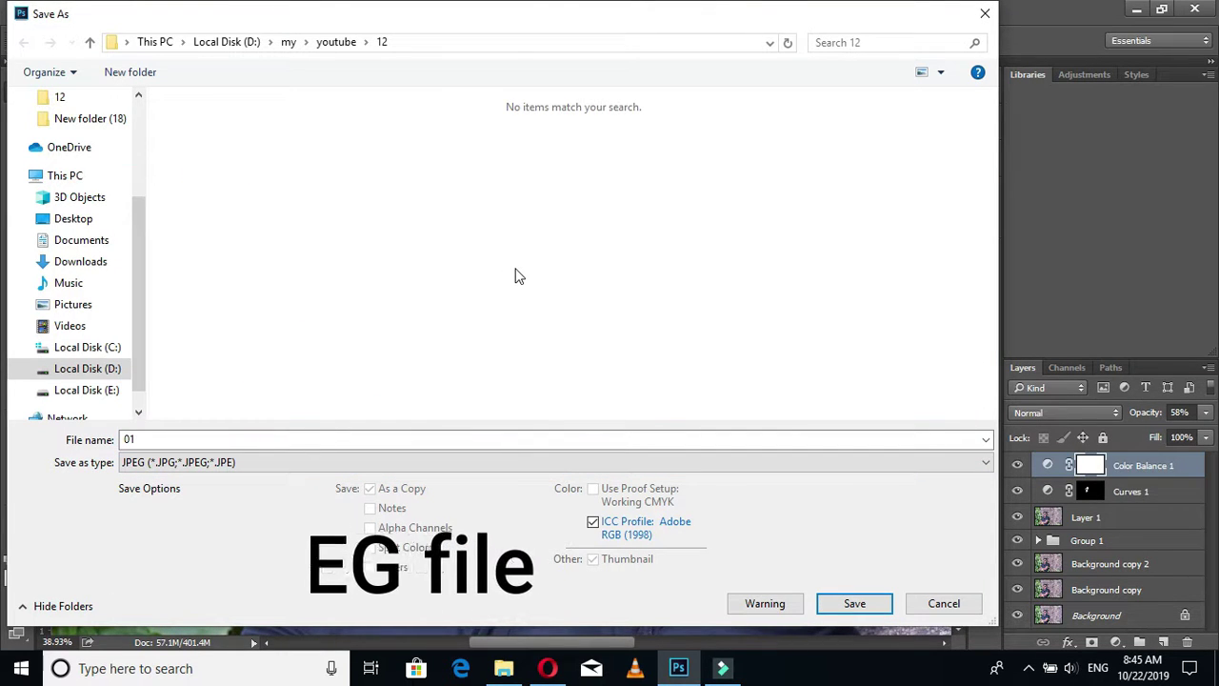
key("Return")
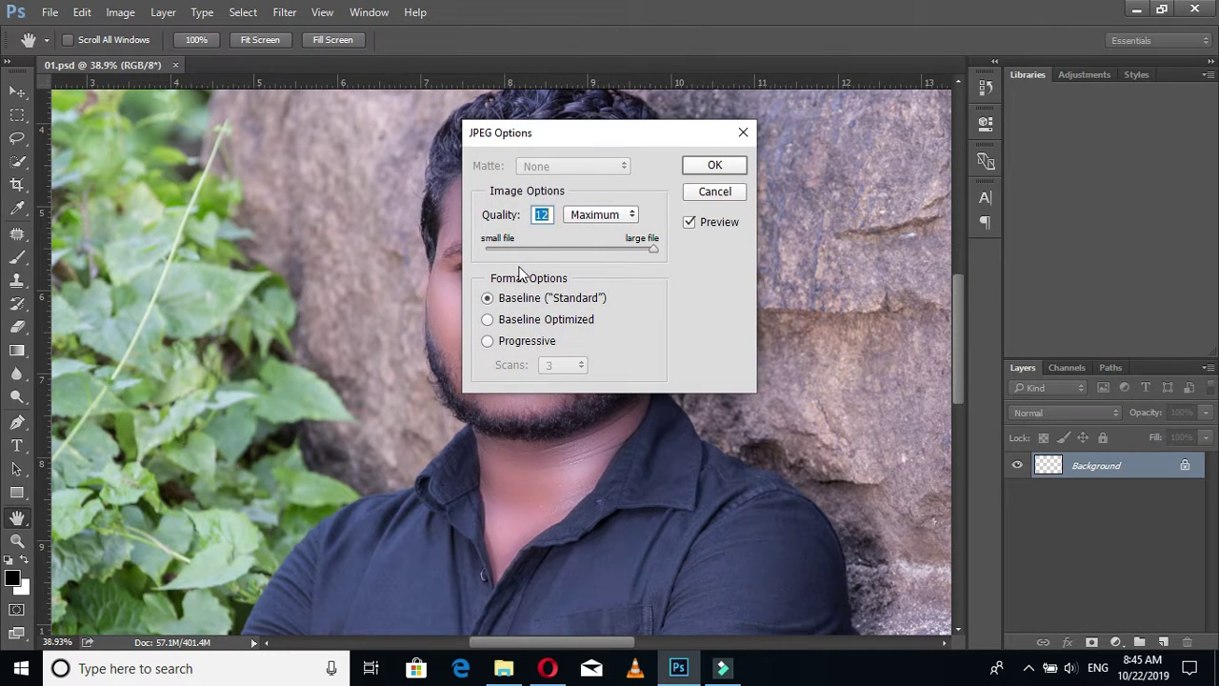
key("Return")
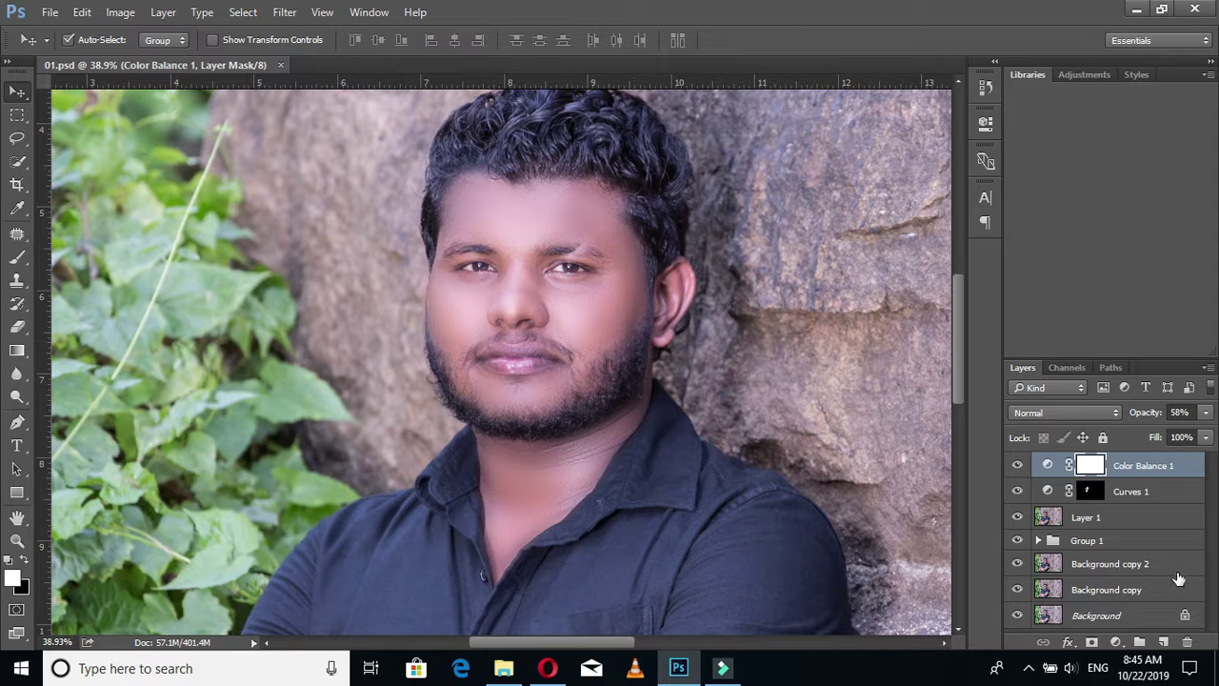
left_click(1017, 616)
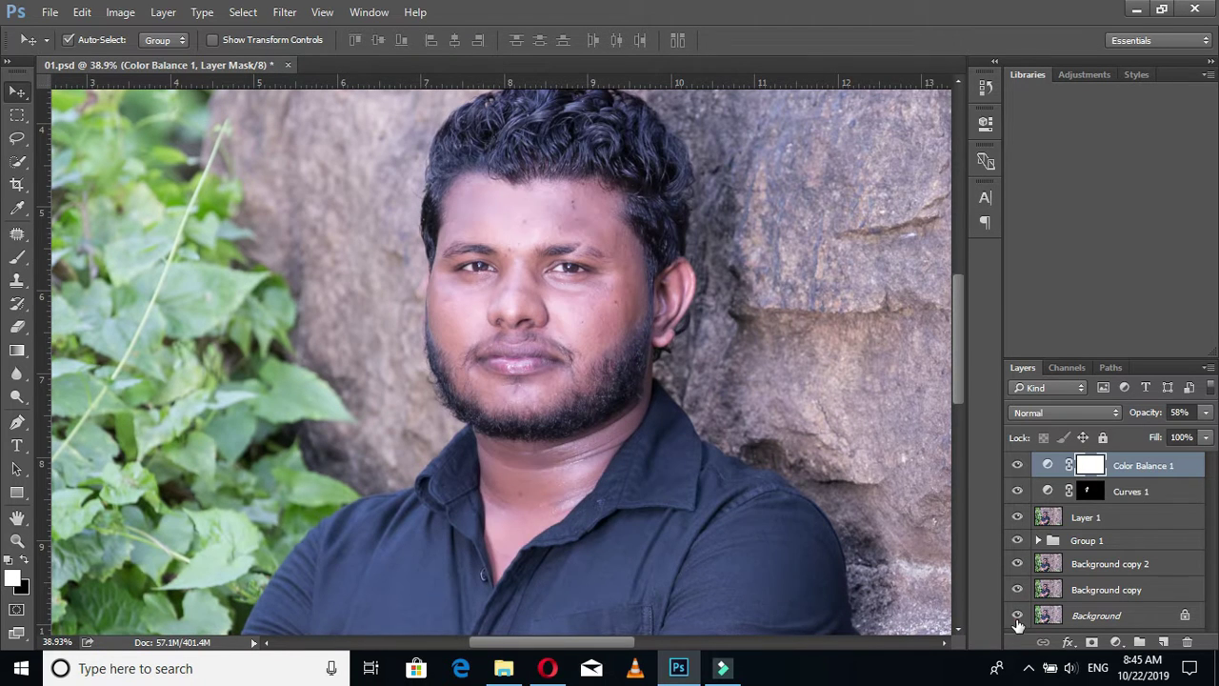